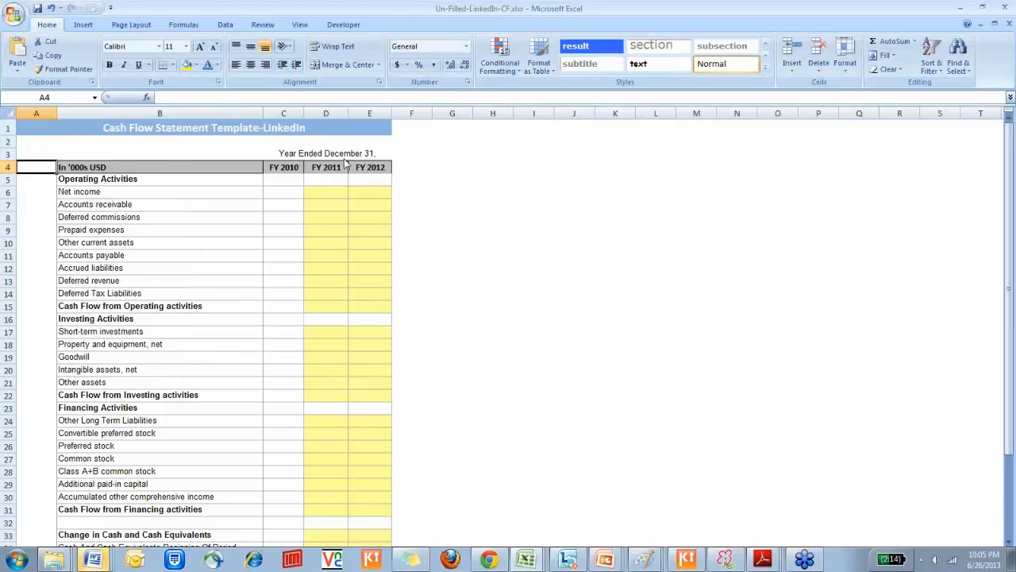
Look back through the workbook's sheets to the cover page and return to the income statement sheet
key("ctrl+Page_Up")
key("ctrl+Page_Up")
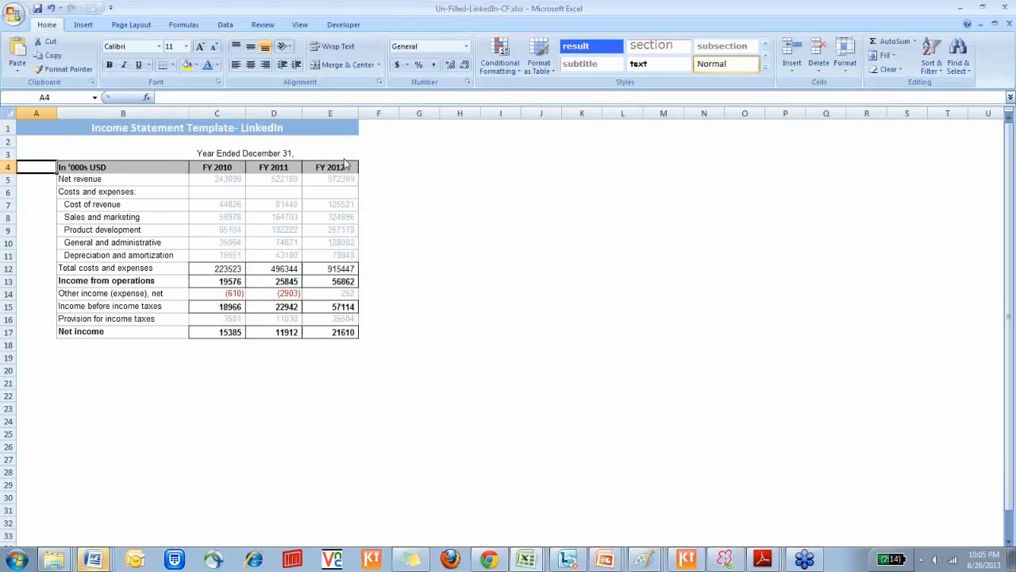
key("ctrl+Page_Up")
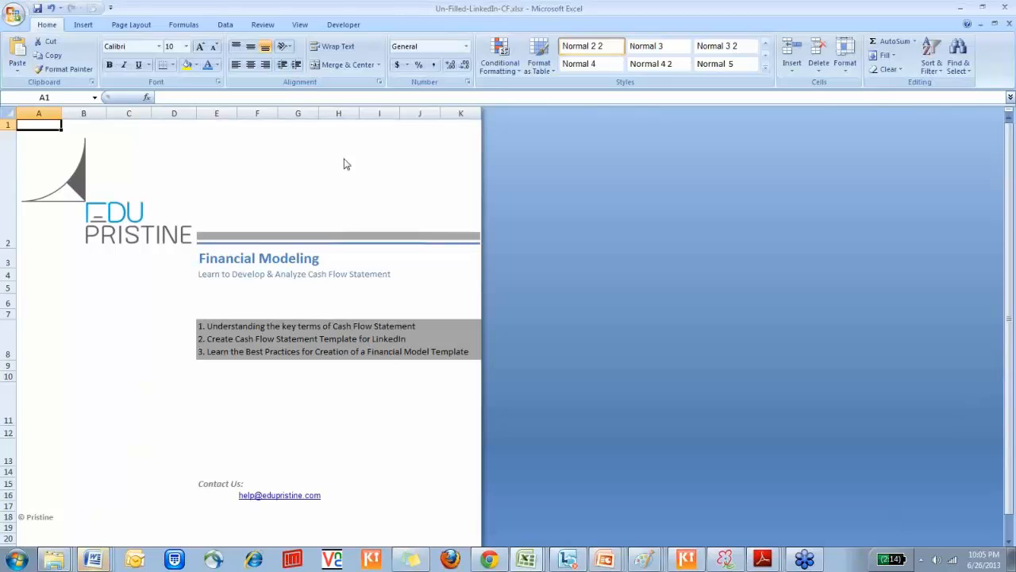
key("ctrl+Page_Down")
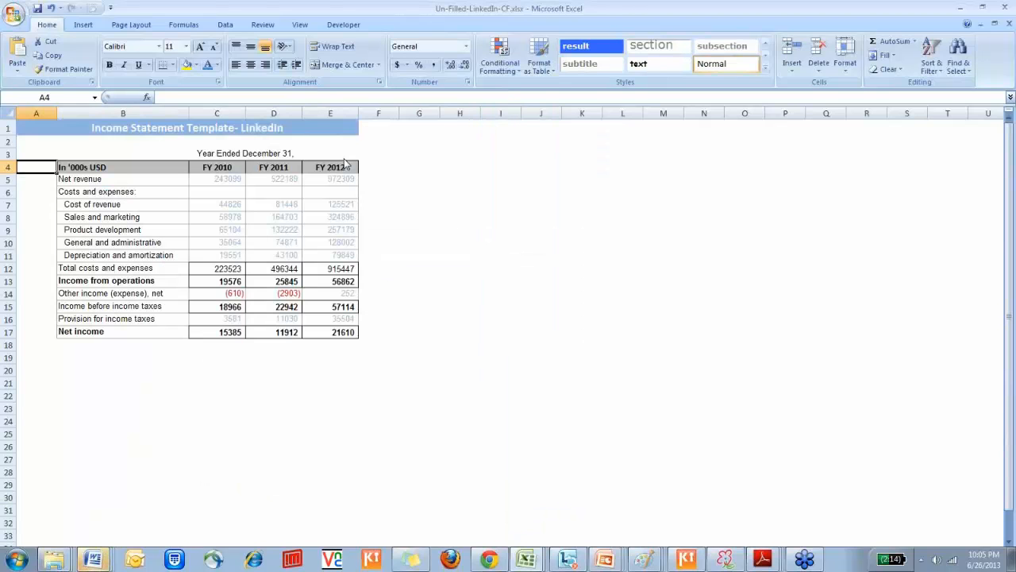
key("Right")
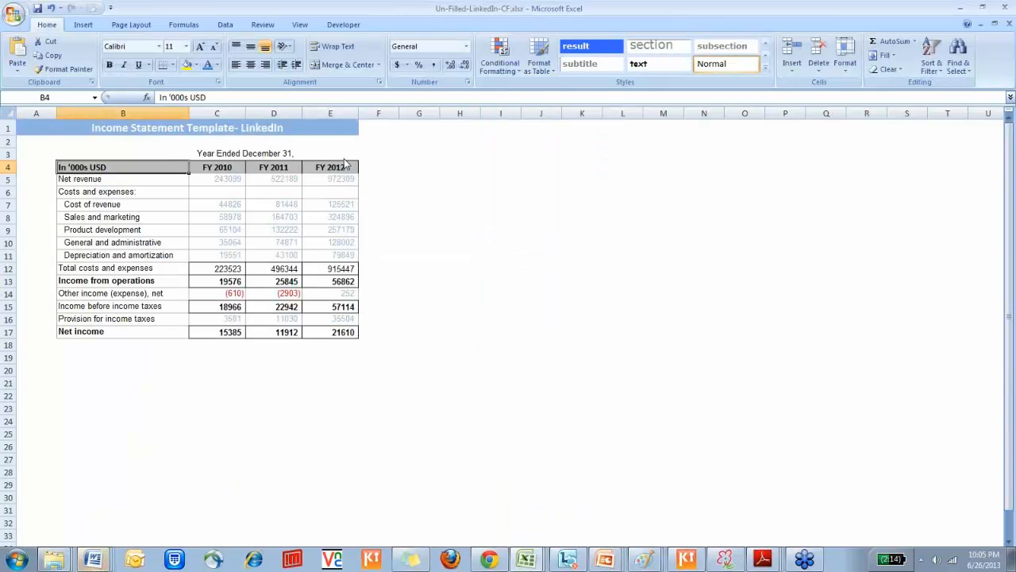
key("Left")
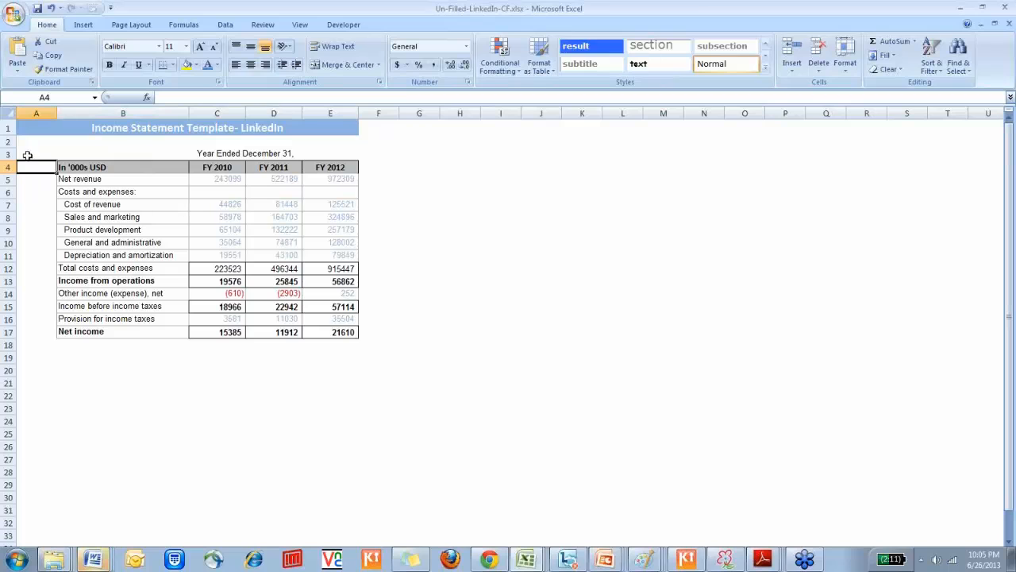
Enlarge the income statement's text below the title to font size 24 and widen the line-item label column B
left_click_drag(48, 143, 516, 385)
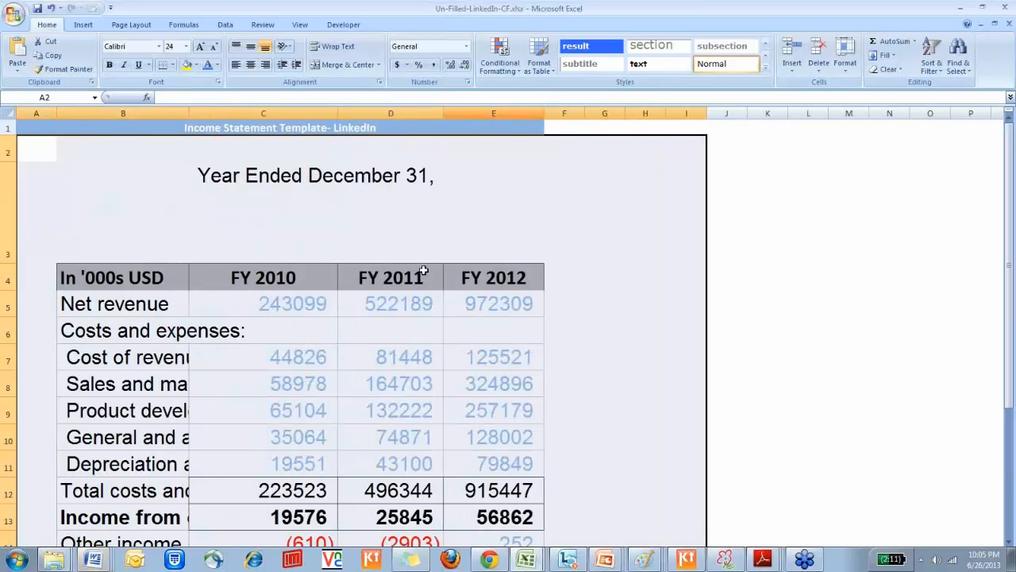
left_click(423, 271)
key("Down")
key("Down")
key("Down")
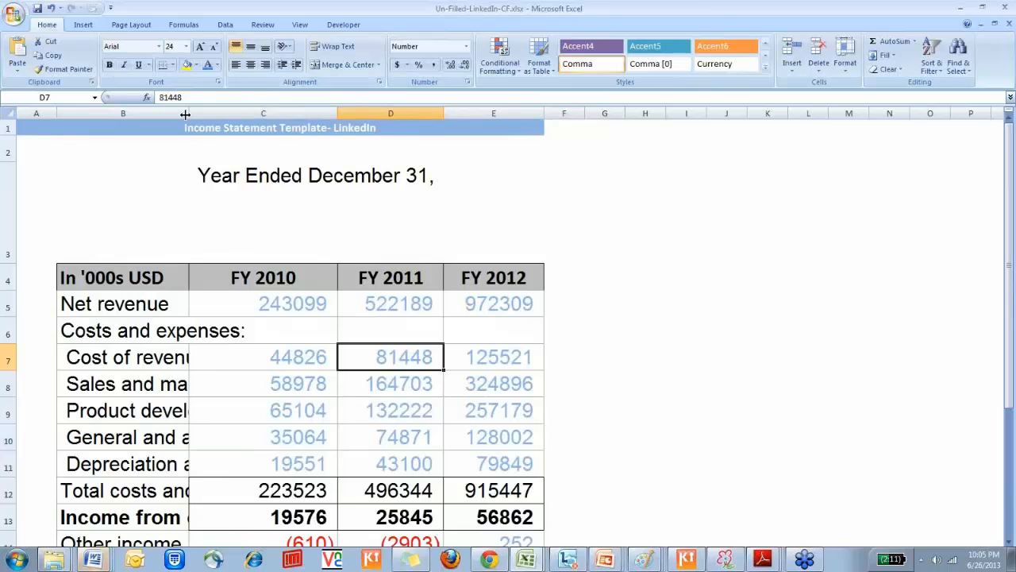
left_click_drag(188, 113, 294, 88)
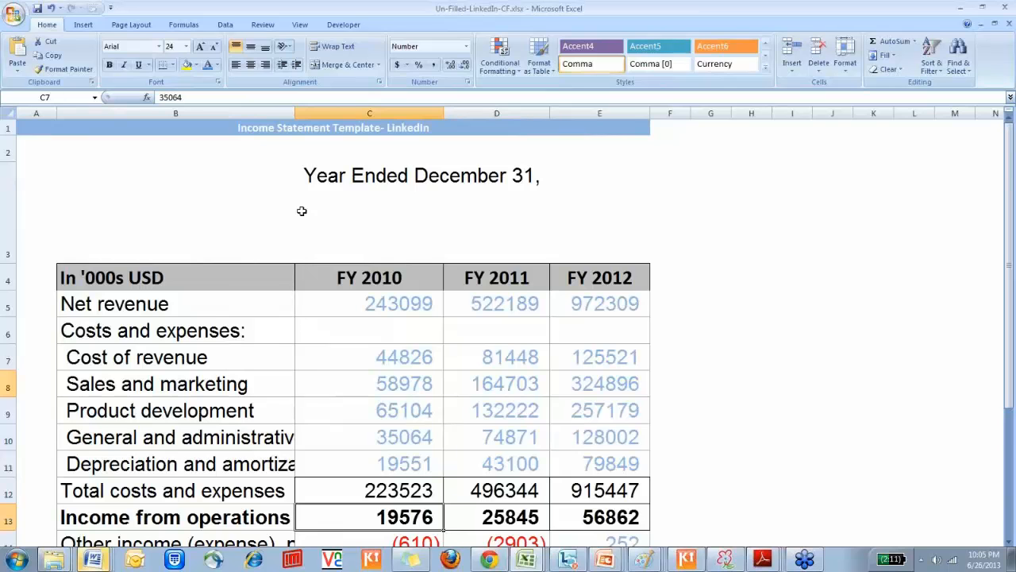
scroll(302, 210, "down", 1)
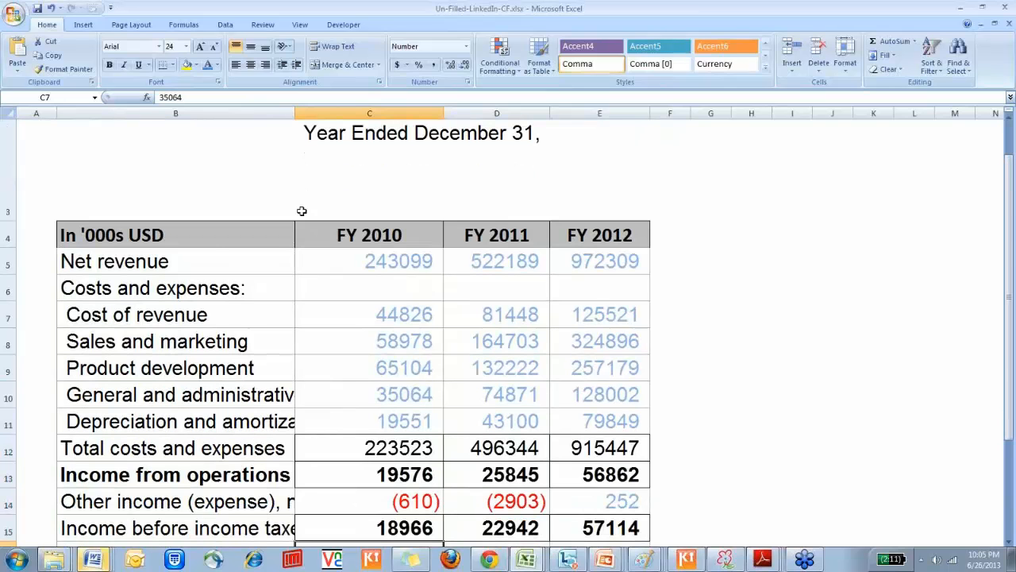
scroll(301, 211, "up", 1)
left_click(302, 210)
left_click(640, 166)
left_click_drag(368, 208, 382, 423)
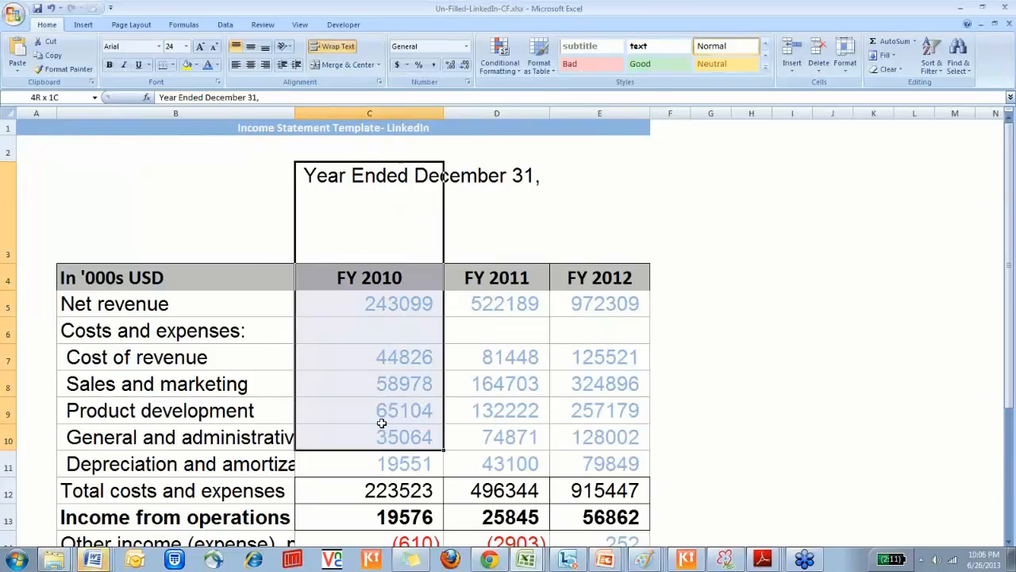
left_click(499, 236)
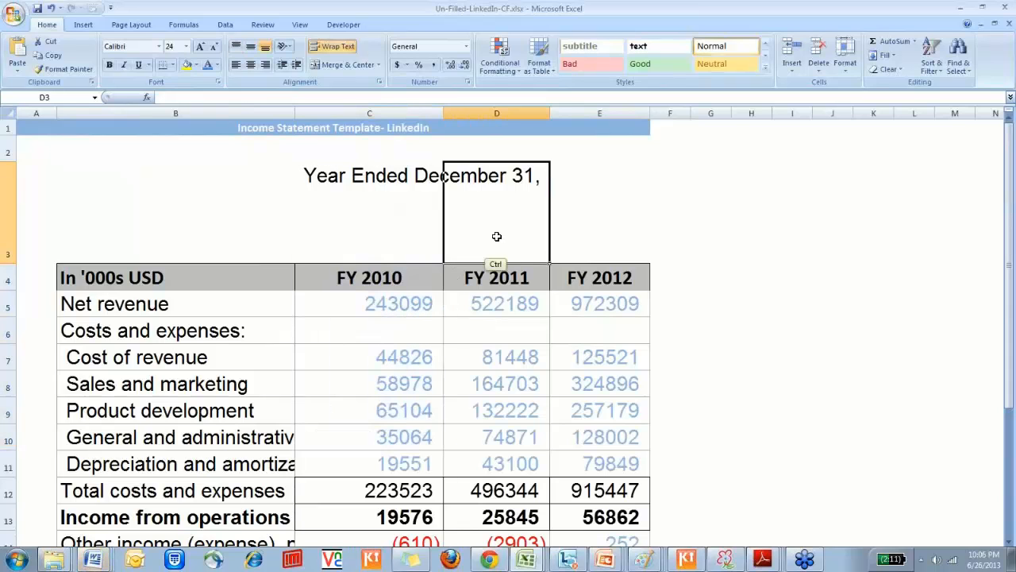
On the balance sheet, enlarge the text of A3:H24 to font size 16 and widen the FY 2010 to FY 2012 columns
key("ctrl+Page_Up")
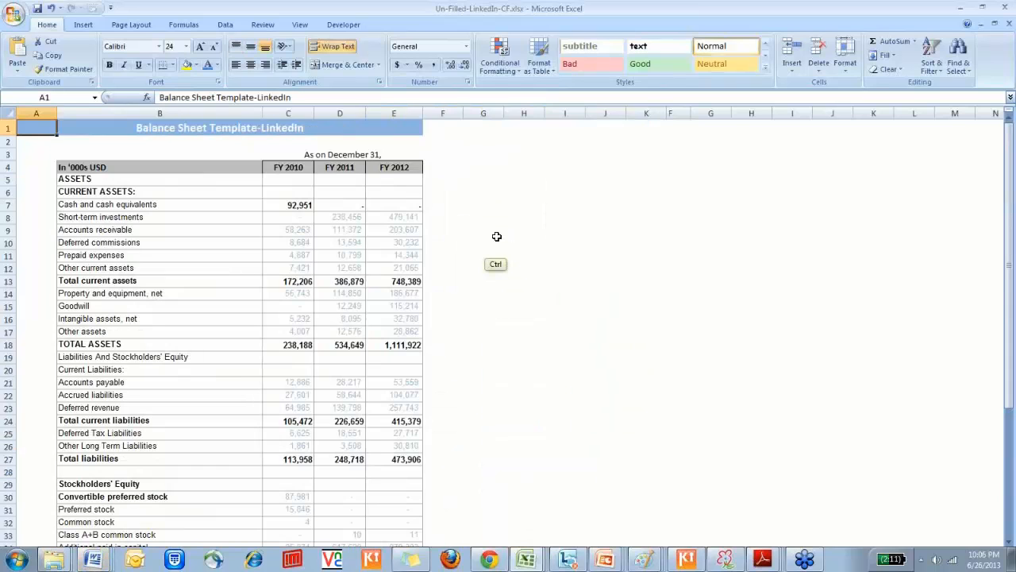
left_click(155, 141)
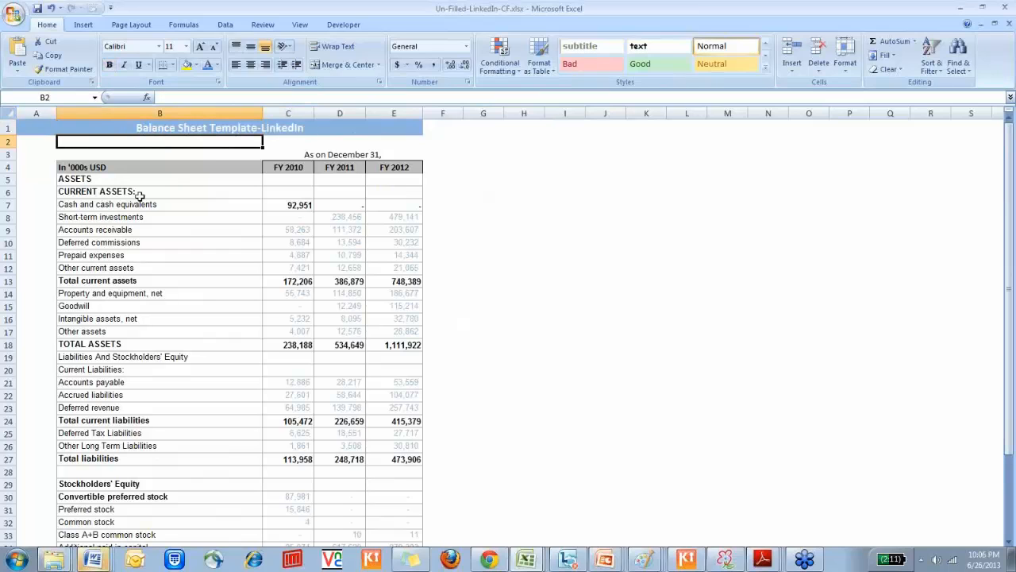
mouse_move(50, 156)
left_mouse_down()
mouse_move(329, 236)
mouse_move(383, 263)
mouse_move(513, 421)
left_mouse_up()
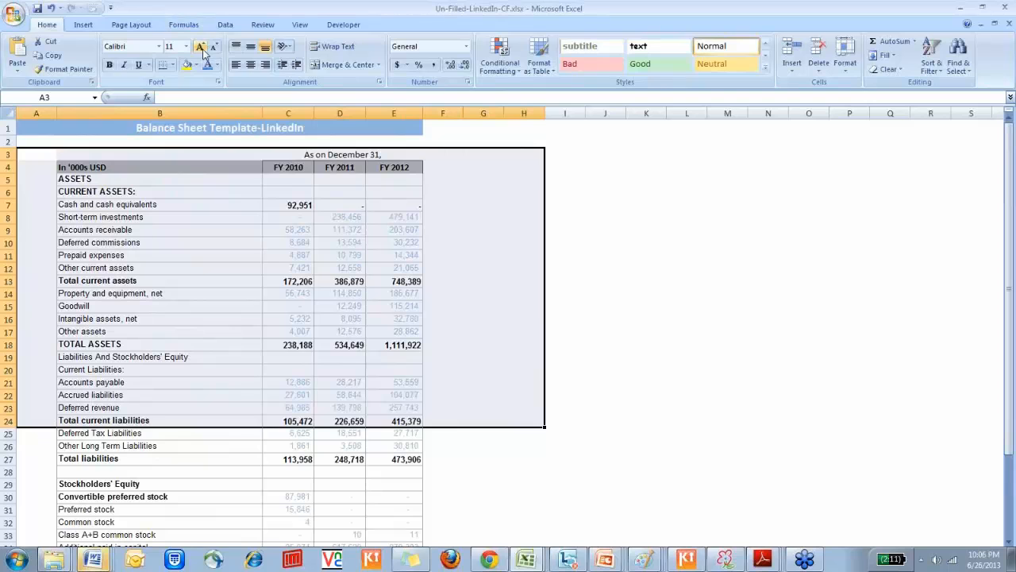
left_click(201, 48)
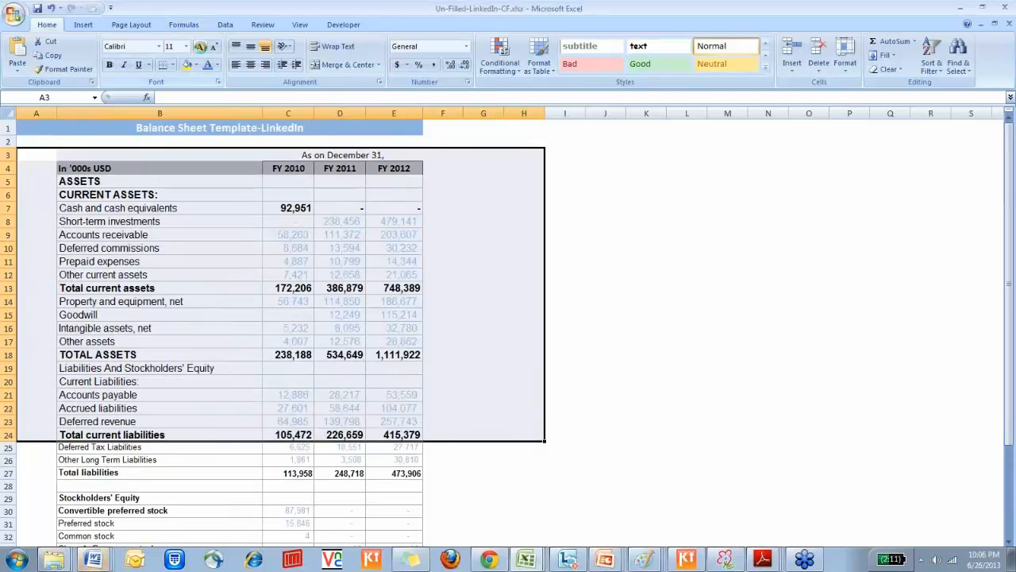
left_click(203, 48)
left_click(203, 48)
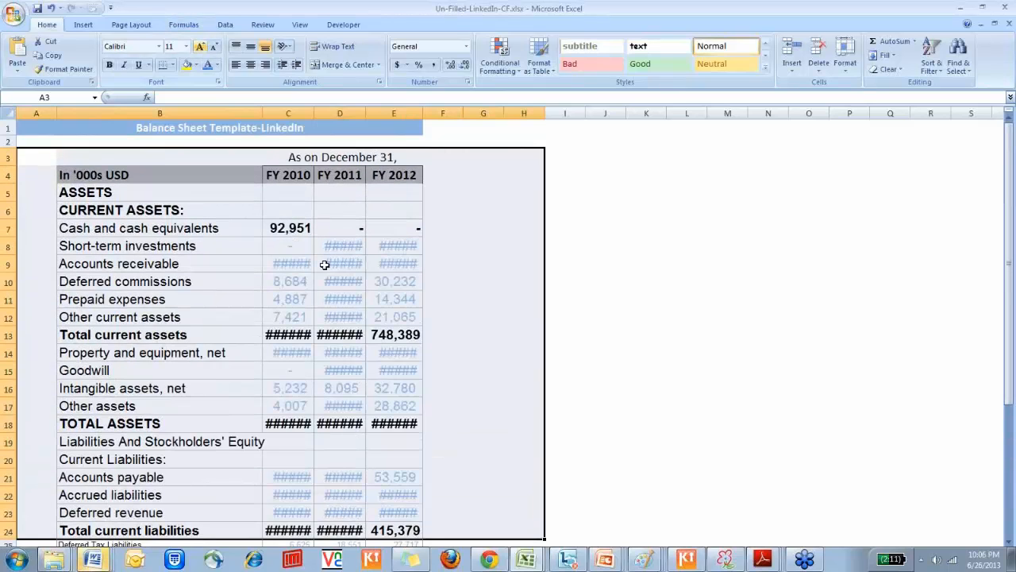
left_click_drag(315, 114, 462, 98)
left_click_drag(518, 114, 579, 100)
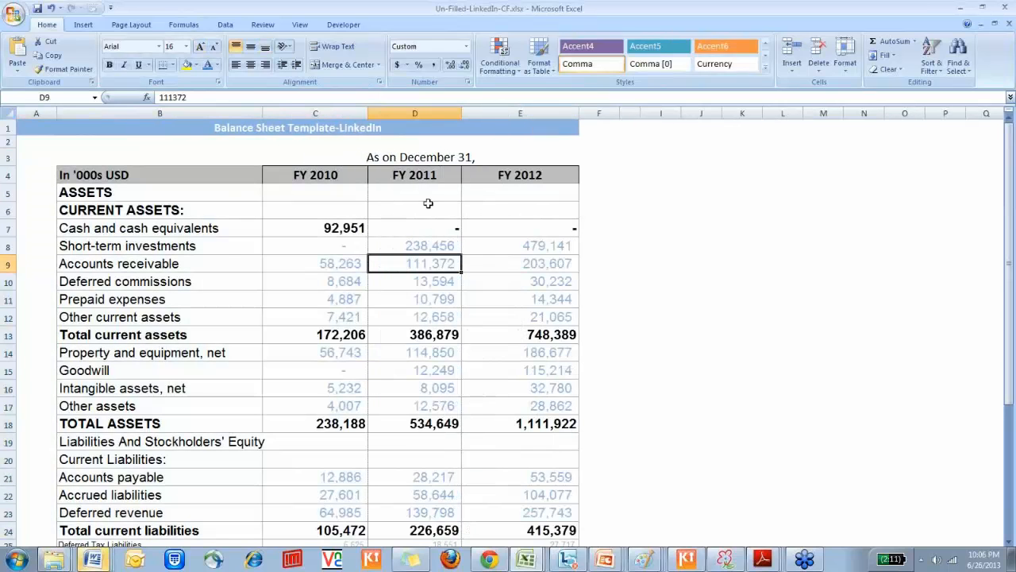
Examine the balance sheet's line items from the assets through liabilities and stockholders' equity to the check row at the end
left_click(223, 248)
left_click(232, 390)
left_click(226, 422)
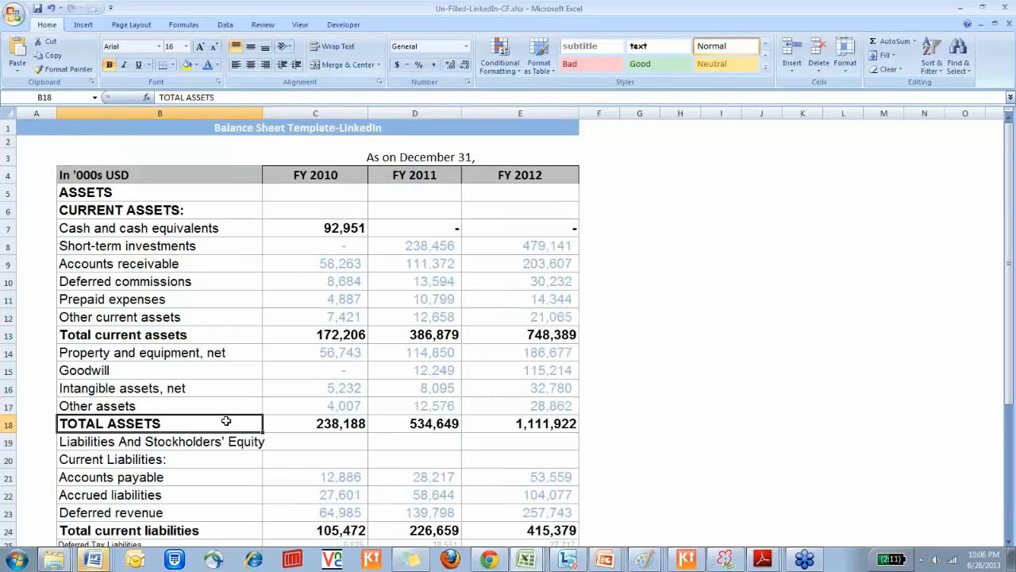
mouse_move(226, 422)
left_mouse_down()
mouse_move(432, 194)
mouse_move(426, 261)
left_mouse_up()
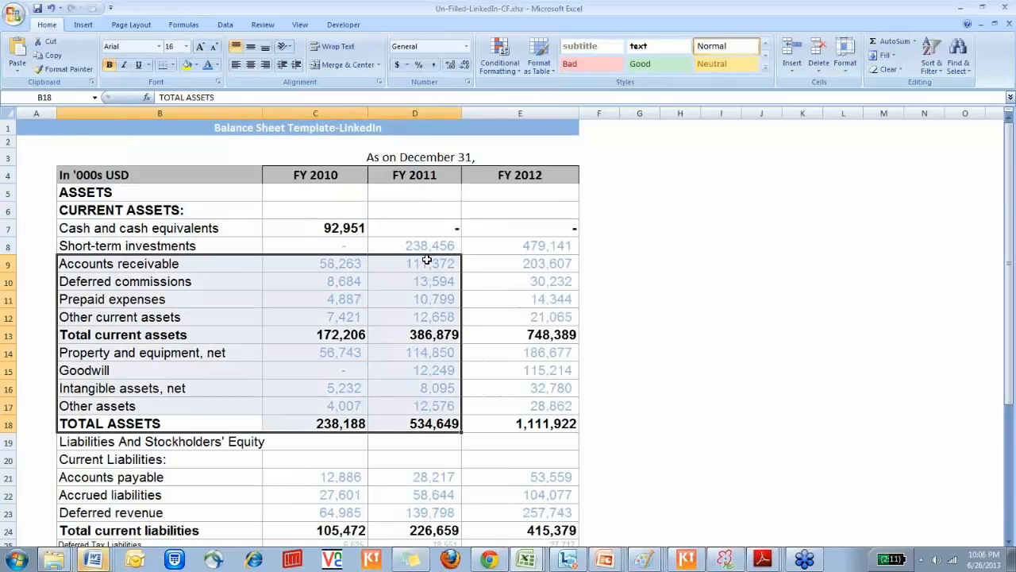
key("Down")
key("Down")
key("Down")
key("Down")
key("Down")
key("Down")
key("Down")
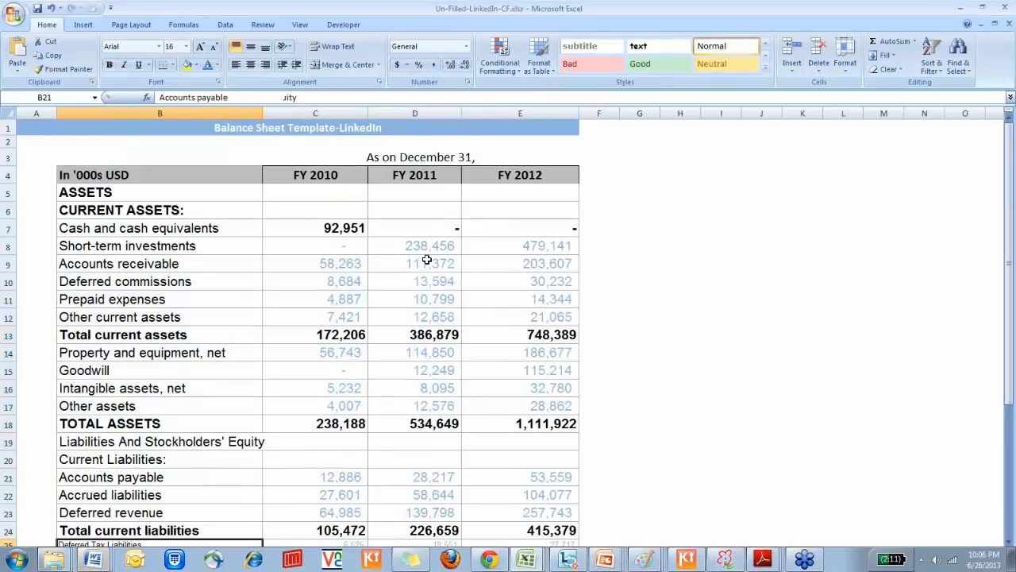
key("Down")
key("Down")
key("Down")
key("Down")
key("Down")
key("Down")
key("Down")
key("Down")
key("Down")
key("Down")
key("Down")
key("Down")
key("Down")
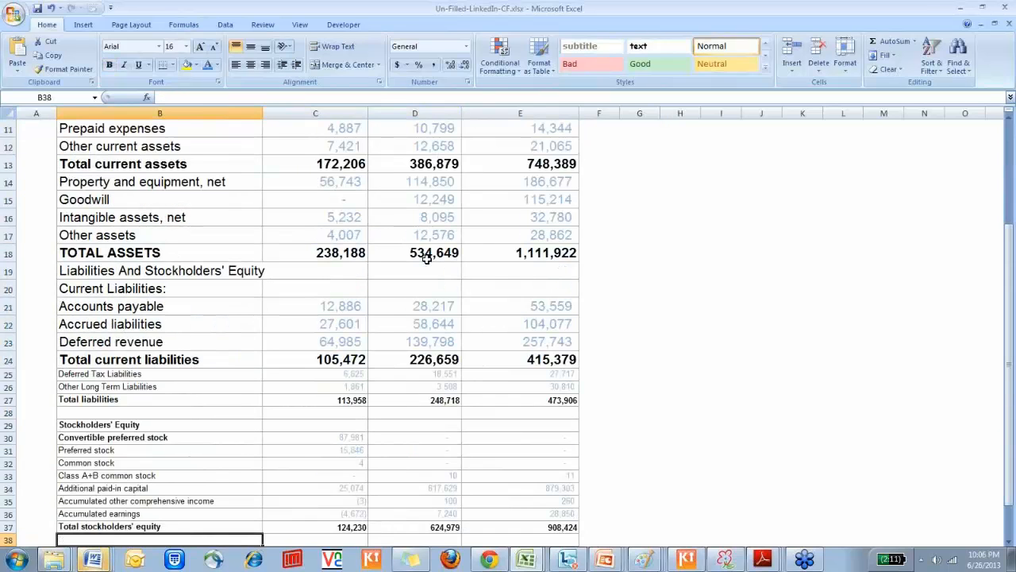
key("Down")
key("Down")
key("Down")
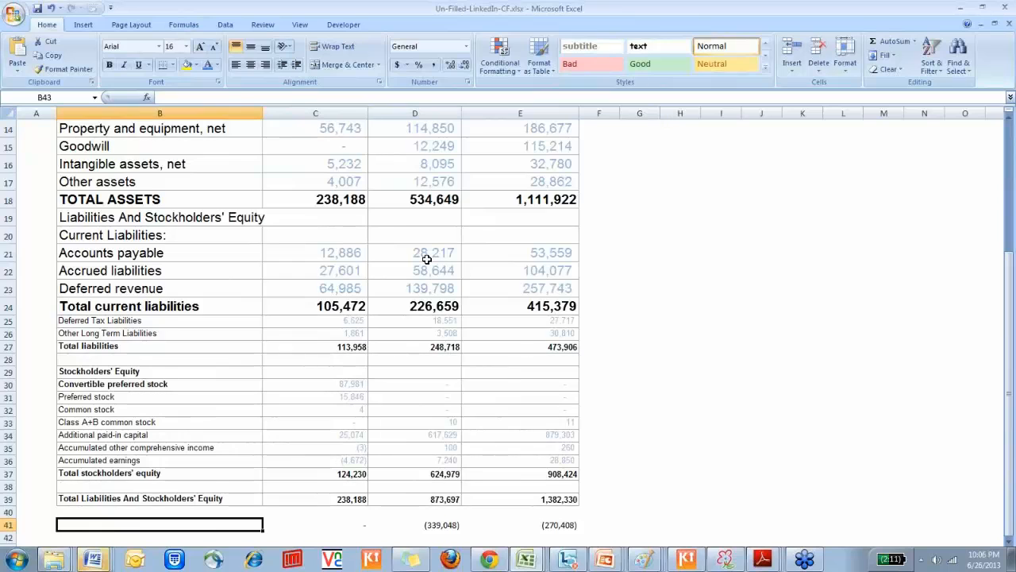
key("Down")
key("Down")
key("Up")
key("Up")
key("Up")
key("Up")
key("Up")
key("Up")
key("Up")
key("Up")
key("Up")
key("Up")
key("Up")
key("Up")
key("Up")
key("Up")
key("Up")
key("Up")
key("Up")
key("Up")
key("Up")
key("Up")
key("Up")
key("Up")
key("Up")
key("Up")
key("Up")
key("Up")
key("Up")
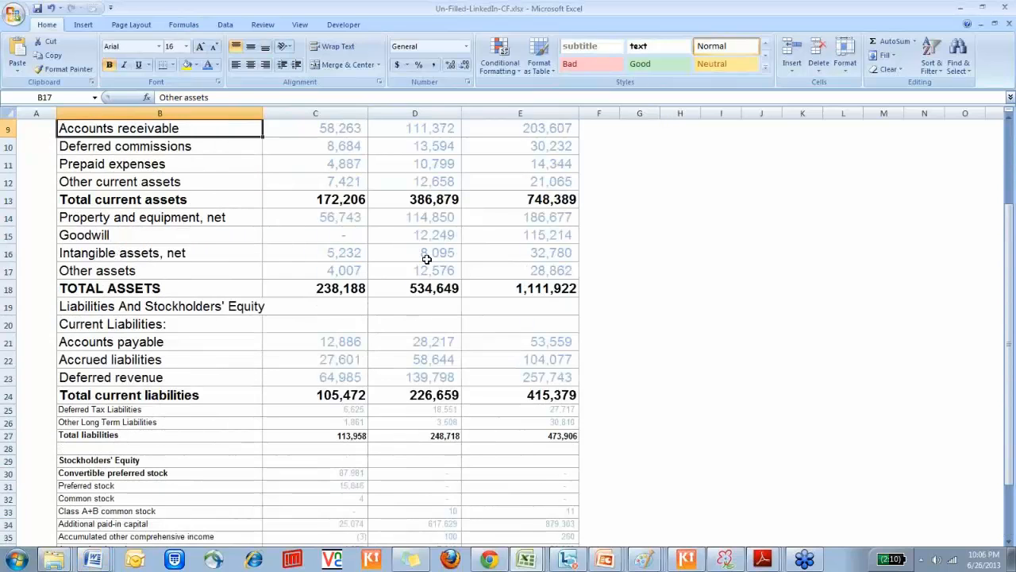
key("Down")
key("Down")
key("Down")
key("Right")
key("shift+Down")
key("shift+Down")
key("shift+Down")
key("shift+Down")
key("shift+Down")
On the cash flow statement sheet, enlarge the text of A2:G6 to font size 20 and widen the FY 2010 to FY 2012 columns
key("ctrl+Page_Down")
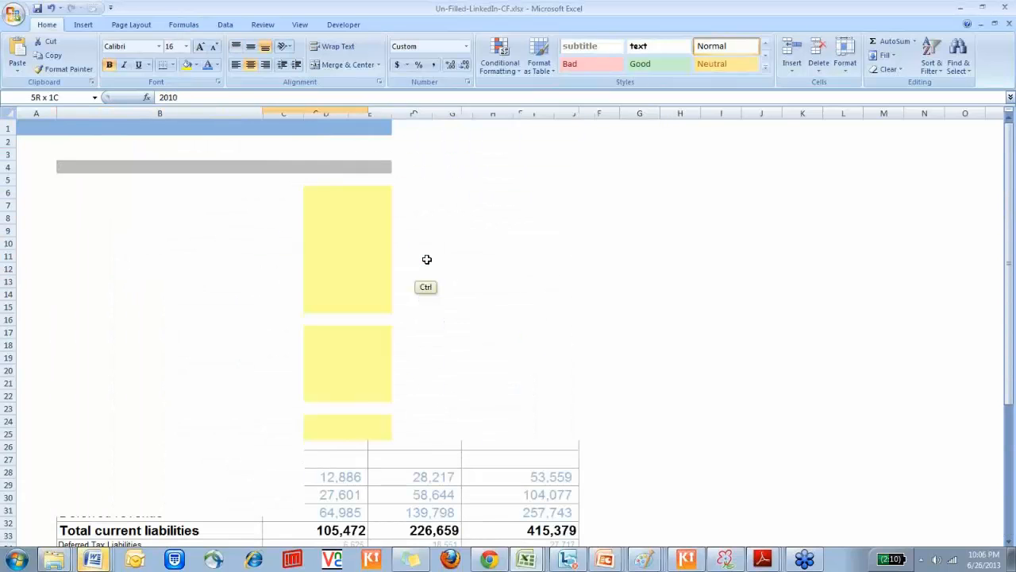
key("Right")
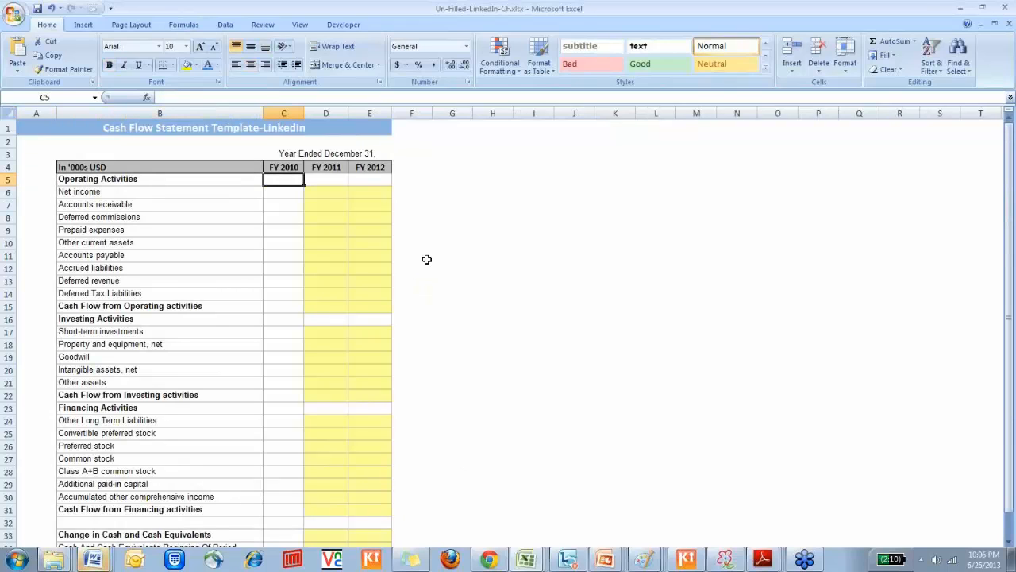
key("Right")
key("Right")
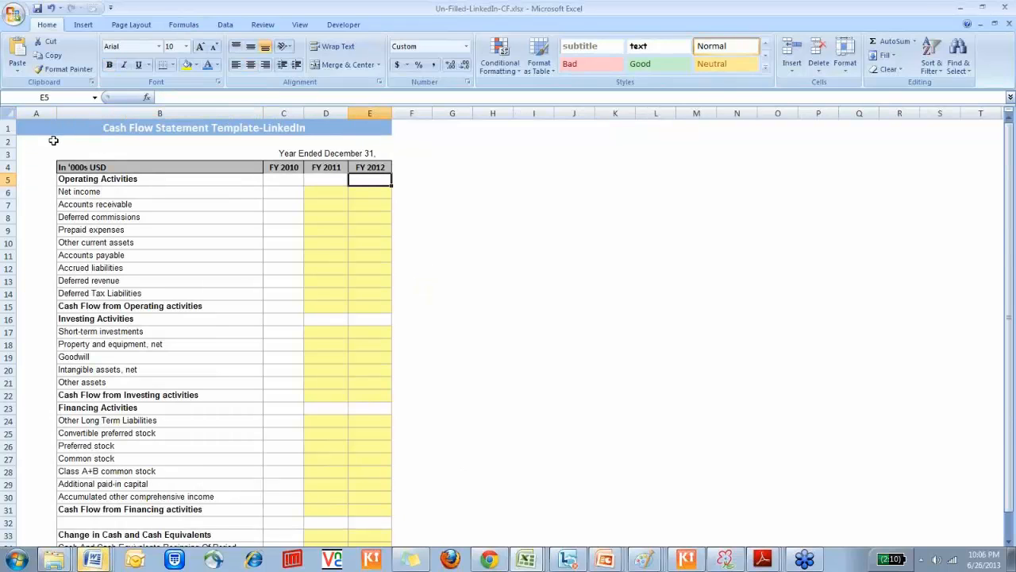
left_click_drag(51, 142, 456, 194)
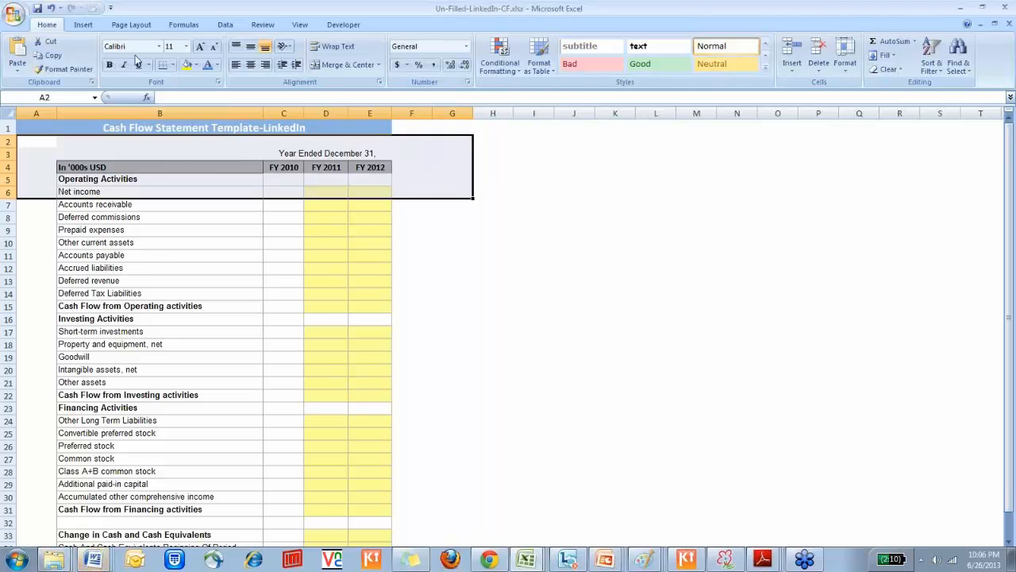
left_click(201, 47)
left_click(201, 48)
left_click(202, 48)
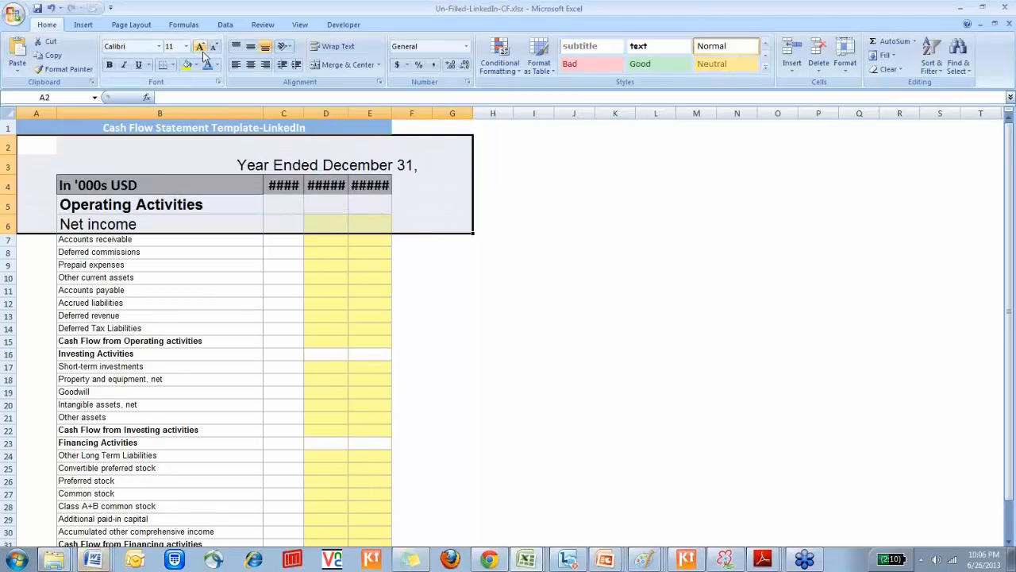
left_click_drag(333, 105, 451, 99)
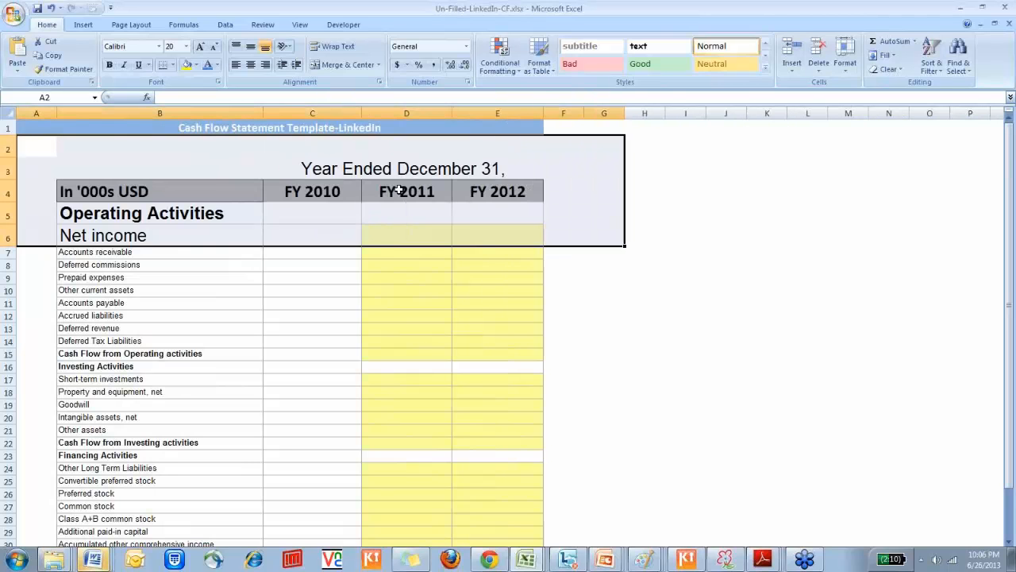
Inspect the cash flow statement's header row, checking the values stored in the fiscal year cells and the currency unit label
left_click(332, 201)
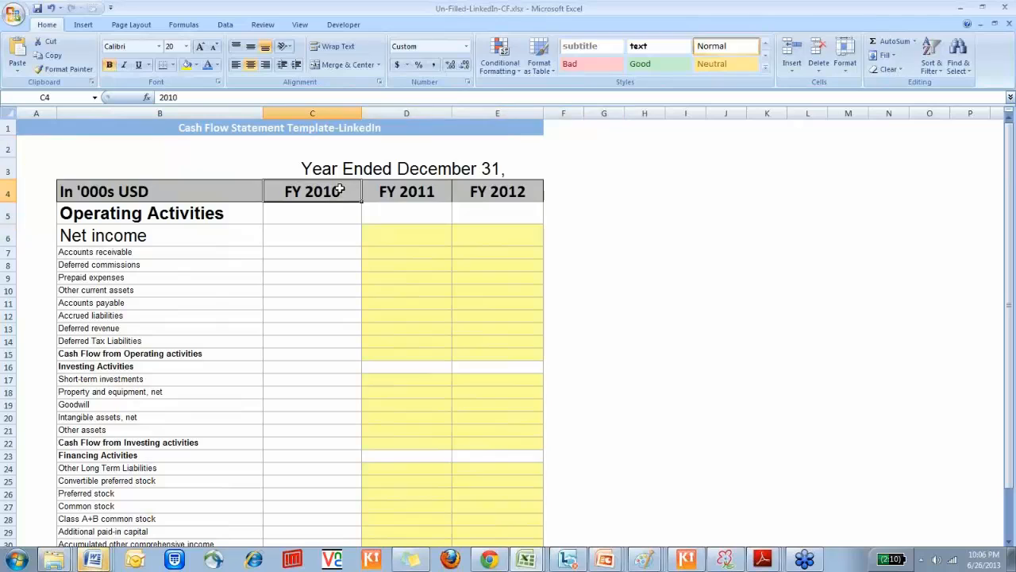
left_click(389, 194)
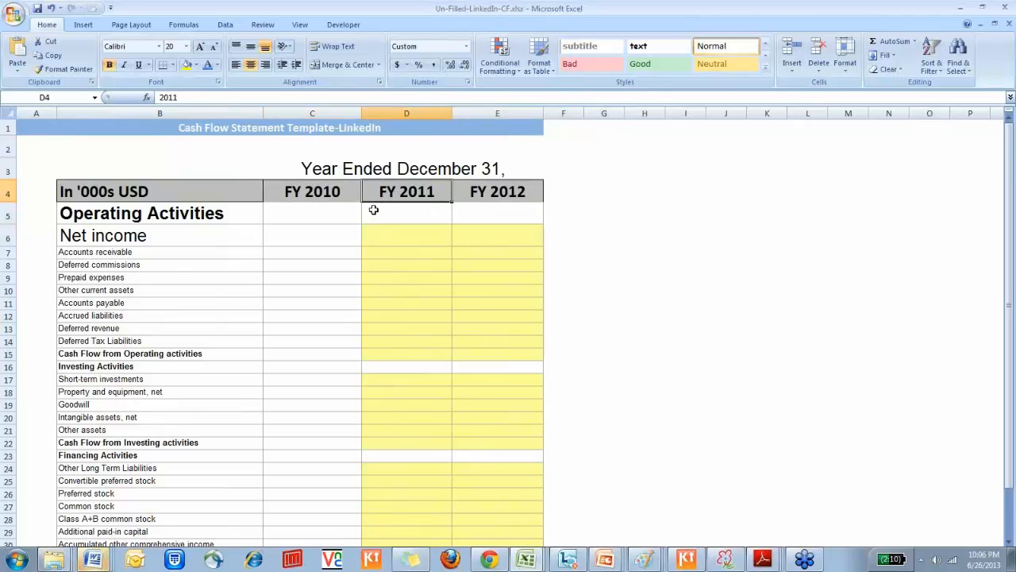
key("F2")
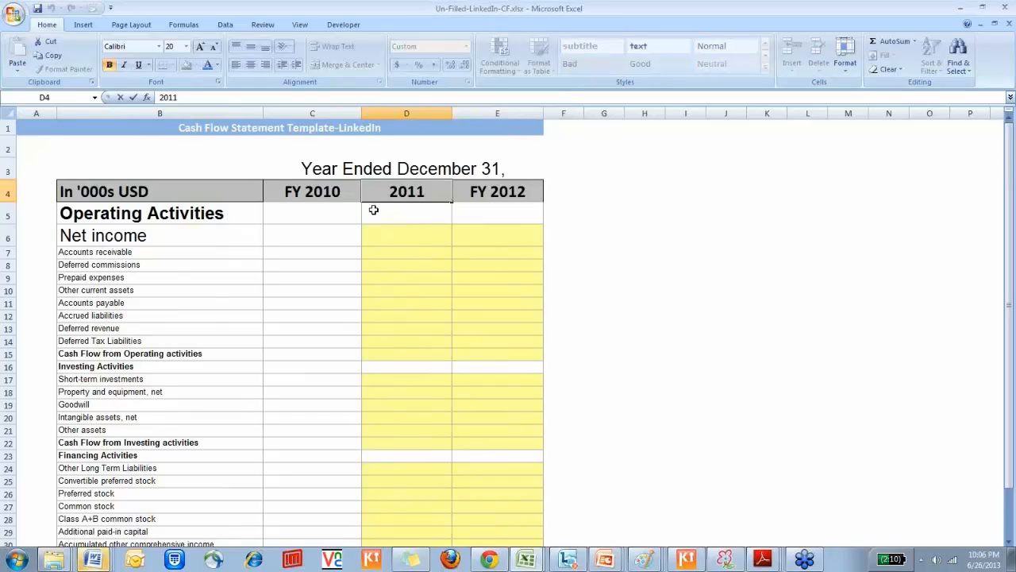
left_click(333, 195)
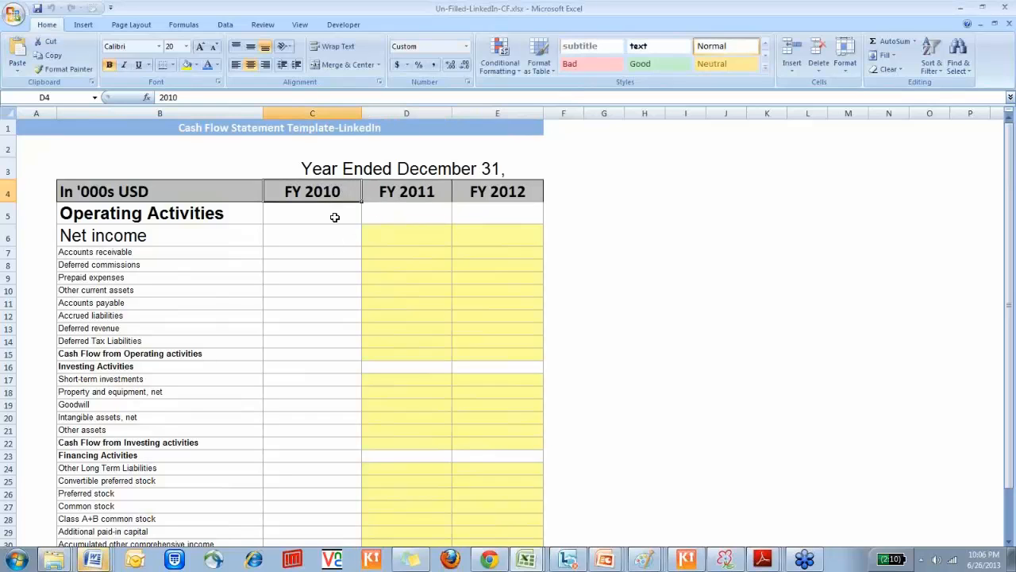
left_click_drag(388, 176, 500, 190)
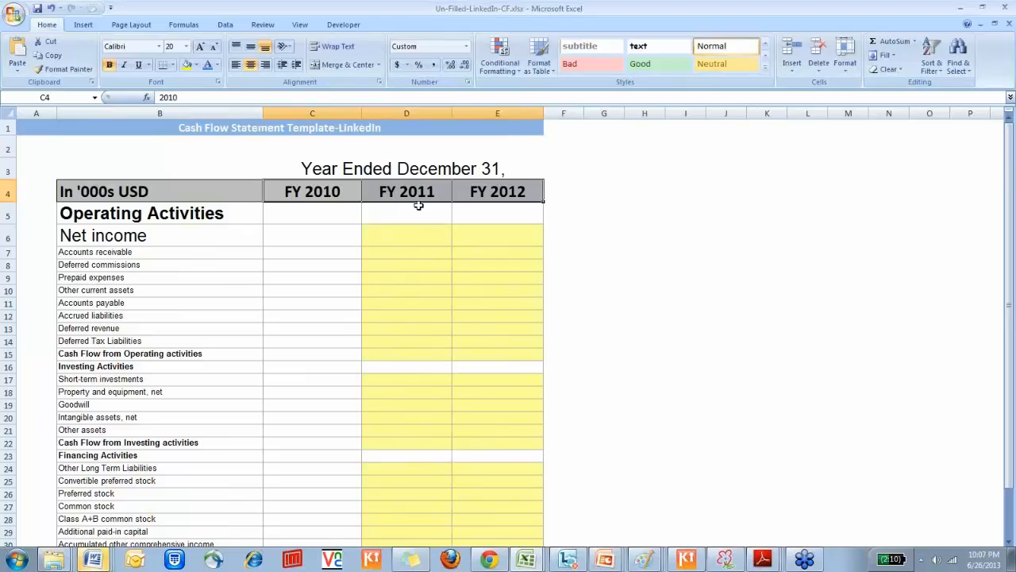
left_click(293, 191)
left_click(228, 195)
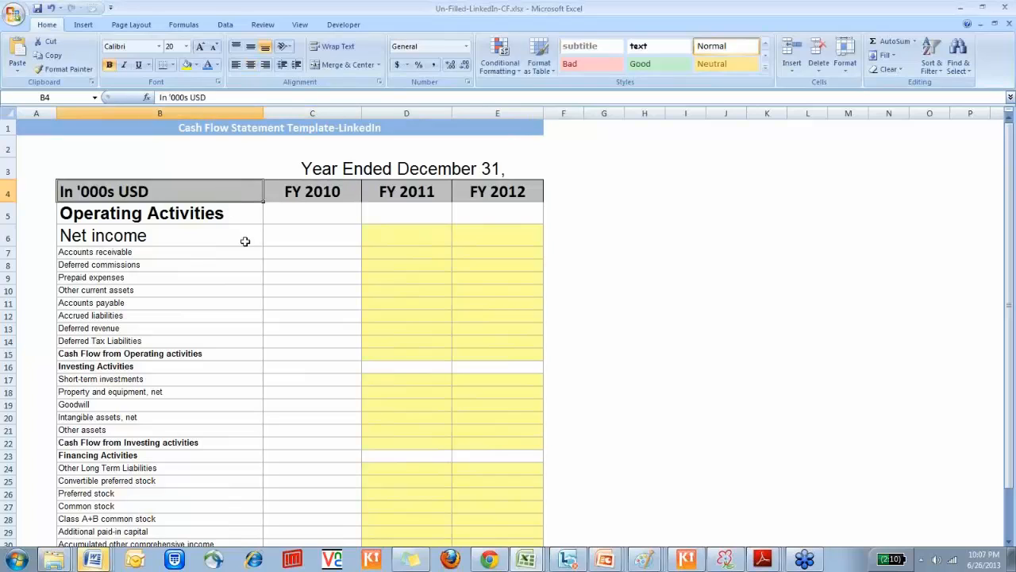
Review the cash flow template's operating, investing and financing section headings and their line items through the end-of-period cash row
left_click_drag(218, 219, 242, 365)
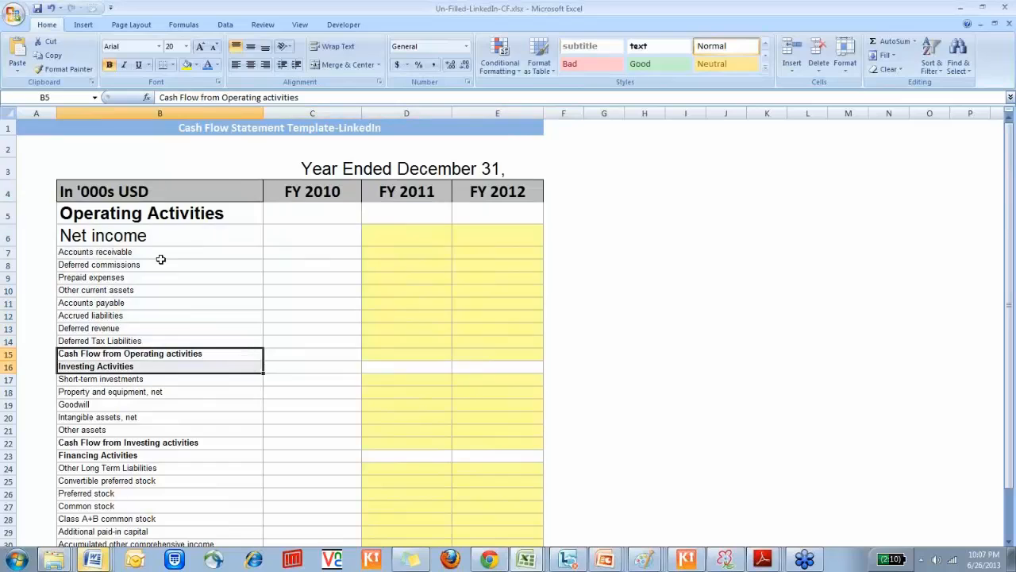
left_click(162, 216)
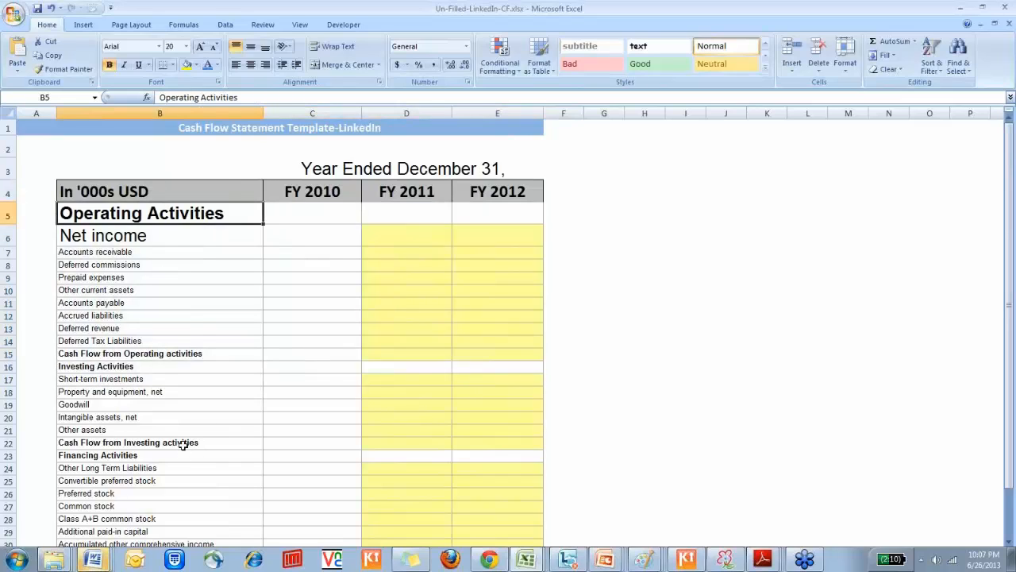
left_click(166, 367)
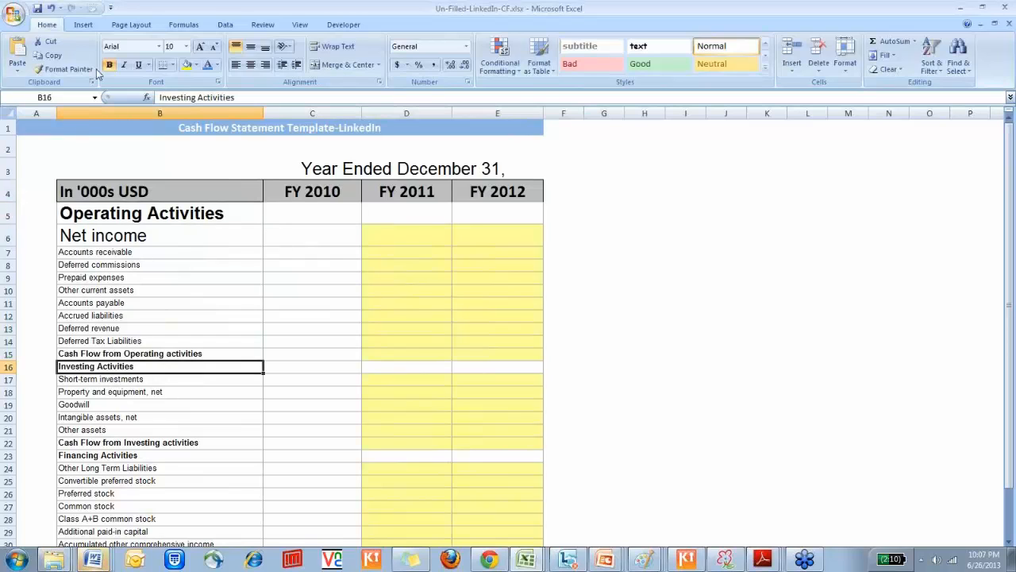
left_click(201, 49)
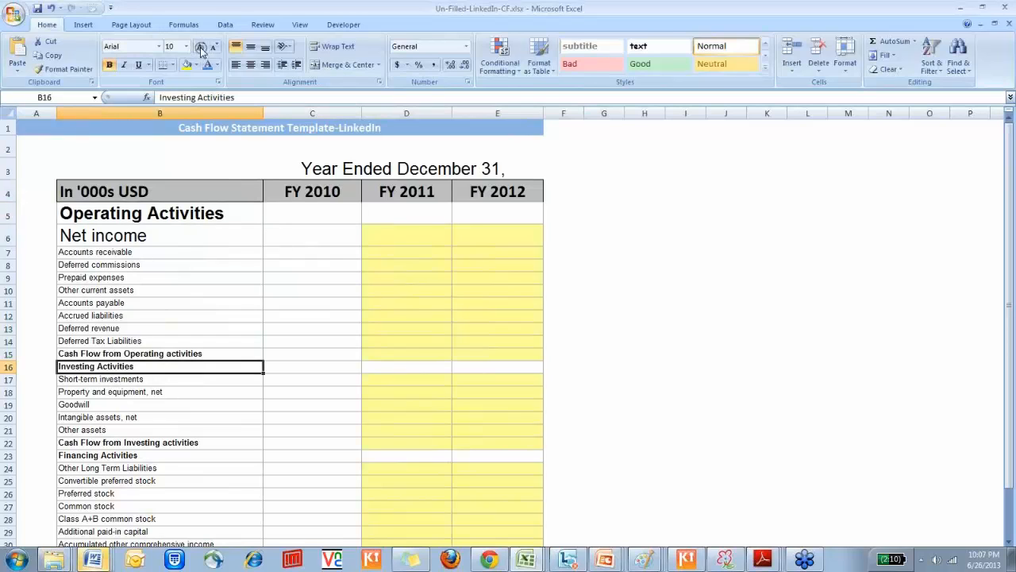
scroll(201, 50, "down", 4)
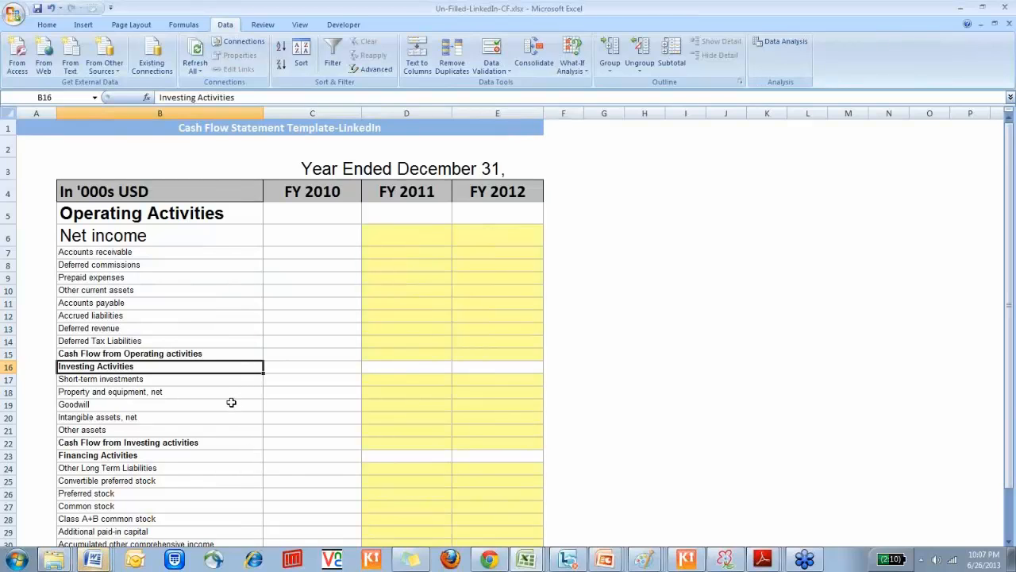
left_click(225, 379)
key("Down")
key("Down")
key("Down")
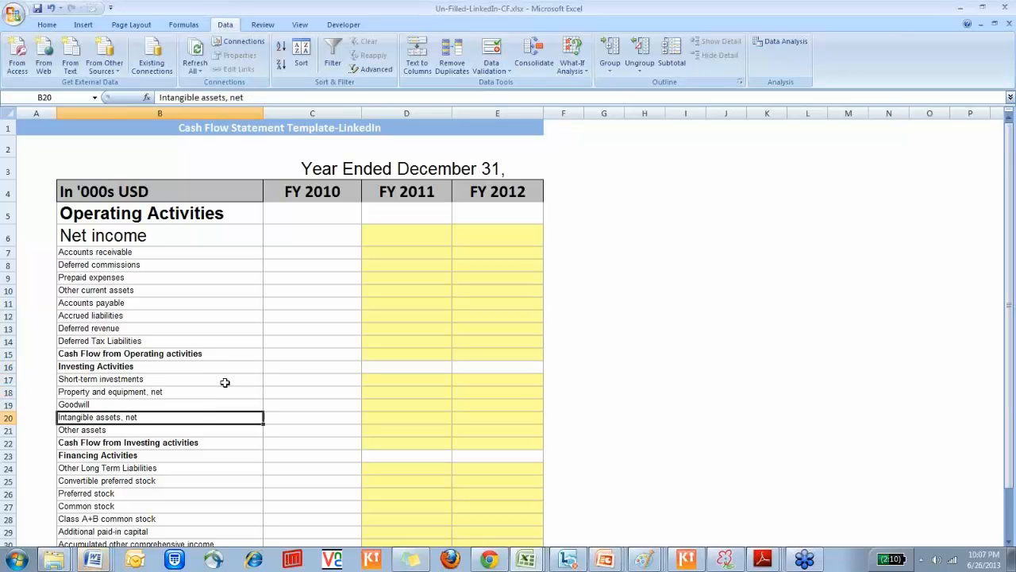
key("Down")
key("Down")
key("Down")
key("Down")
key("Down")
key("Down")
key("Down")
key("Down")
key("Down")
key("Down")
key("Down")
key("Down")
key("Down")
key("Down")
key("Down")
key("Down")
key("Down")
key("Down")
key("Down")
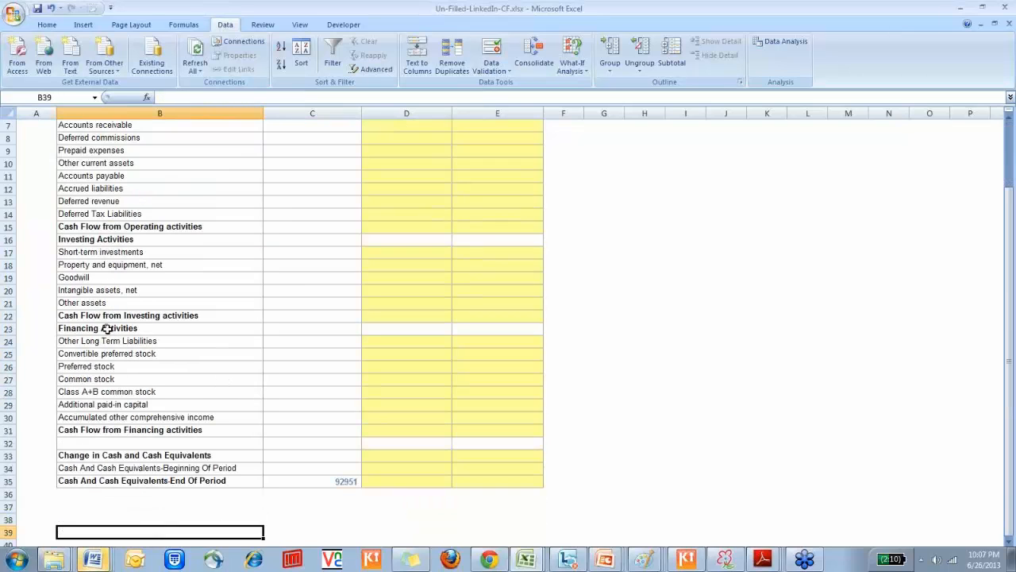
Enlarge the Financing Activities heading in B23 to font size 20
left_click(104, 326)
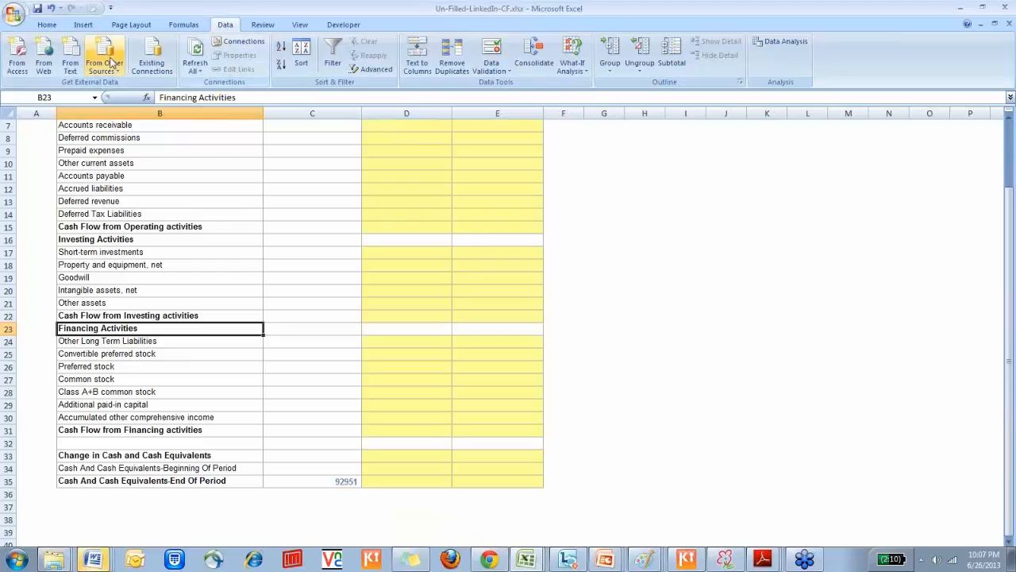
left_click(51, 25)
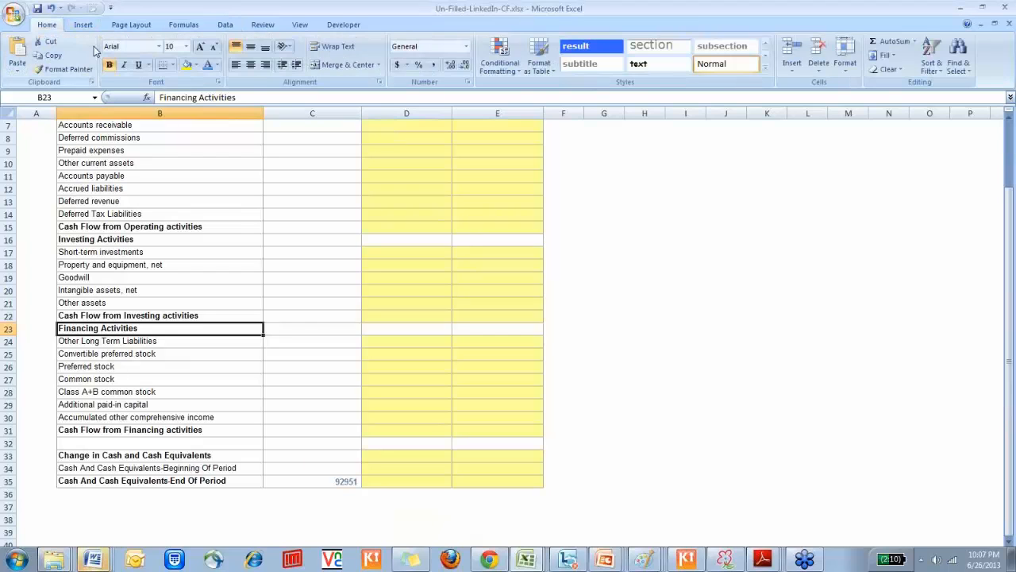
left_click(201, 48)
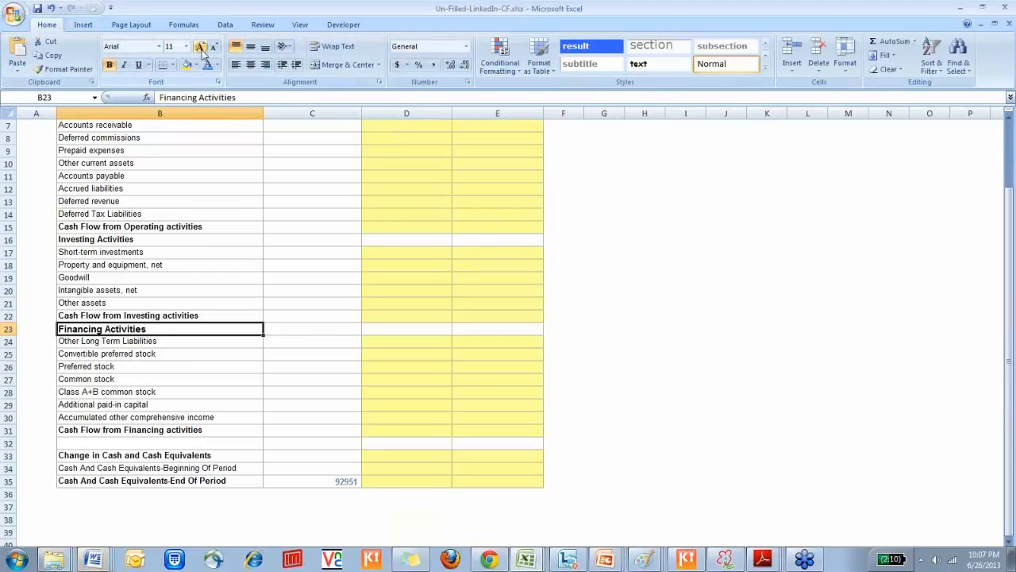
left_click(201, 47)
left_click(201, 47)
left_click(201, 48)
left_click(200, 47)
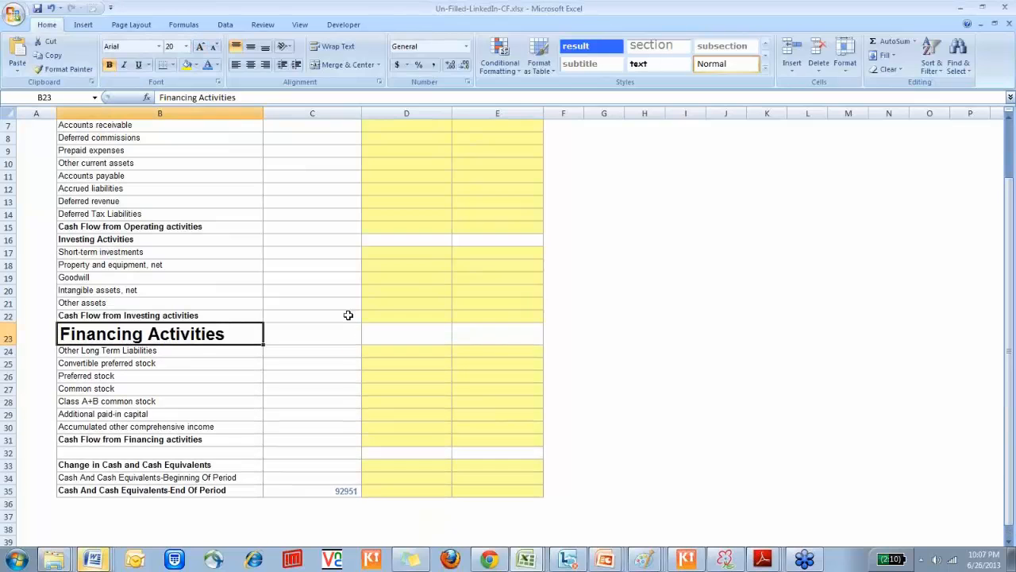
Enlarge the text of the Investing Activities heading in B16
left_click(339, 328)
key("Up")
key("Up")
key("Up")
key("Up")
key("Up")
key("Up")
key("Up")
key("Up")
key("Up")
key("Up")
key("Up")
key("Up")
key("Up")
key("Up")
key("Up")
key("Up")
key("Up")
key("Up")
key("Up")
key("Up")
left_click_drag(163, 357, 152, 370)
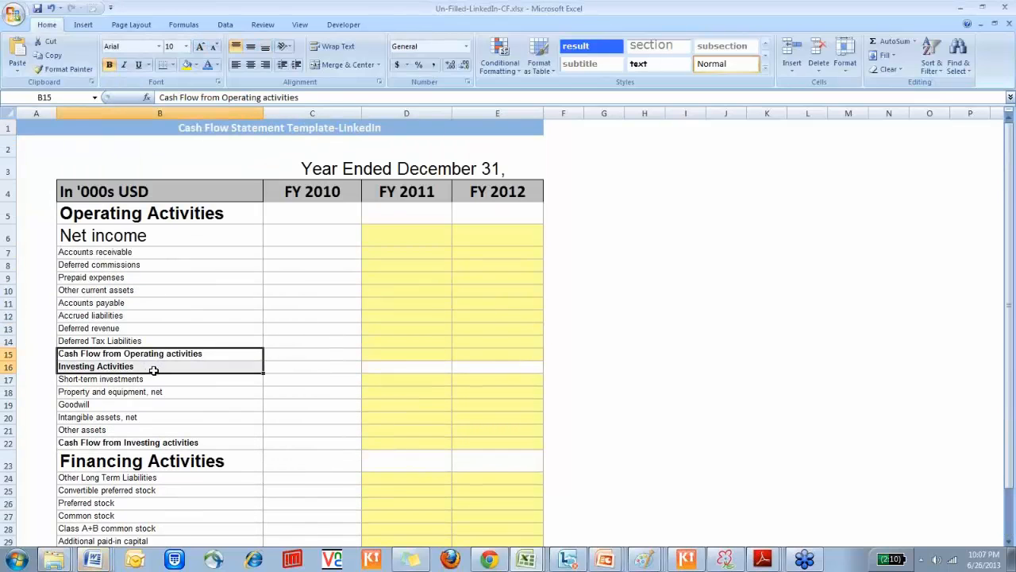
left_click(153, 371)
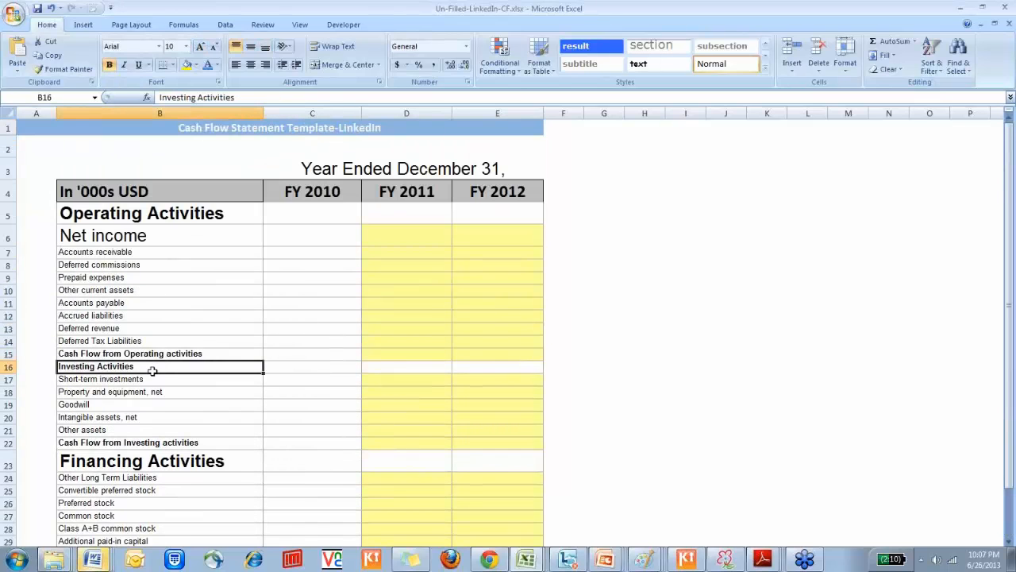
left_click(201, 48)
left_click(201, 48)
left_click(200, 48)
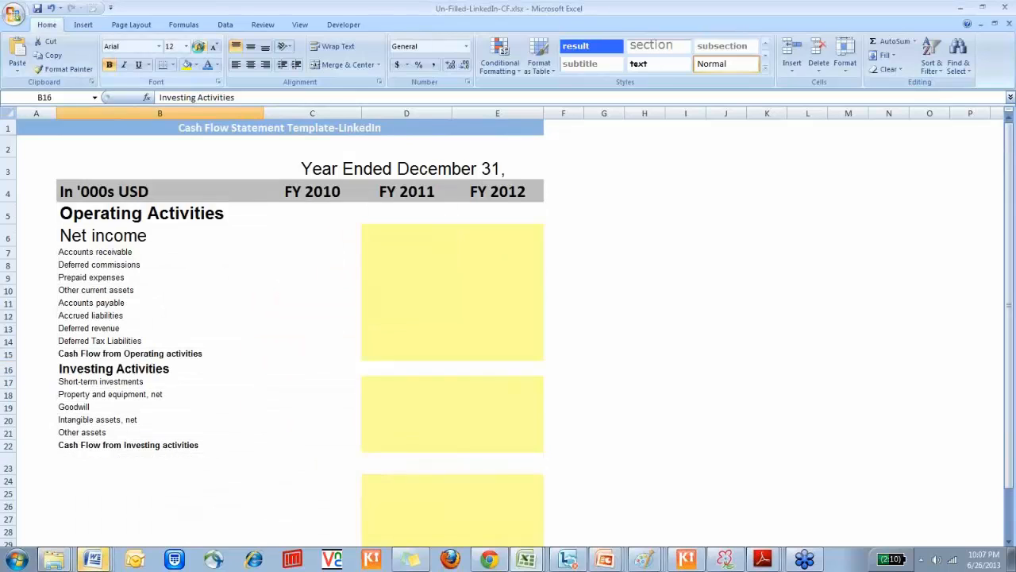
left_click(201, 48)
left_click(346, 221)
left_click(401, 236)
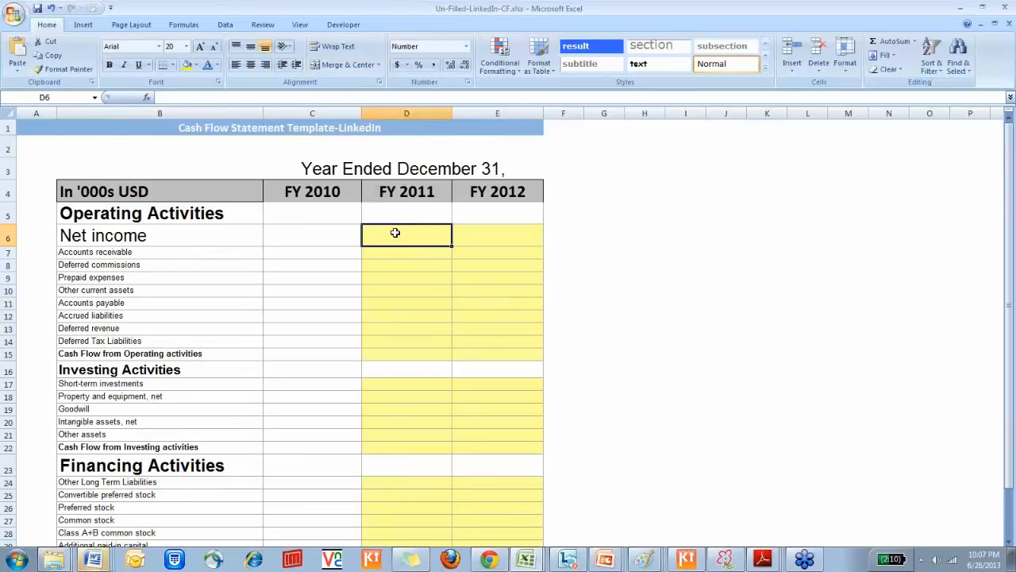
type("=")
key("ctrl+Page_Up")
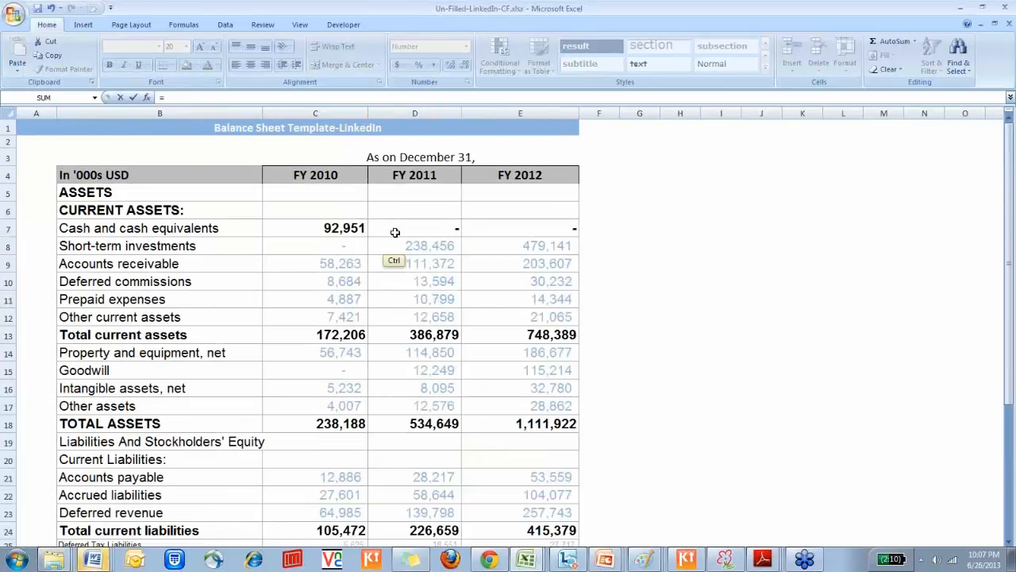
key("ctrl+Page_Up")
key("Right")
key("Right")
key("Right")
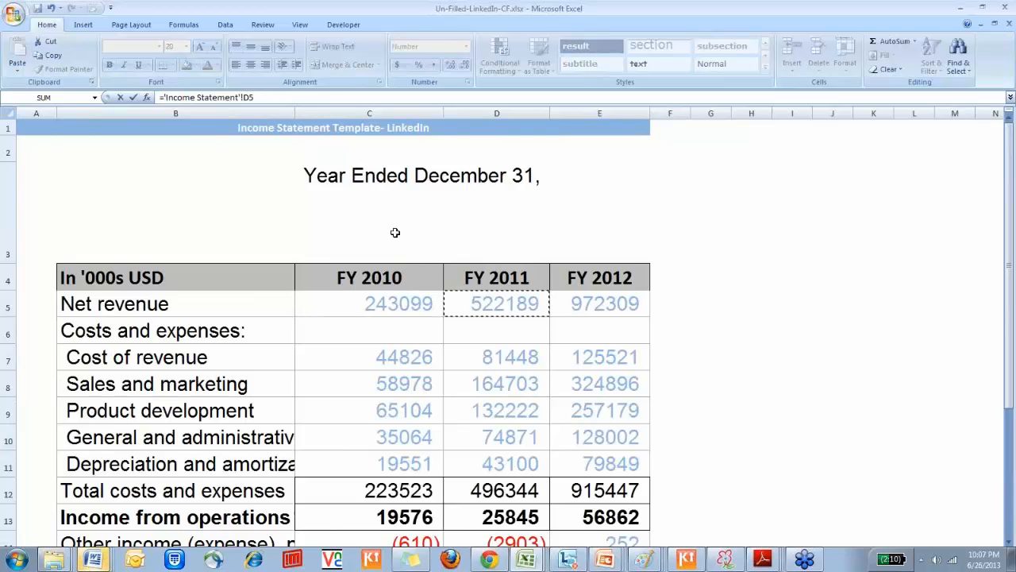
left_click(505, 112)
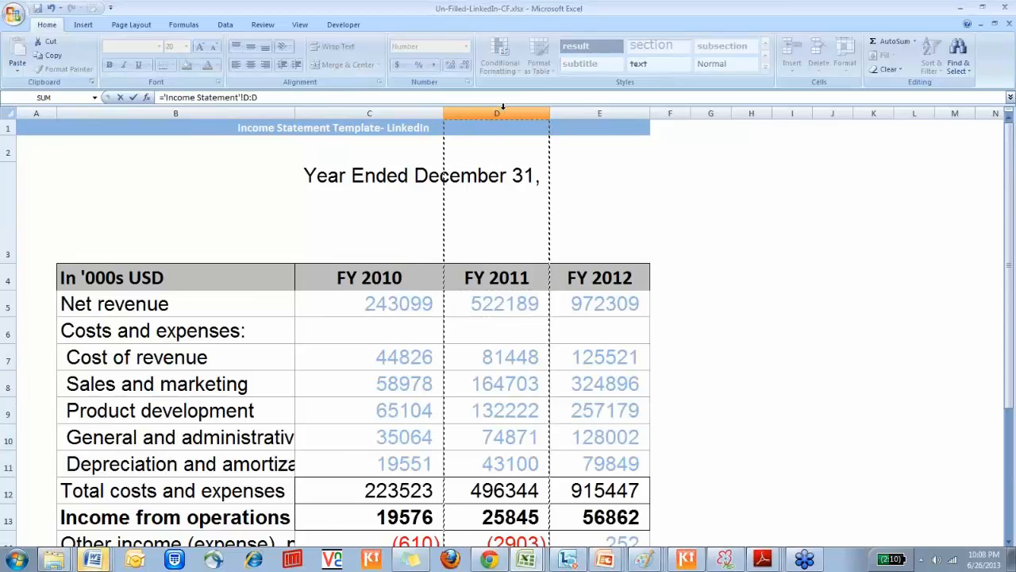
key("Escape")
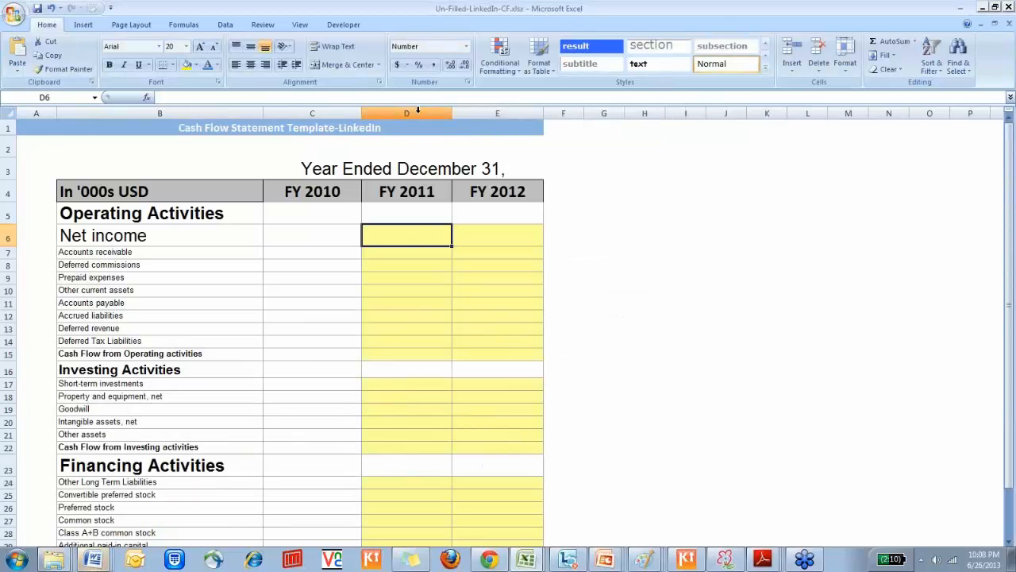
left_click(418, 113)
left_click(418, 125)
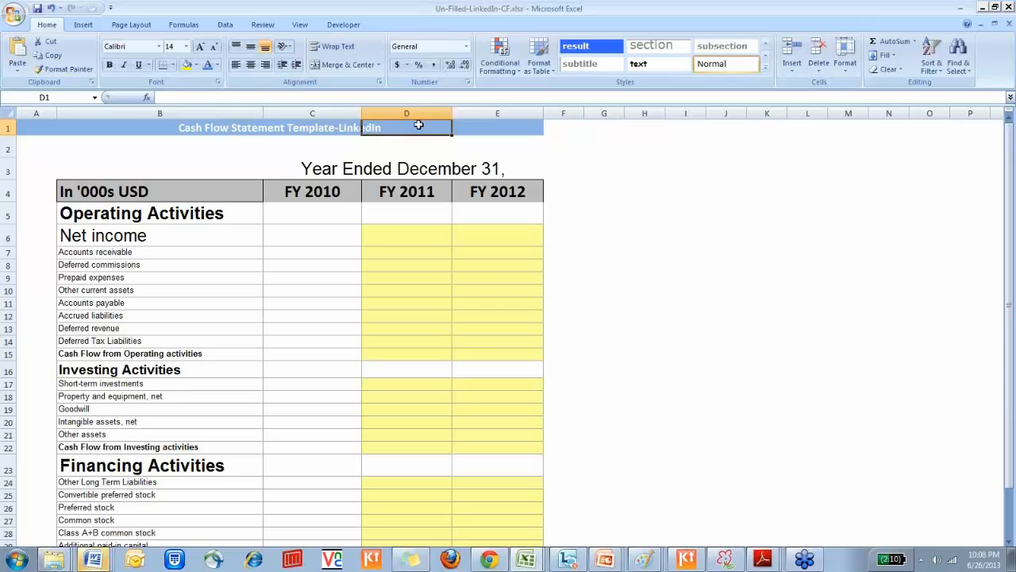
Link the FY 2011 net income in D6 to the income statement with ='Income Statement'!D17 and check the formula
left_click(409, 239)
type("=")
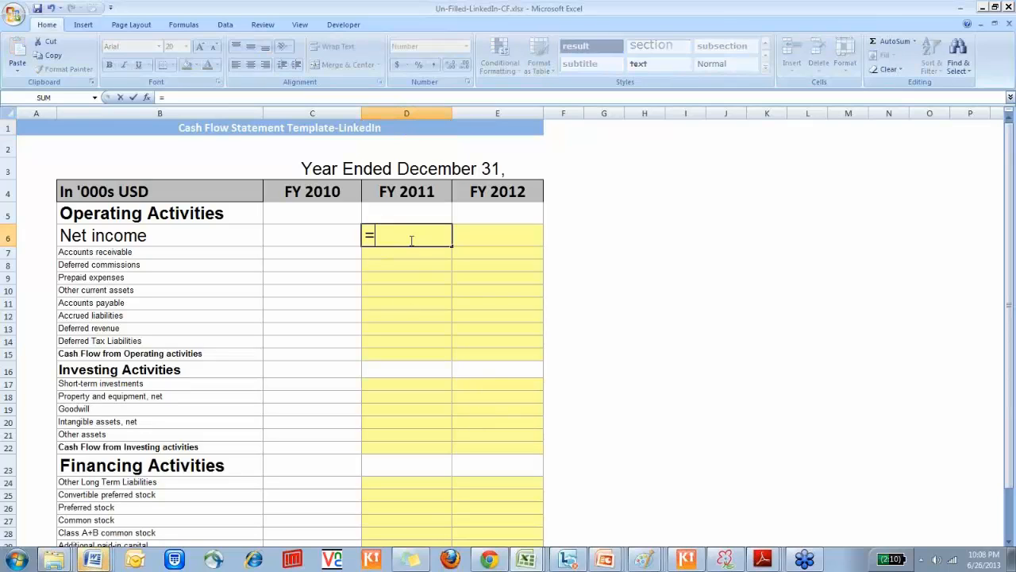
key("ctrl+Page_Up")
key("Down")
key("Down")
key("Down")
key("Down")
key("Right")
key("Right")
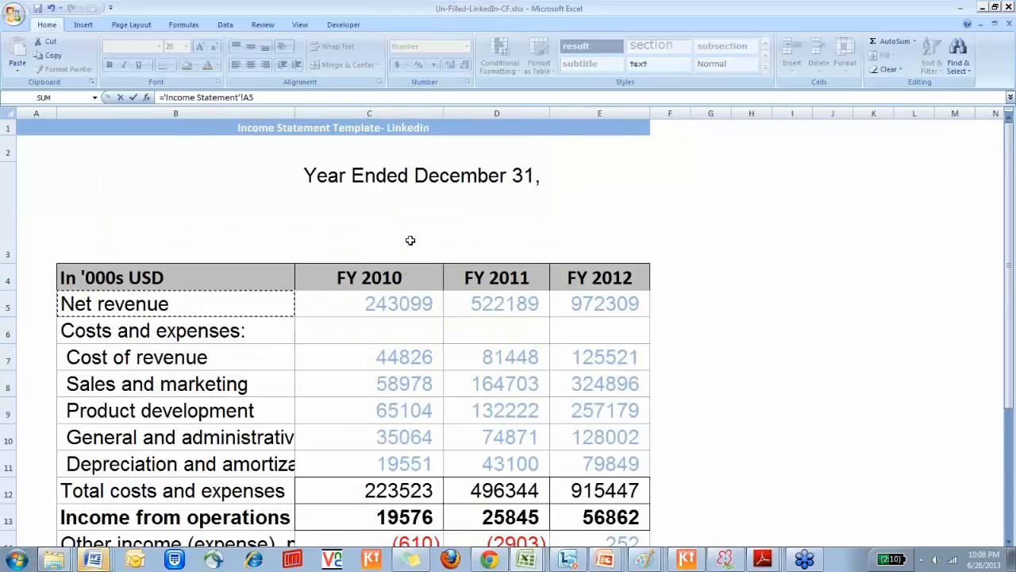
key("Down")
key("Down")
key("Down")
key("Down")
key("Down")
key("Down")
key("Down")
key("Down")
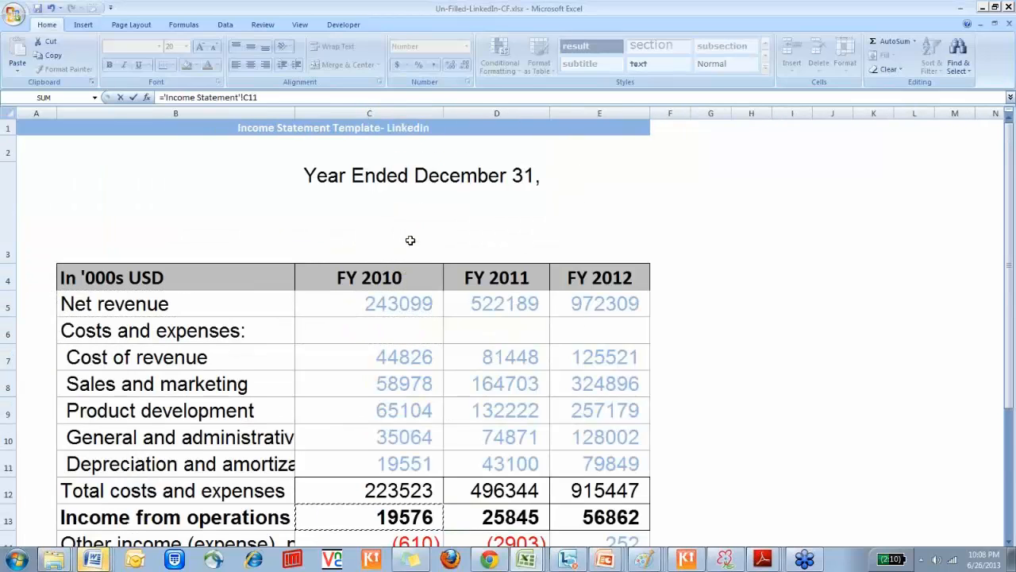
key("Down")
key("Down")
key("Down")
key("Down")
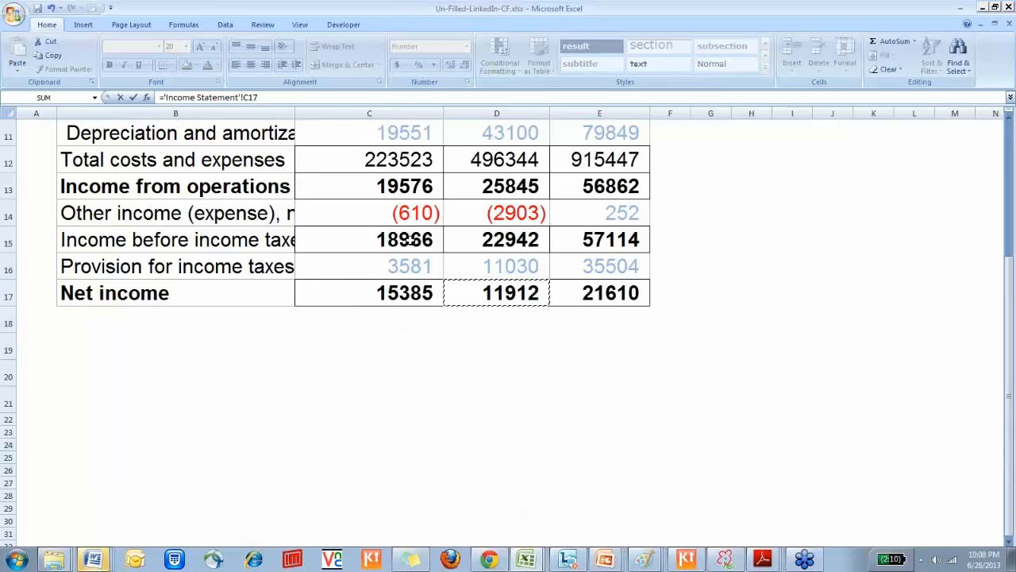
key("Right")
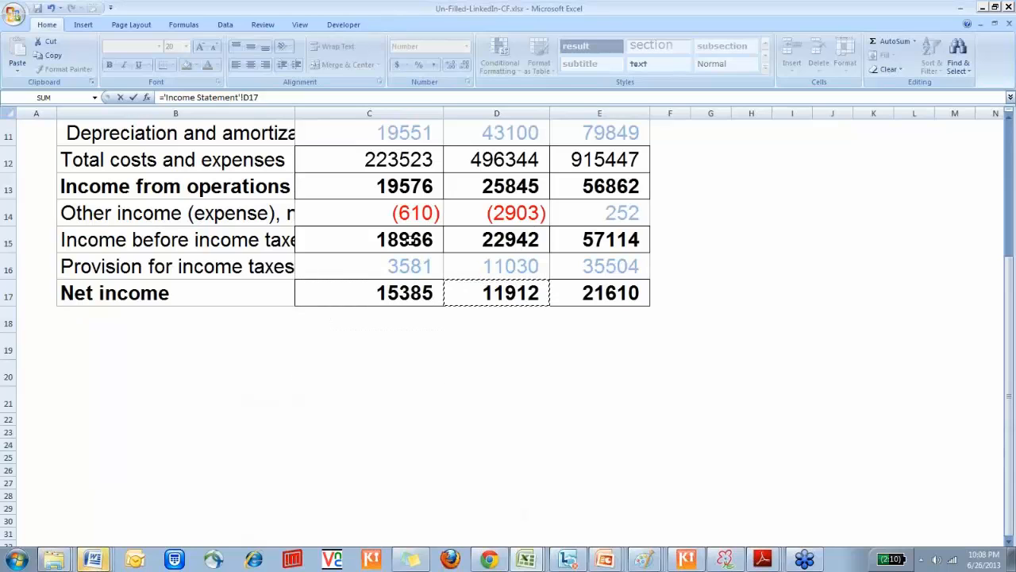
key("Return")
left_click(411, 240)
key("F2")
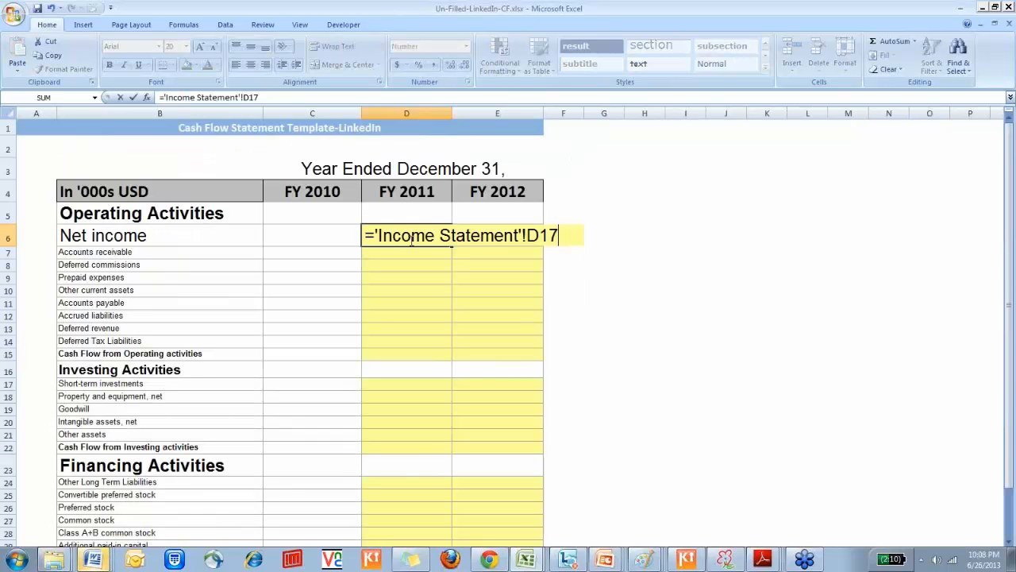
key("Return")
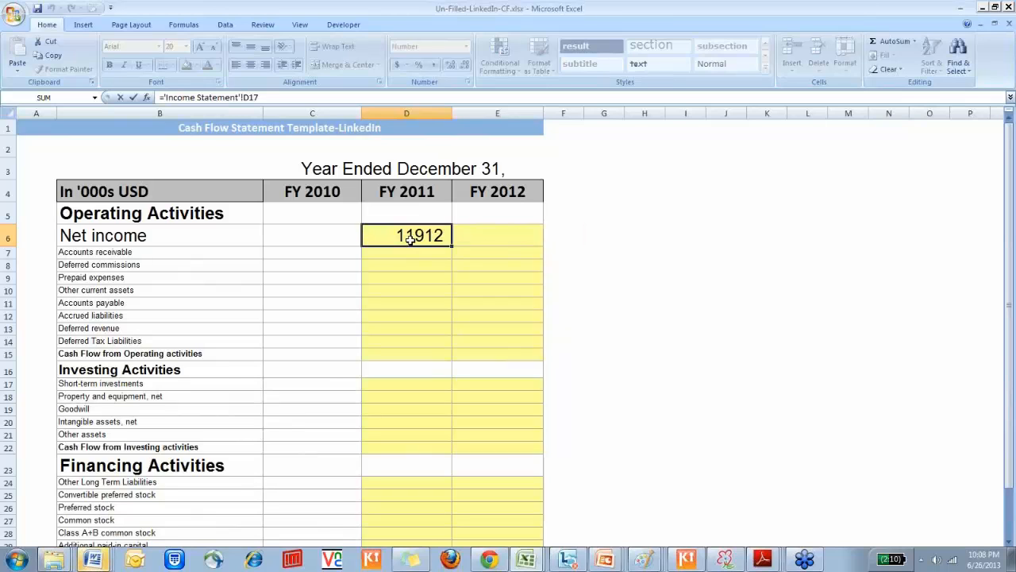
Examine the operating activities line items, focusing on the current asset rows from accounts receivable through other current assets
key("Left")
key("Left")
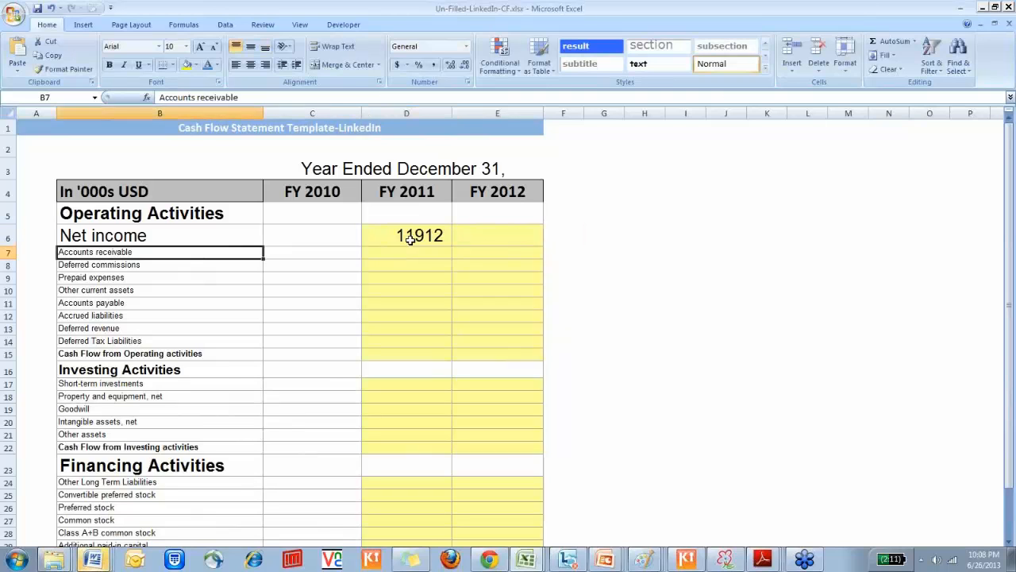
key("Right")
key("Right")
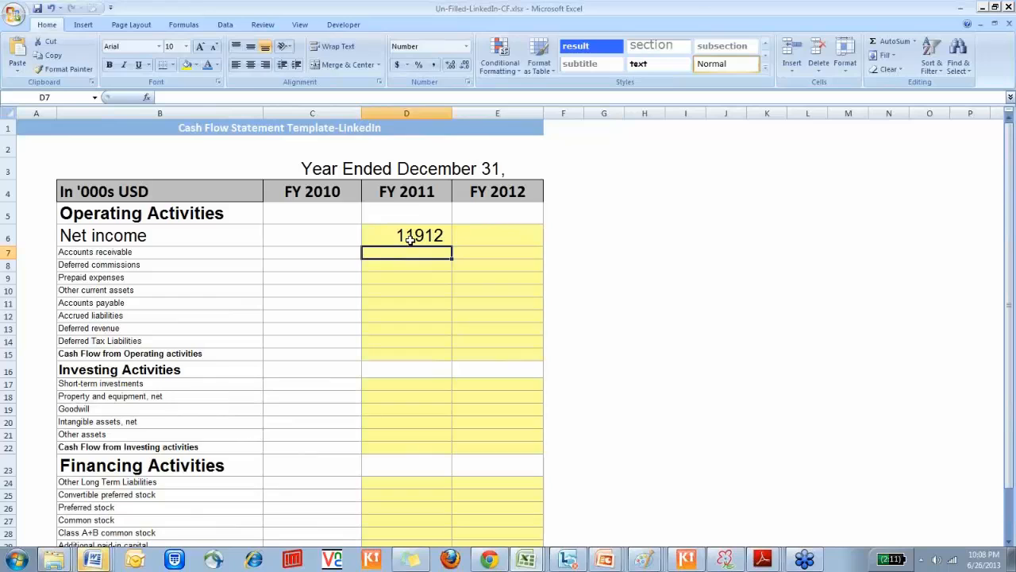
key("Down")
key("Down")
key("Down")
key("Down")
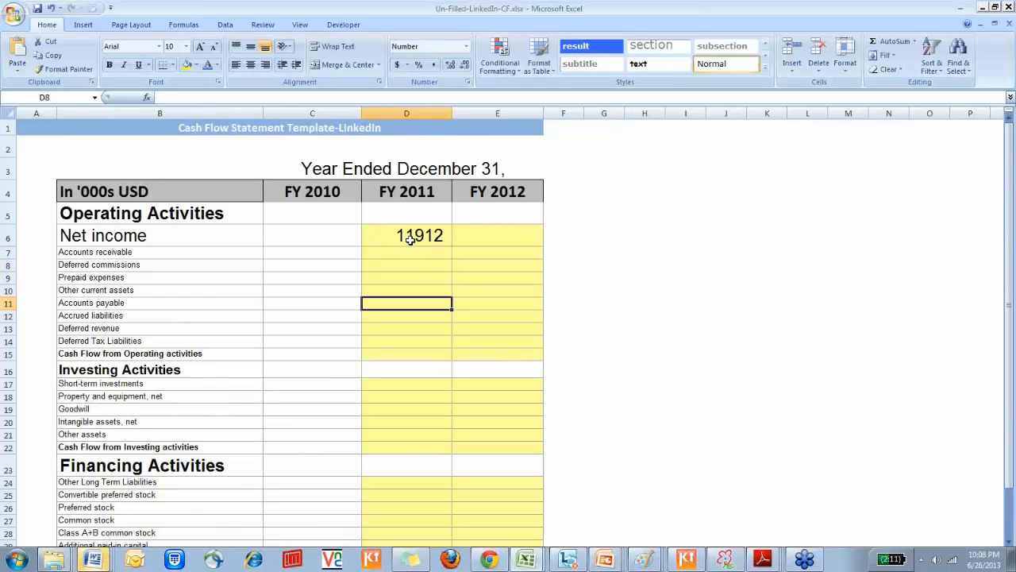
key("Down")
key("Up")
key("Up")
key("Left")
key("Left")
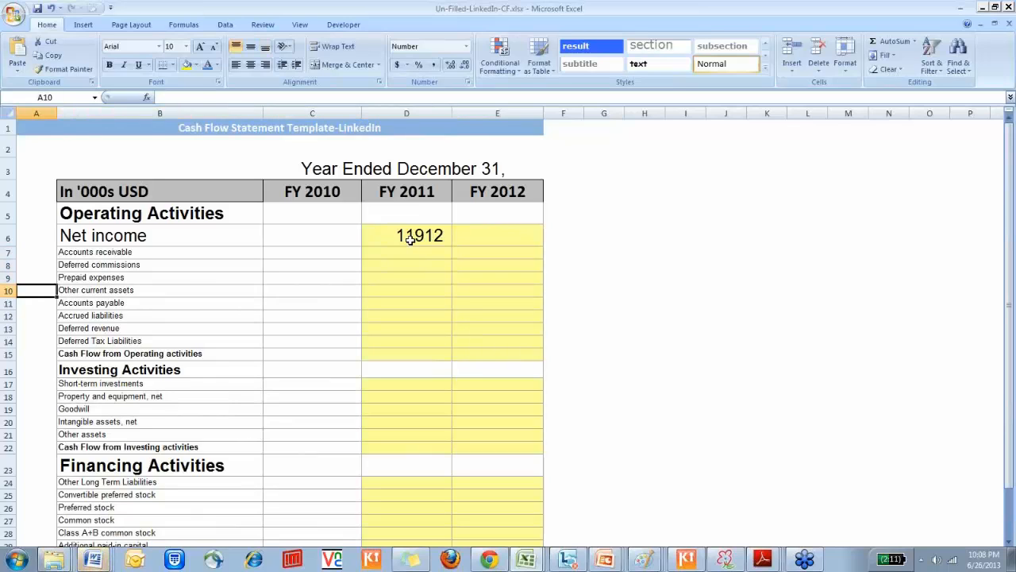
key("shift+Up")
key("shift+Up")
key("shift+Up")
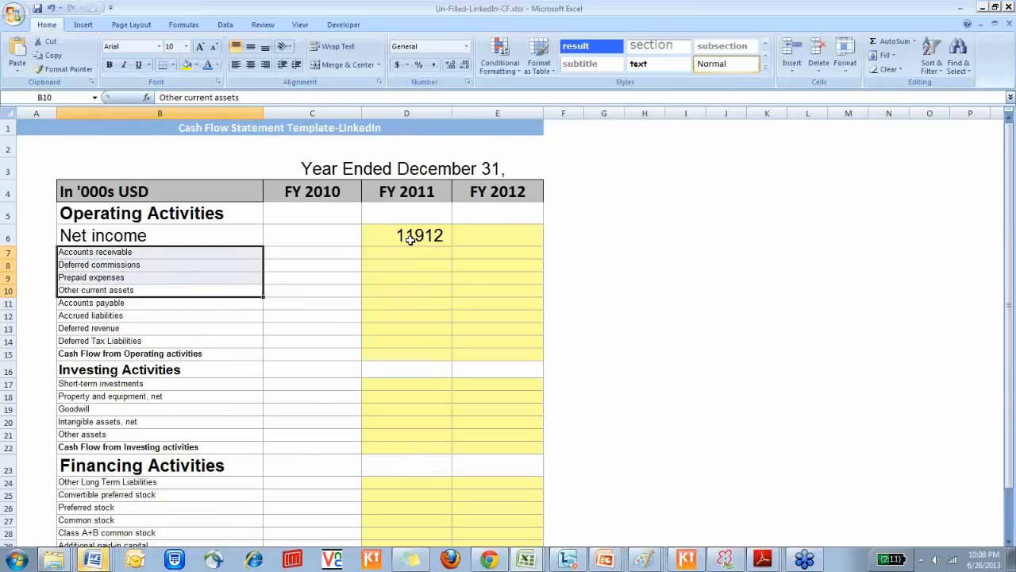
Enlarge the font of the FY 2011 accounts receivable cell D7 to size 18
key("Right")
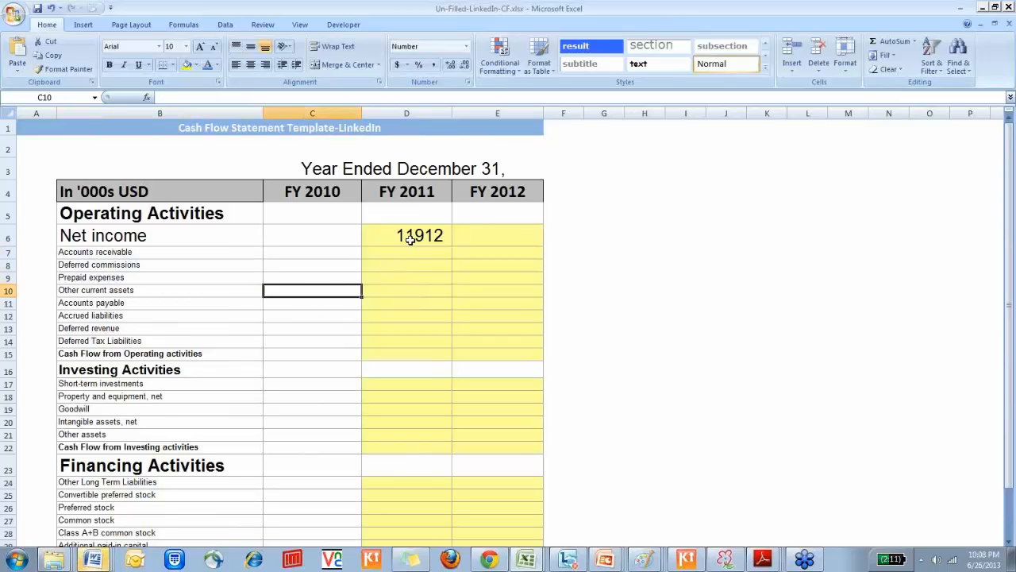
key("Right")
key("Up")
key("Up")
key("Up")
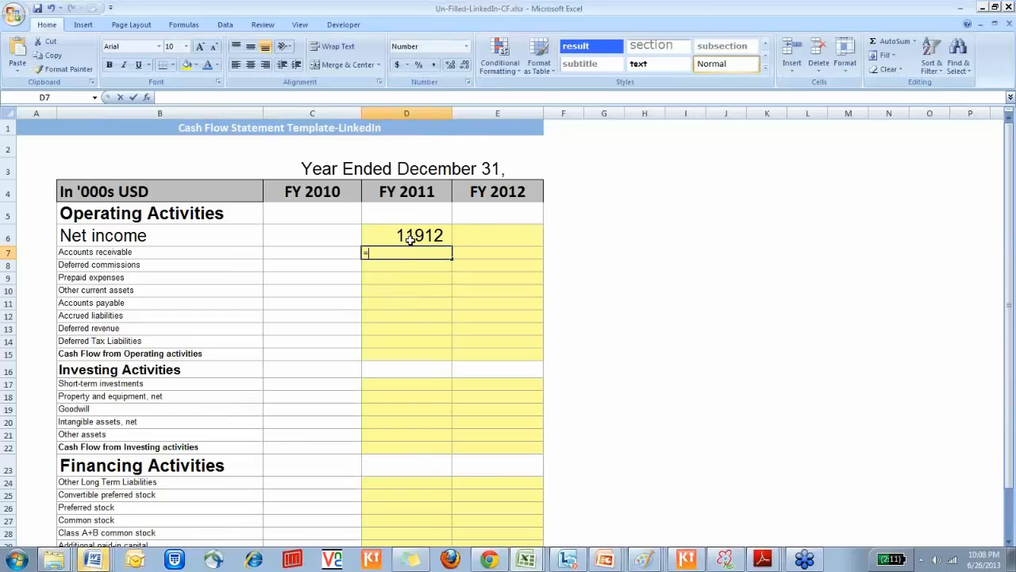
type("=-")
key("Escape")
left_click(202, 46)
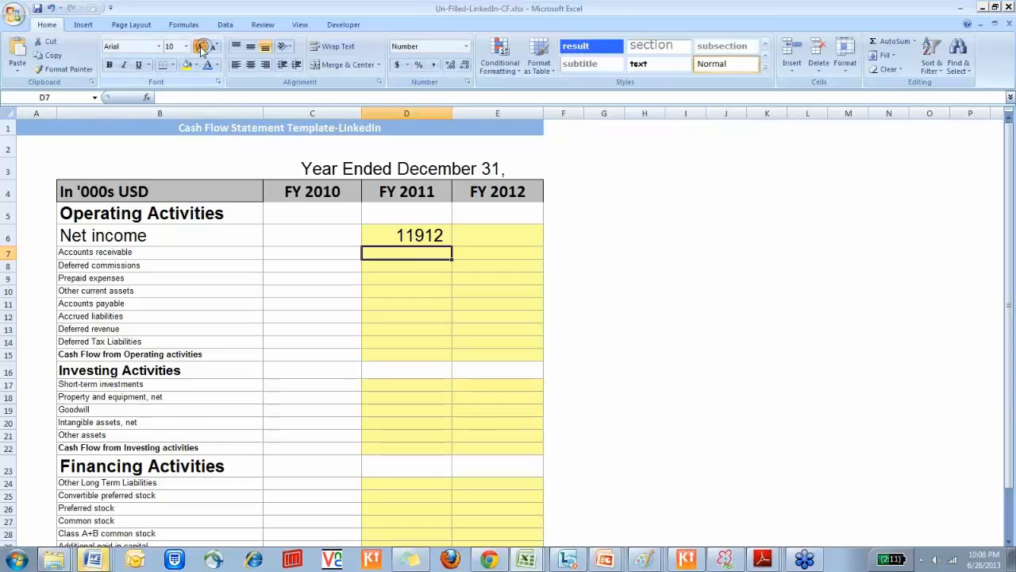
left_click(202, 46)
left_click(202, 48)
left_click(202, 47)
left_click(201, 47)
Enter the FY 2011 accounts receivable change in D7 as =-('Balance Sheet'!D9-'Balance Sheet'!C9)
type("=-")
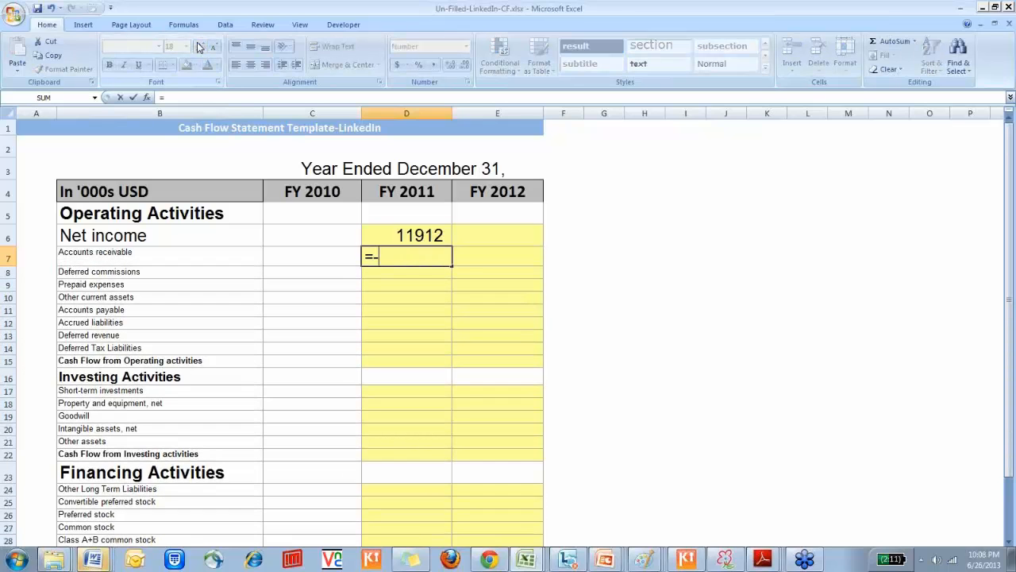
type("(")
key("ctrl")
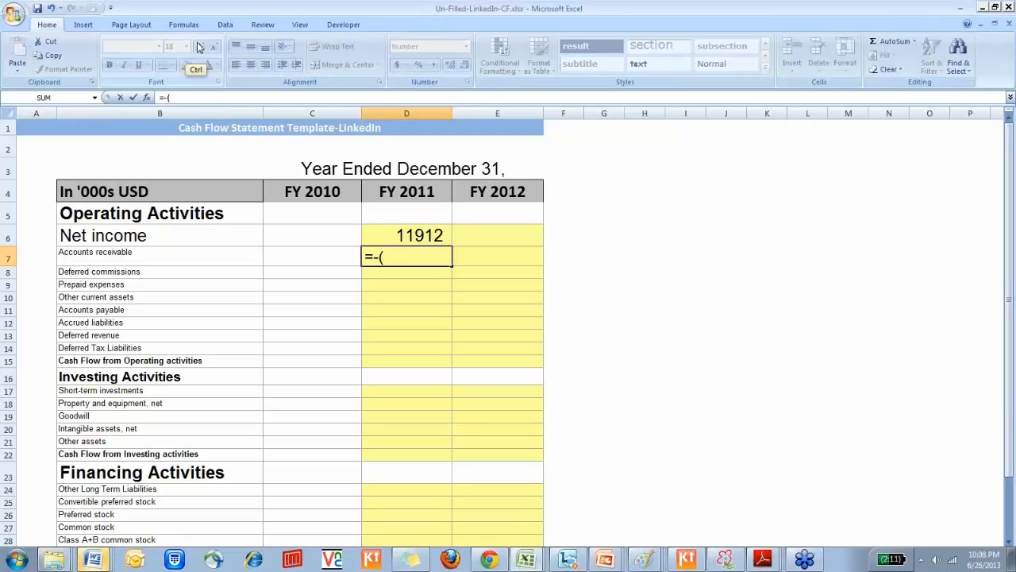
key("ctrl+Page_Up")
key("Down")
key("Down")
key("Down")
key("Down")
key("Down")
key("Down")
key("Down")
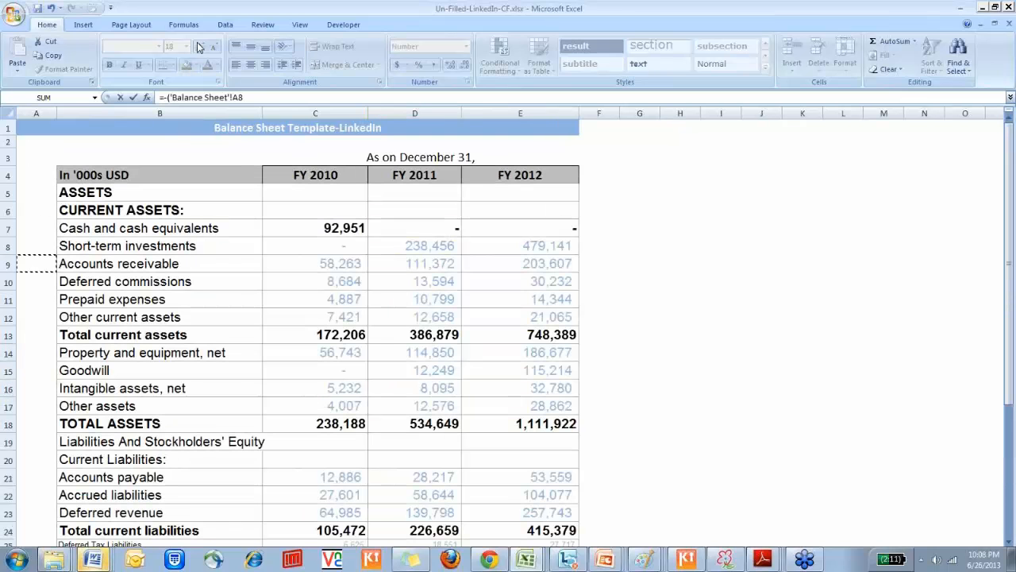
key("Right")
key("Right")
key("Right")
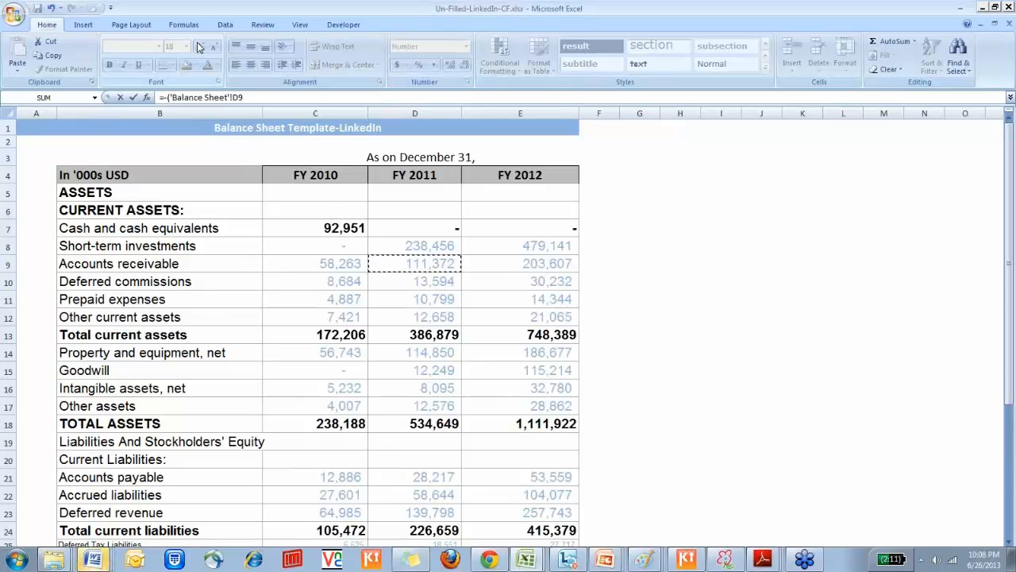
type("-")
key("Down")
key("Down")
key("Down")
key("Down")
key("Down")
key("Down")
key("Down")
key("Down")
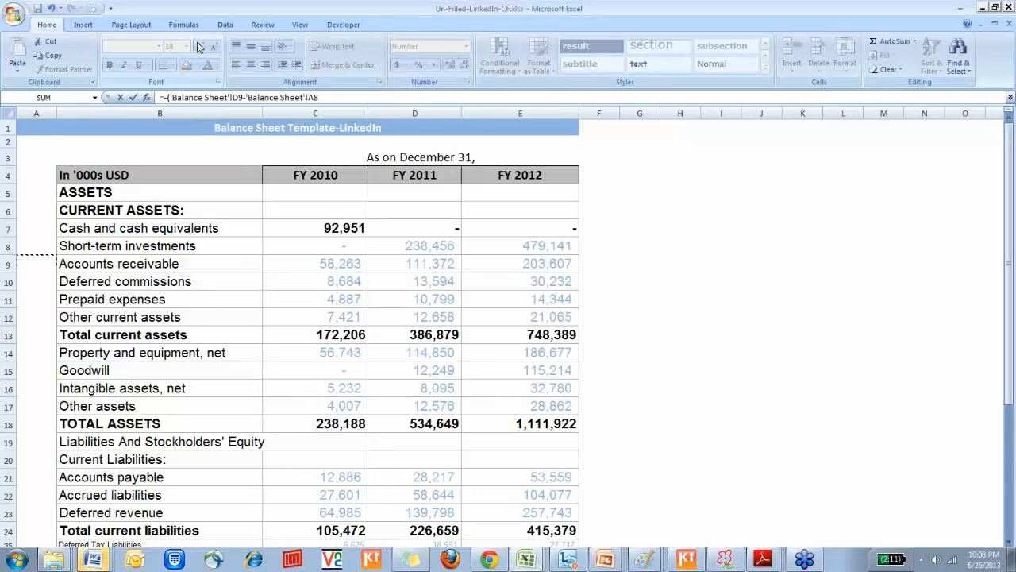
key("Right")
key("Right")
type(")")
left_click_drag(321, 97, 277, 97)
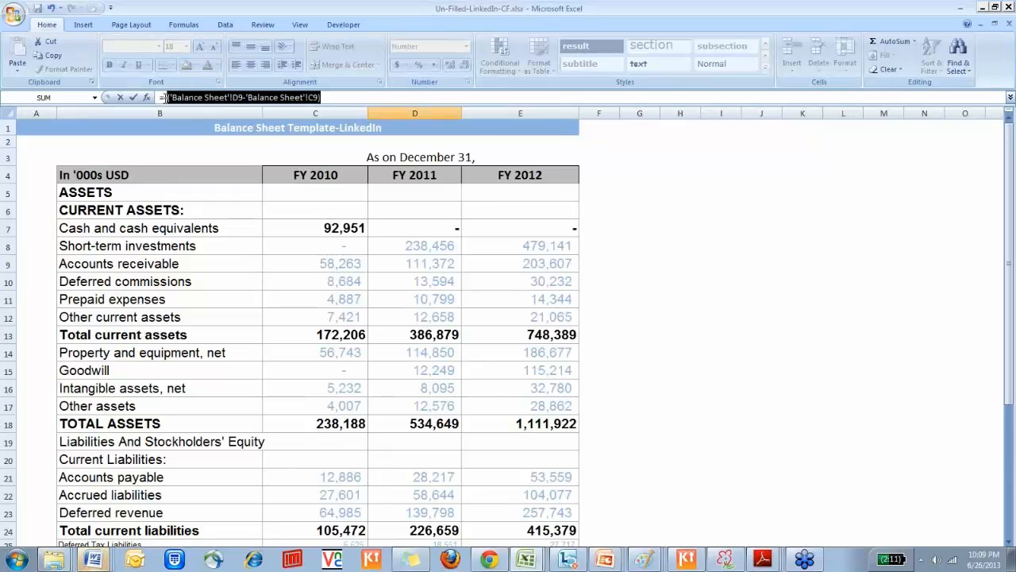
key("Return")
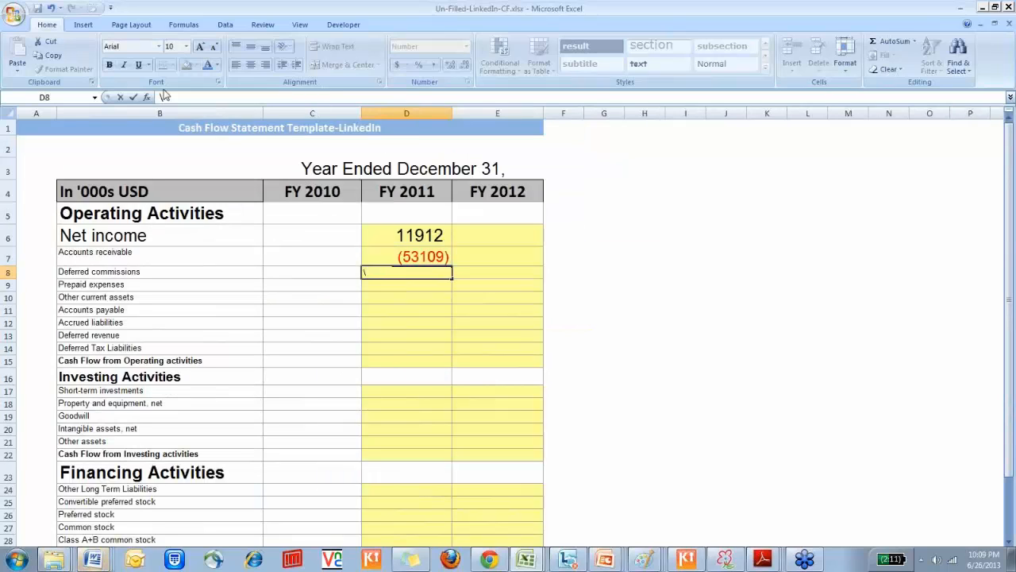
Discard the stray entry in D8 and check the accounts receivable formula in D7
key("BackSpace")
key("Up")
key("F2")
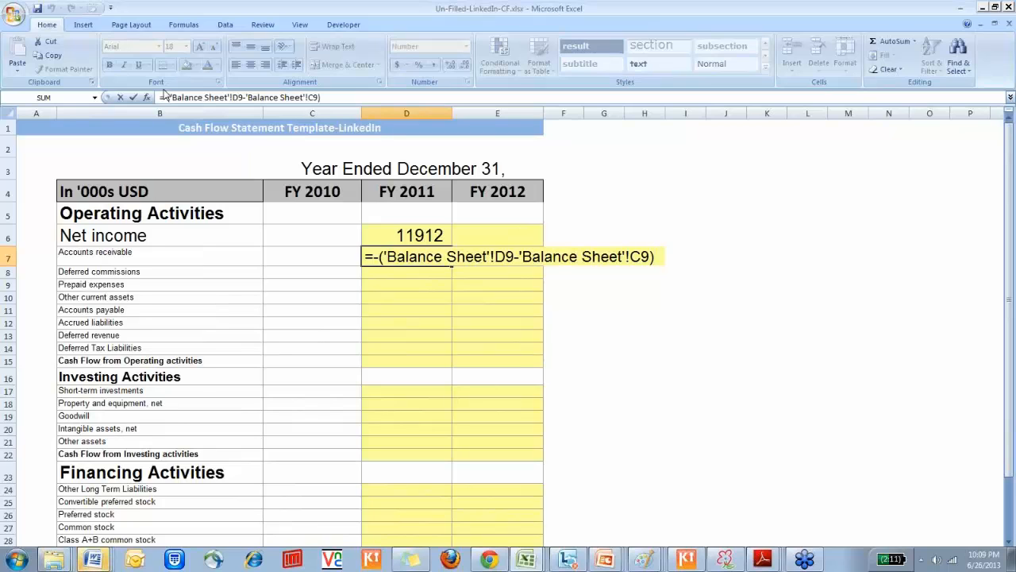
key("ctrl+Return")
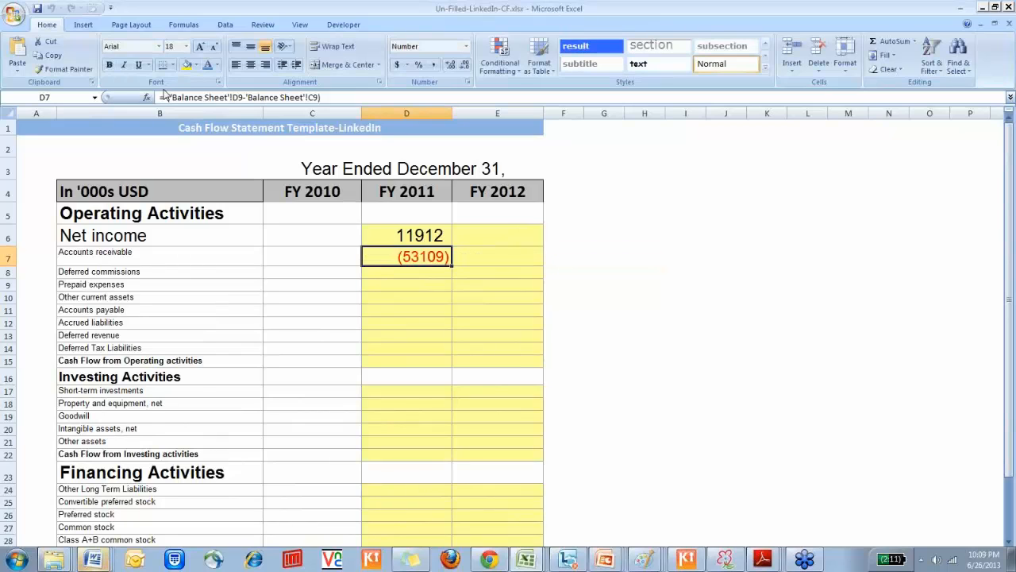
Review the cash flow line items from deferred commissions through other current assets, ending on the accounts receivable formula in D7
key("Left")
key("Left")
key("Down")
key("Down")
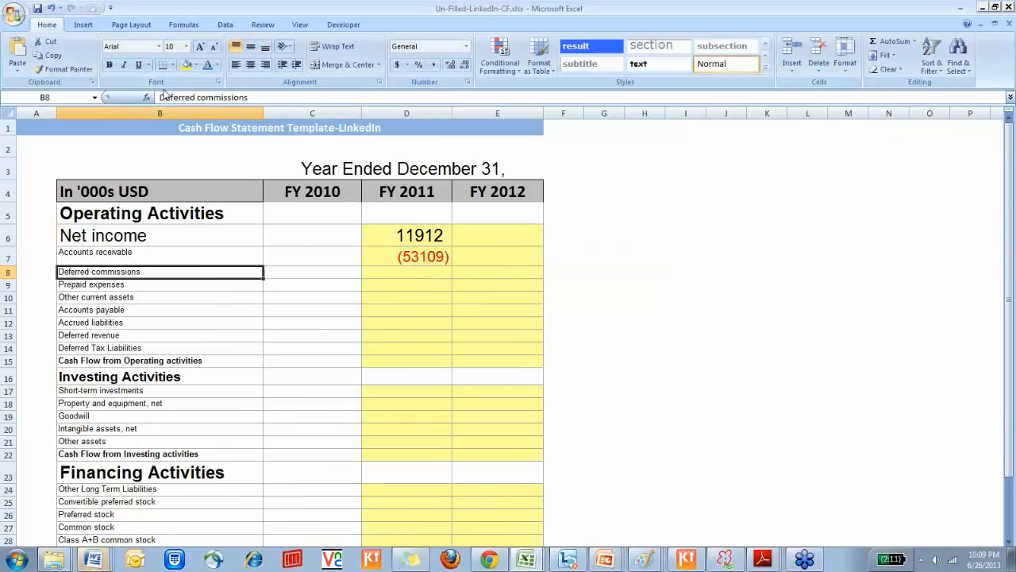
key("Down")
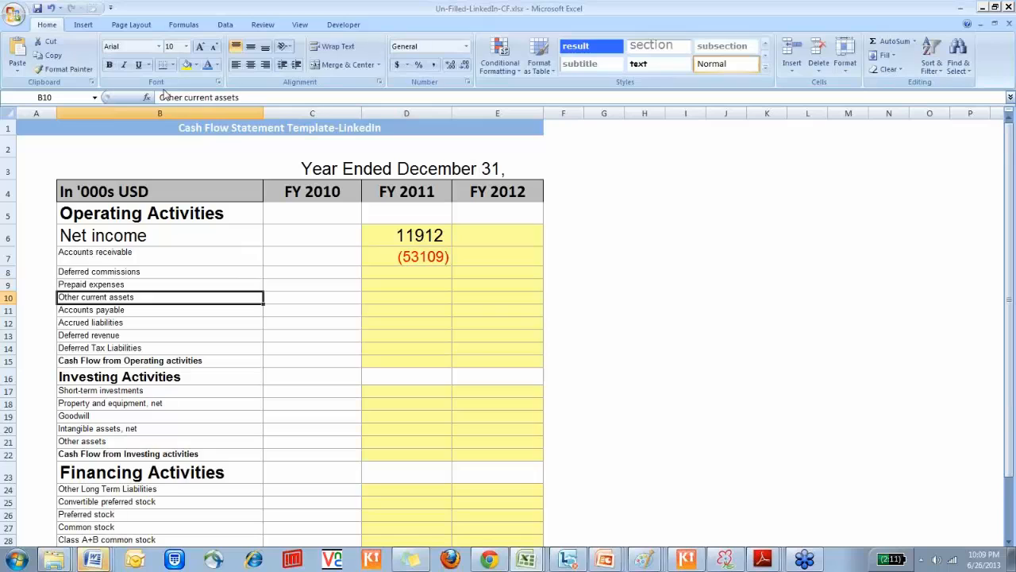
key("Up")
key("Up")
key("Up")
key("Right")
key("Right")
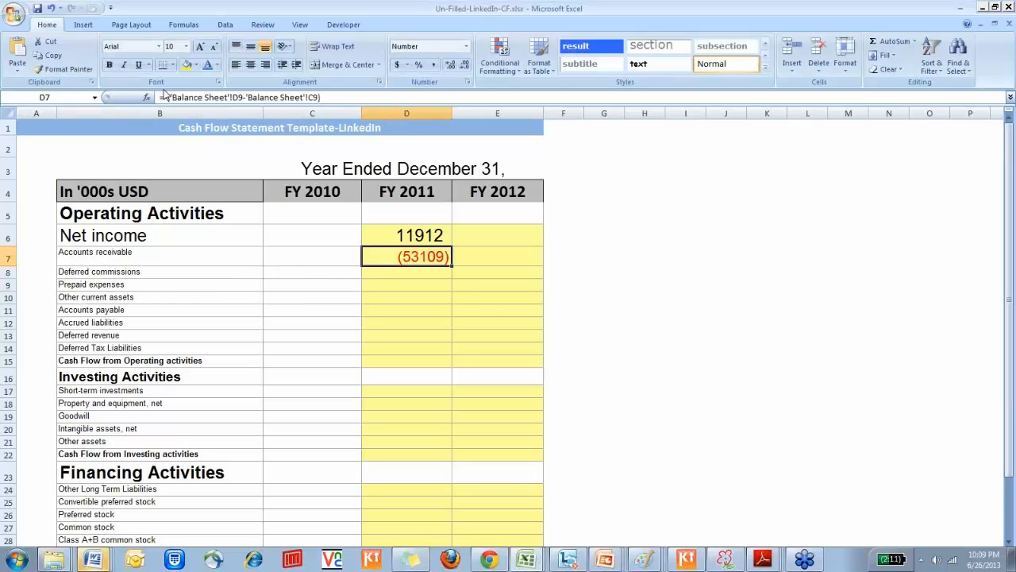
Examine the order of the balance sheet's current asset rows from accounts receivable to other current assets, B9:B12
key("ctrl+Page_Up")
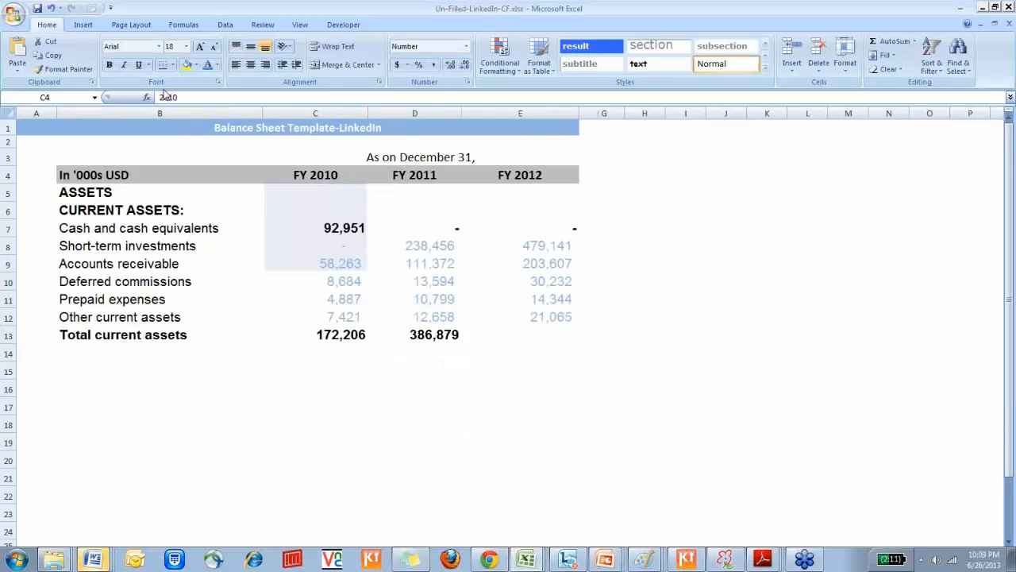
key("Down")
key("Down")
key("Down")
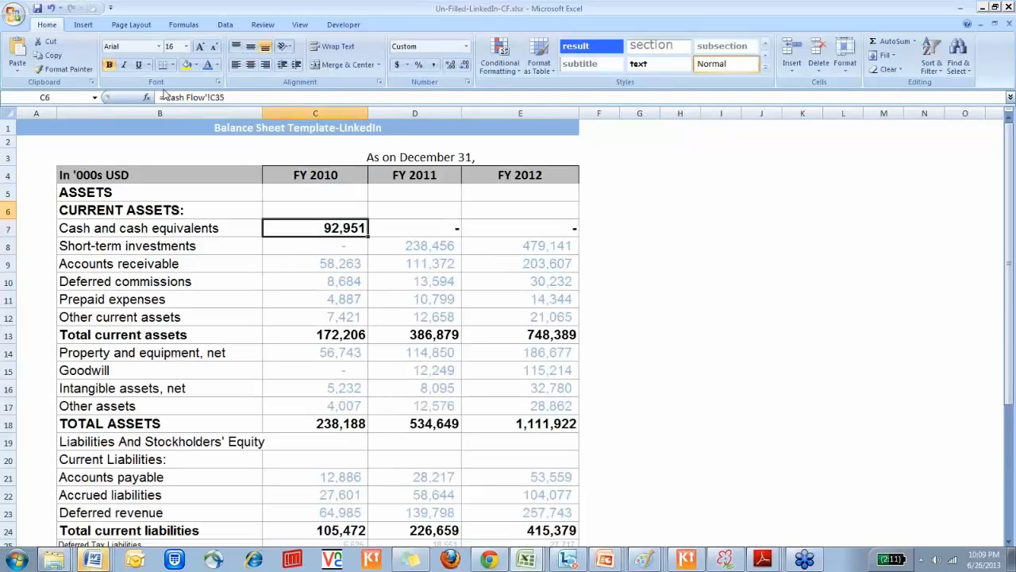
key("Left")
key("Down")
key("Down")
key("shift+Down")
key("shift+Down")
key("shift+Down")
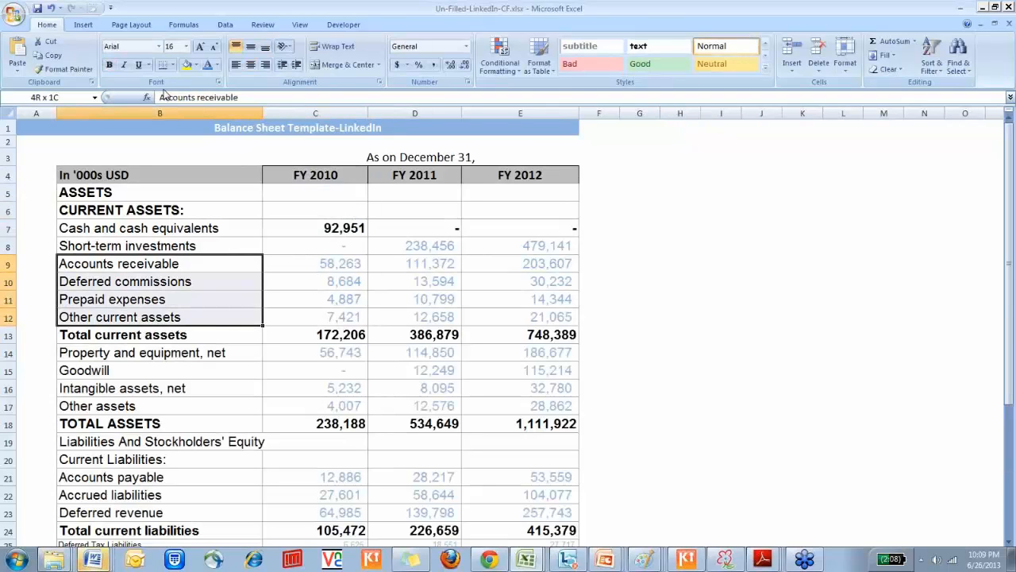
Copy the accounts receivable formula in D7 of the cash flow sheet down through other current assets in D10
key("ctrl+Page_Down")
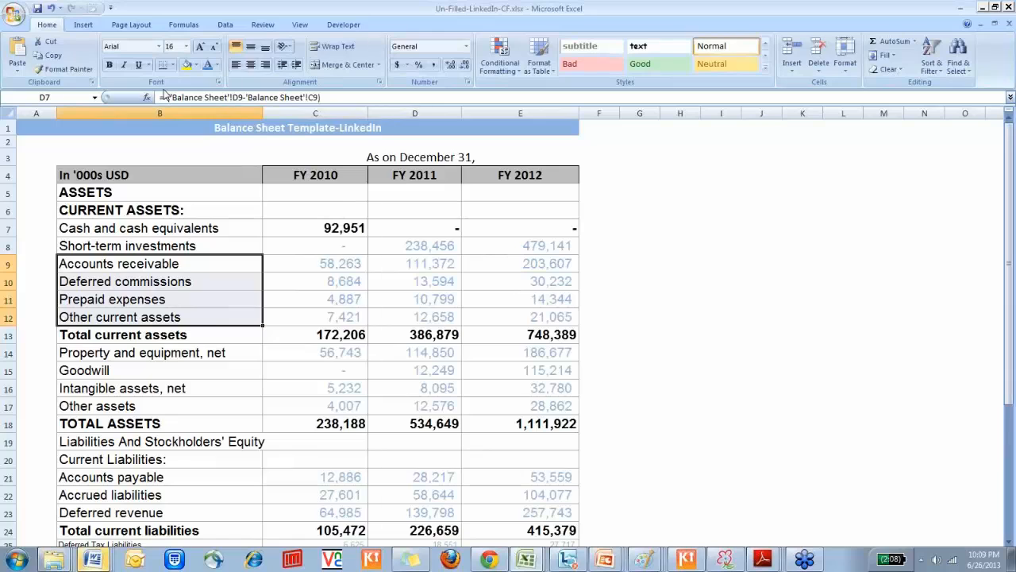
key("ctrl+c")
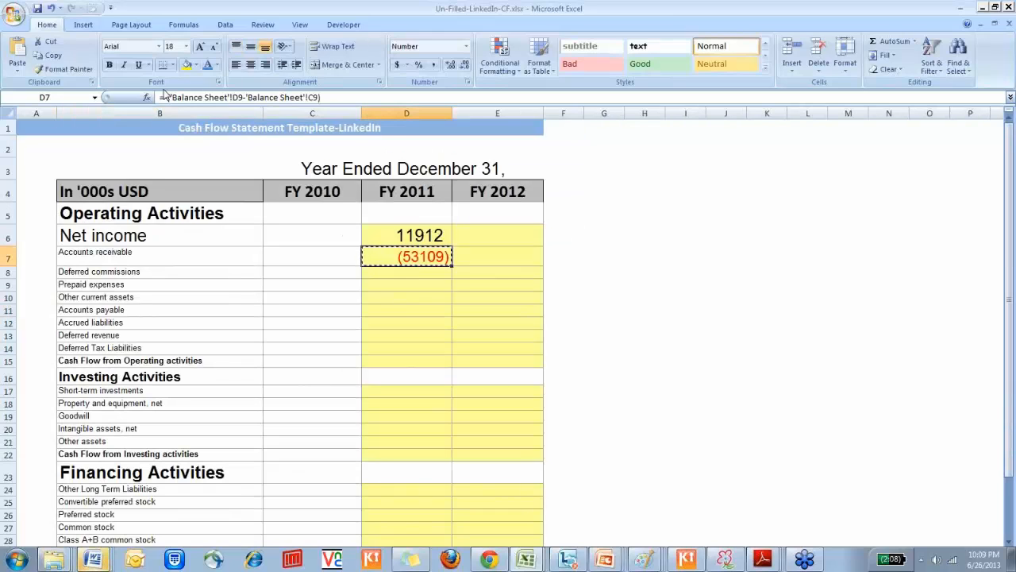
key("shift+Down")
key("shift+Down")
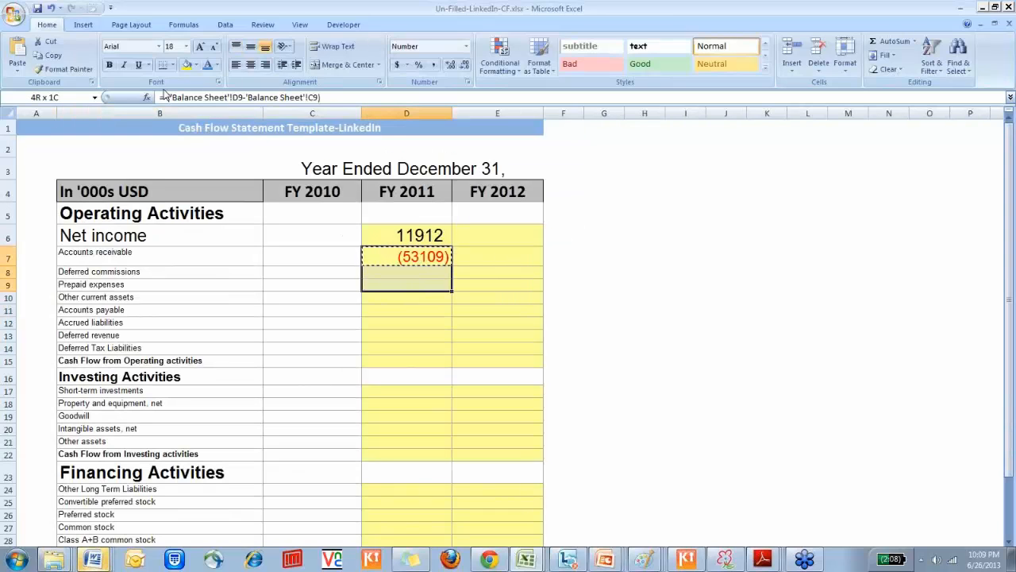
key("shift+Down")
key("ctrl+v")
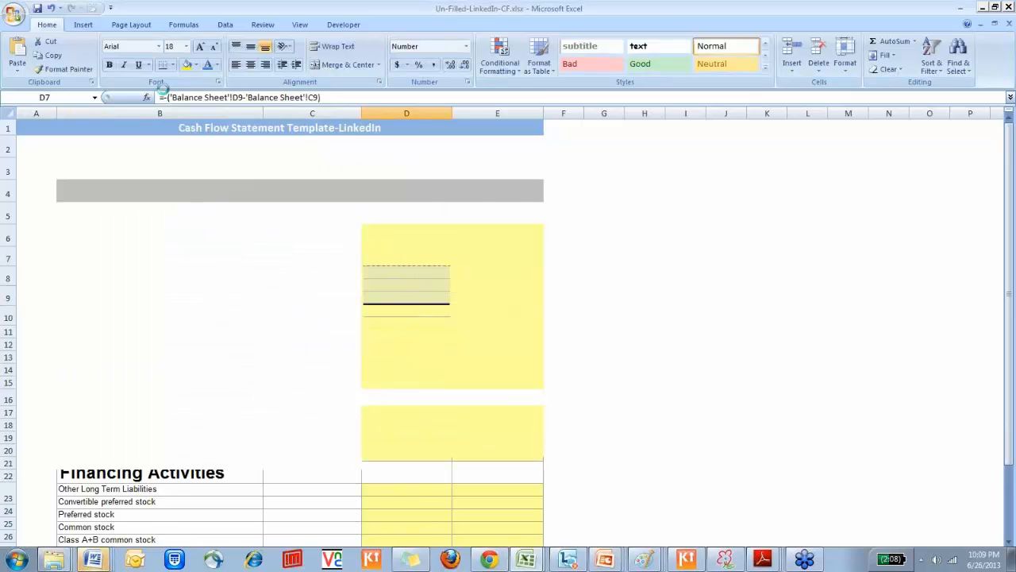
Check the other current assets formula in D10 and trace it to its source cells on the balance sheet
key("Down")
key("Down")
key("Down")
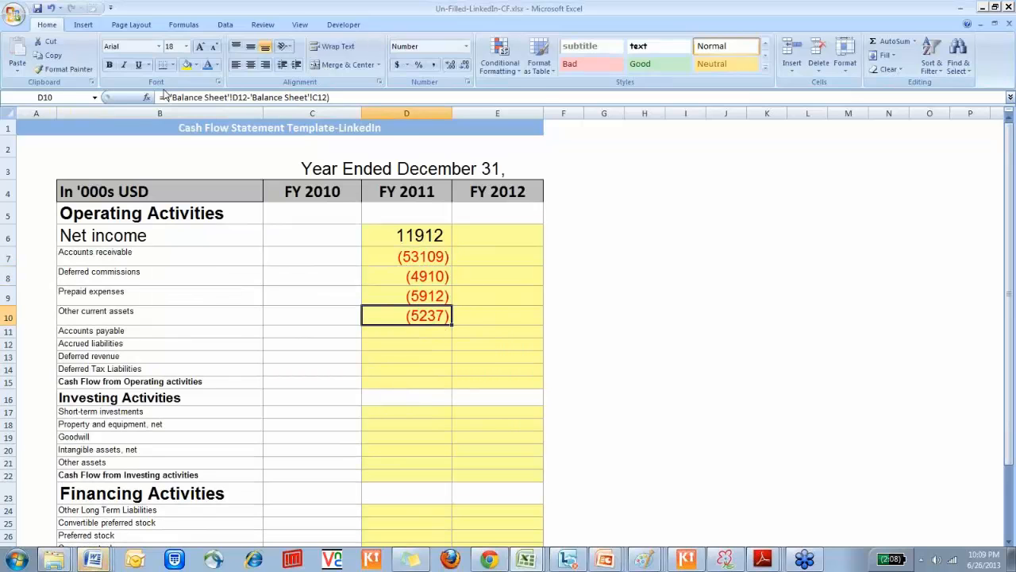
key("F2")
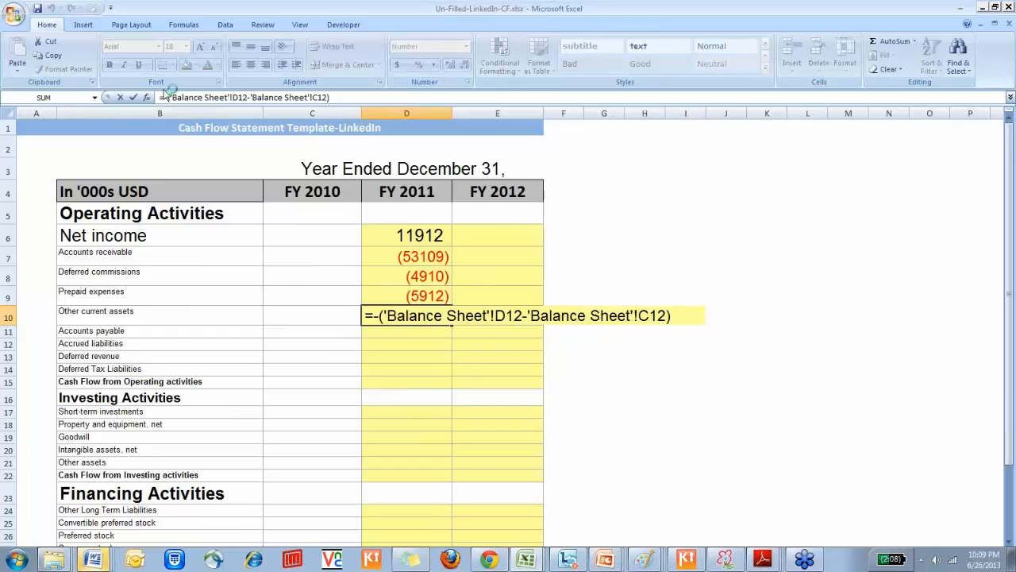
key("Escape")
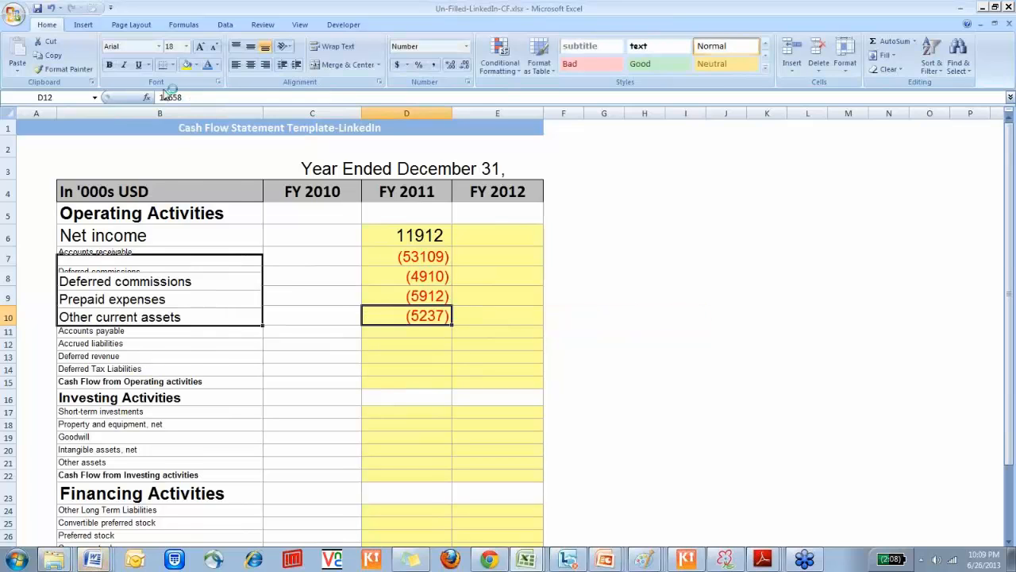
key("ctrl+bracketleft")
key("Tab")
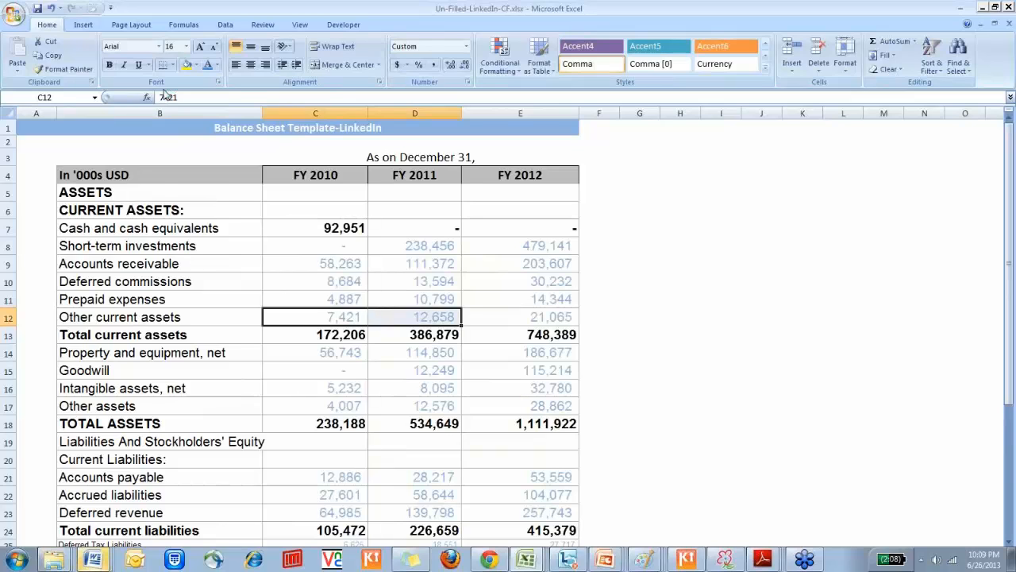
key("ctrl+Page_Down")
Enlarge the font of the FY 2011 accounts payable cell D11 to size 18
key("Down")
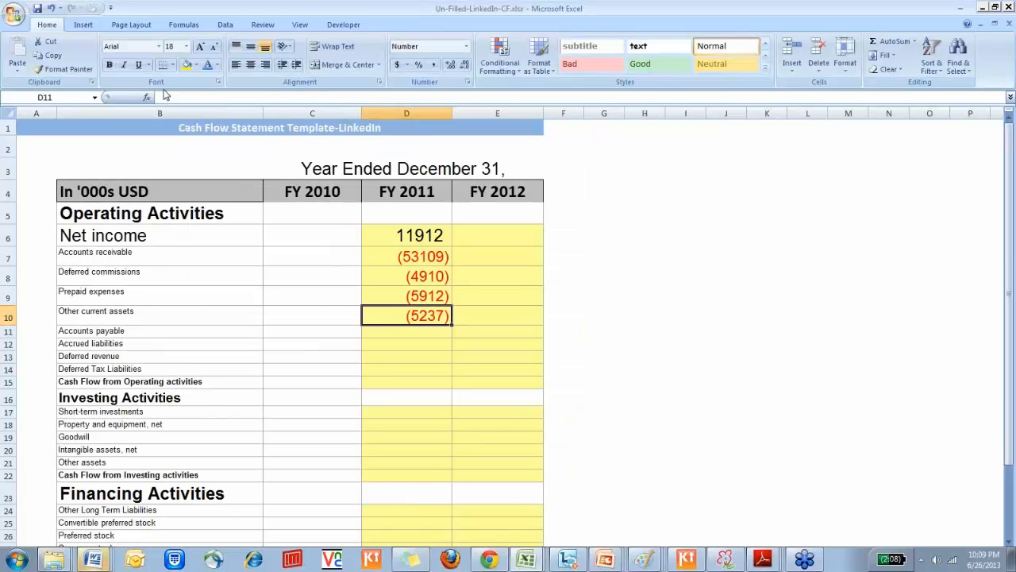
key("Left")
key("Right")
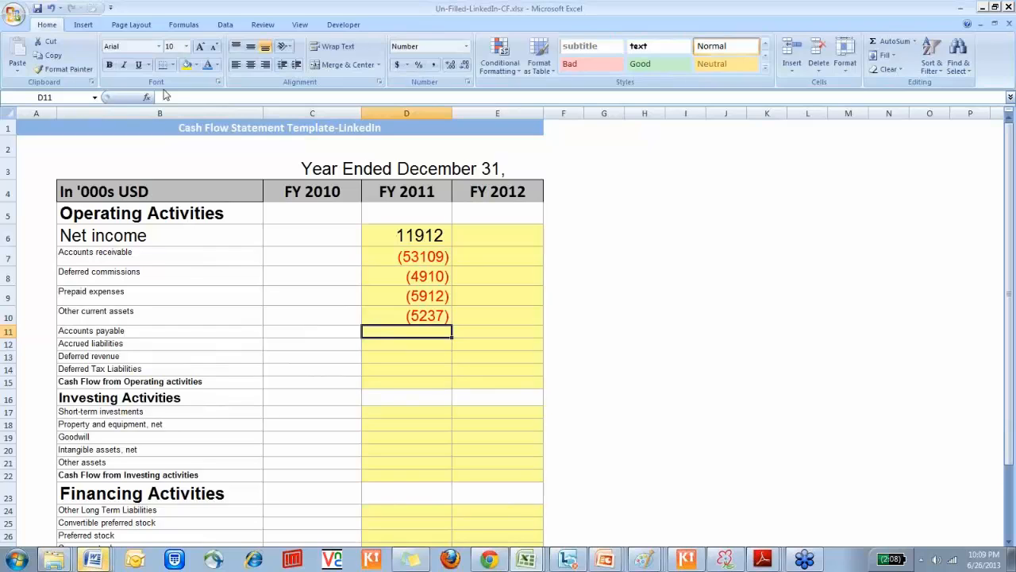
left_click(201, 46)
left_click(201, 47)
left_click(201, 47)
left_click(201, 47)
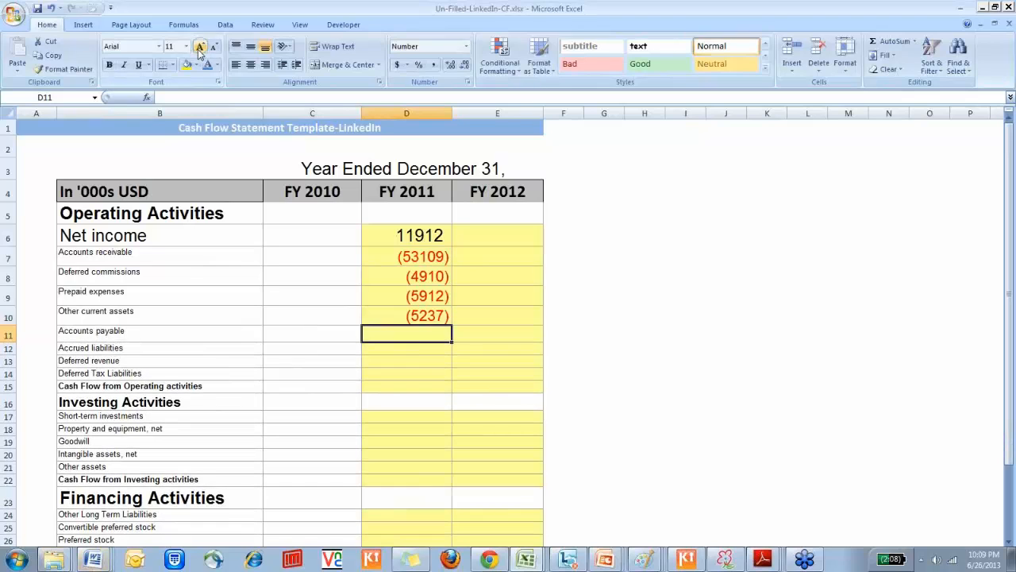
left_click(201, 47)
Enter the FY 2011 accounts payable change in D11 as ='Balance Sheet'!D21-'Balance Sheet'!C21 and check the formula
type("=")
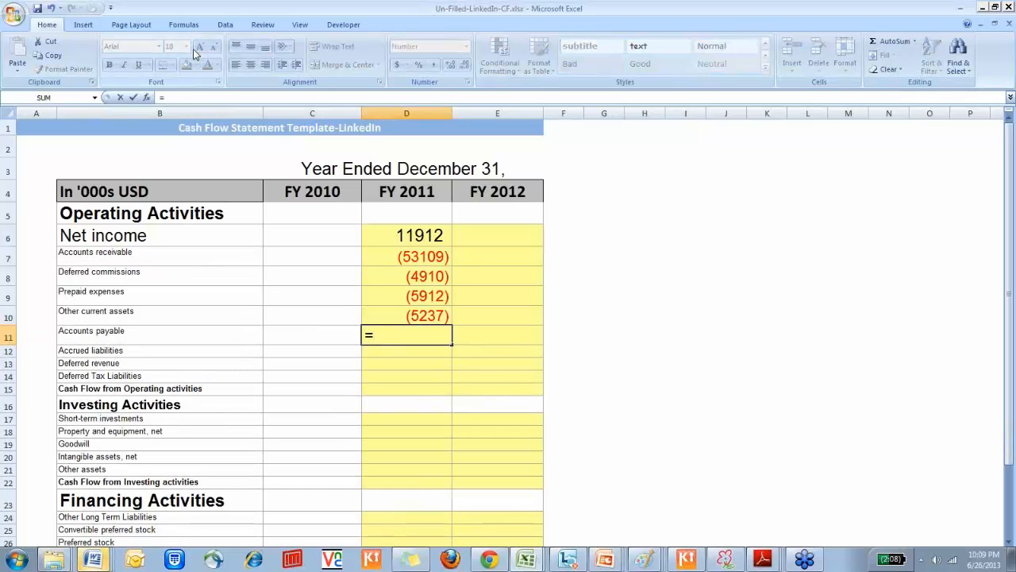
key("ctrl+Page_Up")
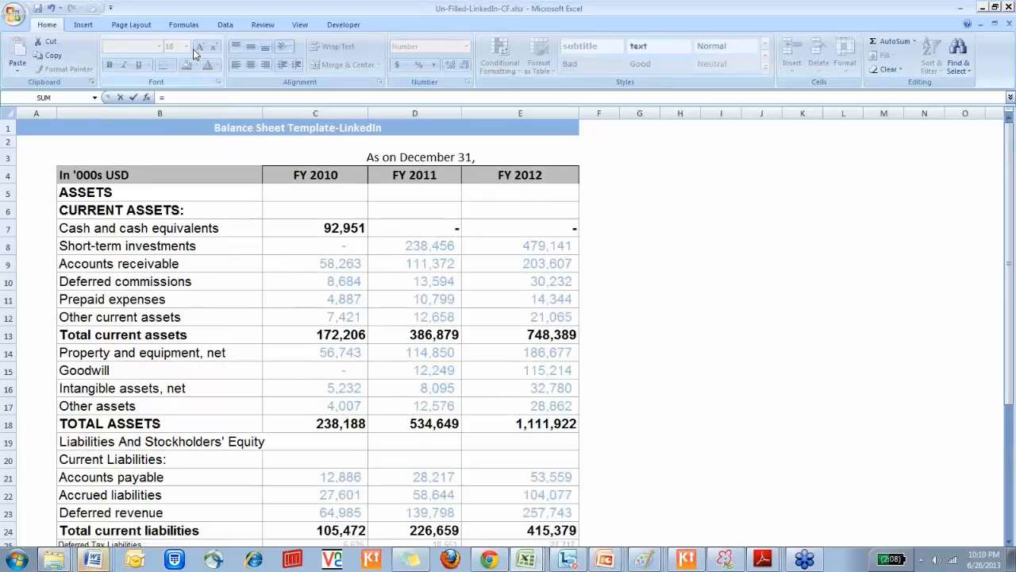
key("Down")
key("Down")
key("Down")
key("Down")
key("Down")
key("Down")
key("Down")
key("Down")
key("Down")
key("Down")
key("Down")
key("Down")
key("Down")
key("Down")
key("Down")
key("Down")
key("Down")
key("Down")
key("Down")
key("Down")
key("Down")
key("Right")
key("Right")
key("Right")
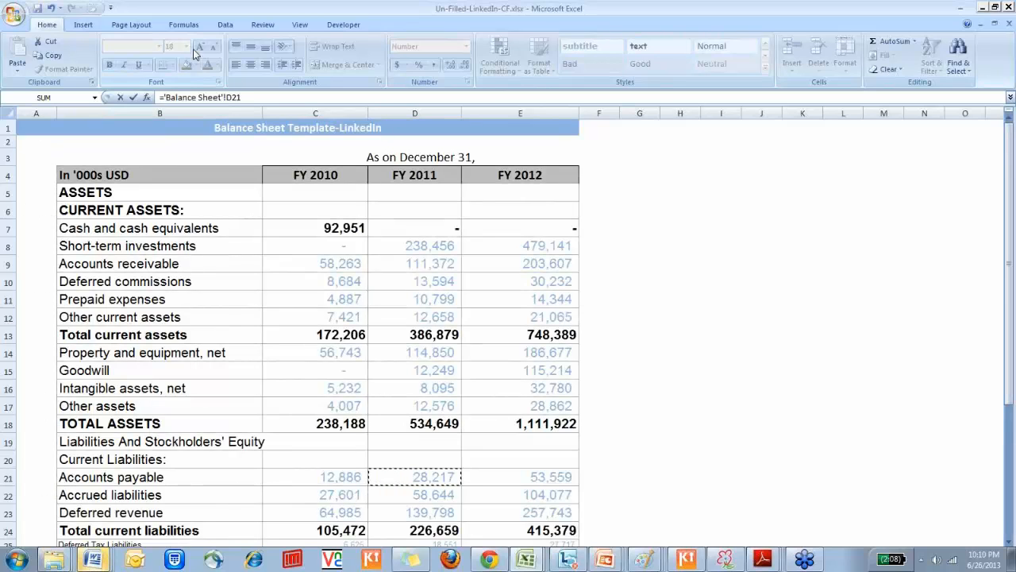
type("-")
key("Down")
key("Down")
key("Down")
key("Down")
key("Down")
key("Down")
key("Down")
key("Down")
key("Down")
key("Down")
key("Down")
key("Down")
key("Down")
key("Down")
key("Down")
key("Down")
key("Down")
key("Down")
key("Down")
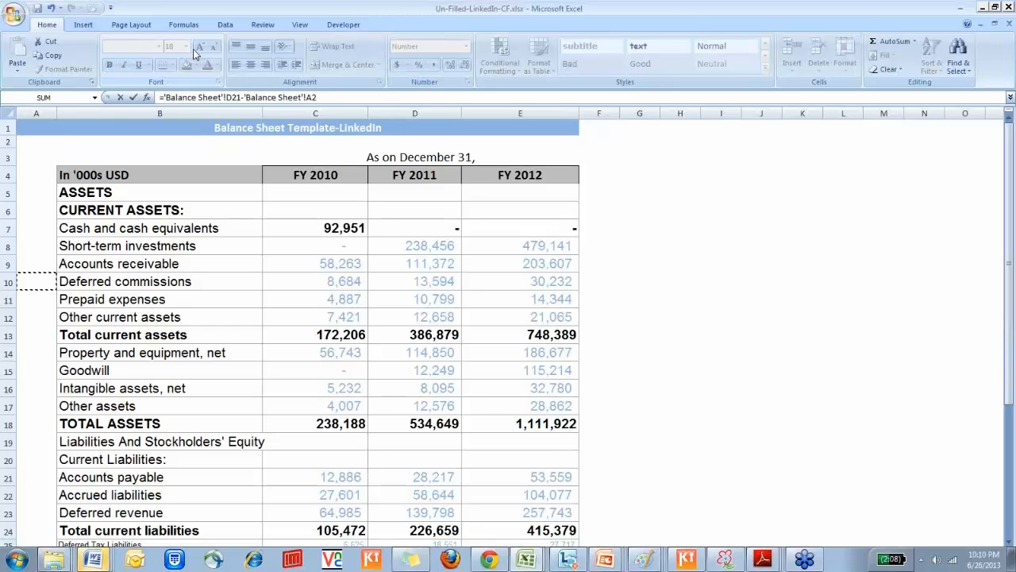
key("Right")
key("Right")
key("Return")
key("Up")
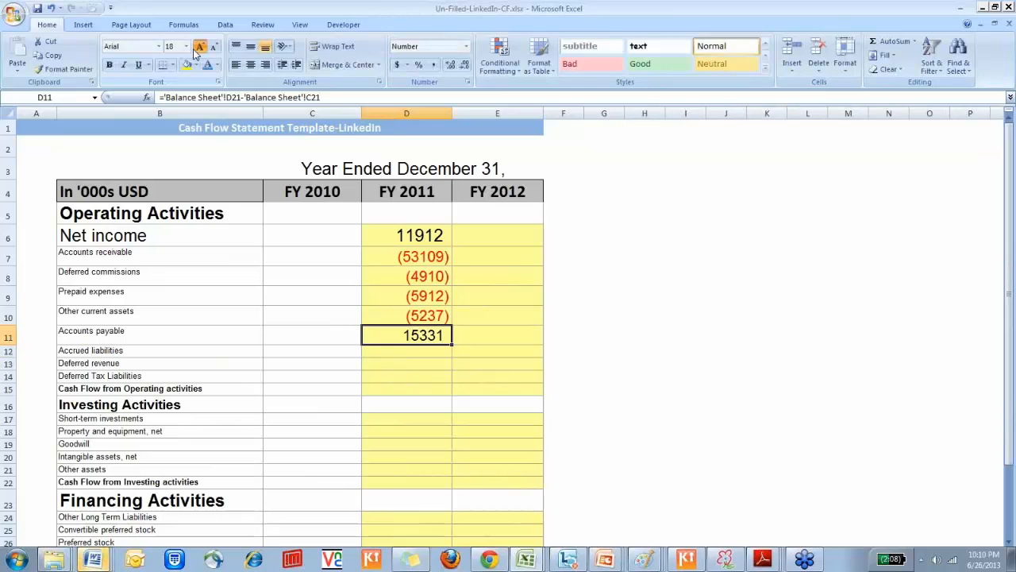
key("F2")
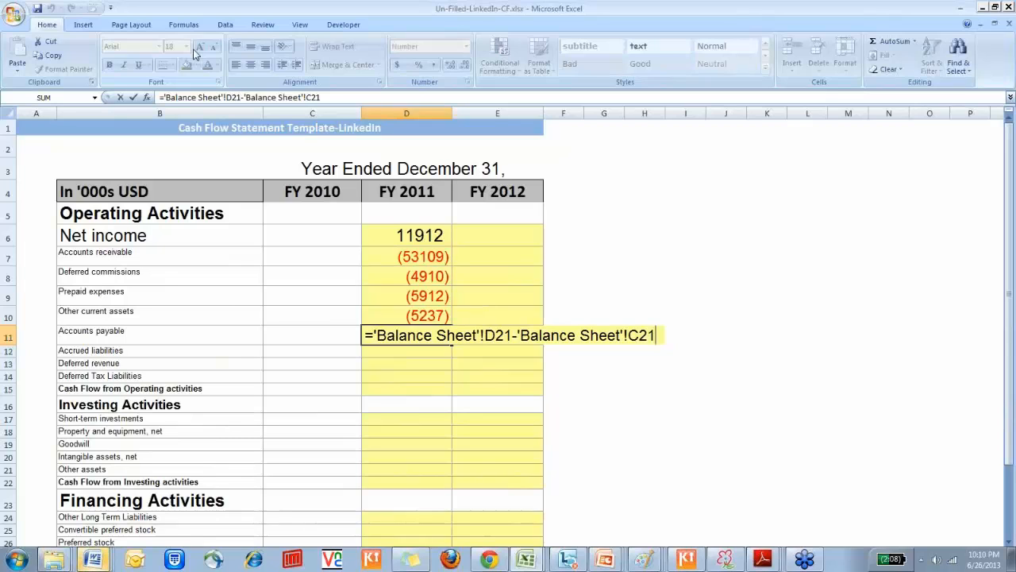
Copy the FY 2011 accounts payable formula in D11 down through deferred tax liabilities in D14
key("Return")
key("Left")
key("Left")
key("Right")
key("Right")
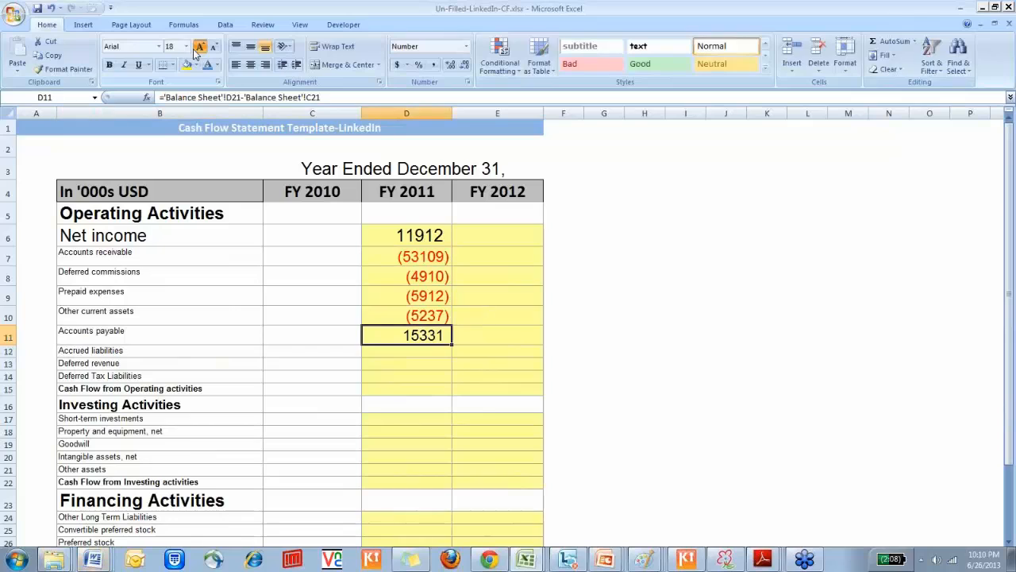
key("ctrl+c")
key("shift+Down")
key("shift+Down")
key("shift+Down")
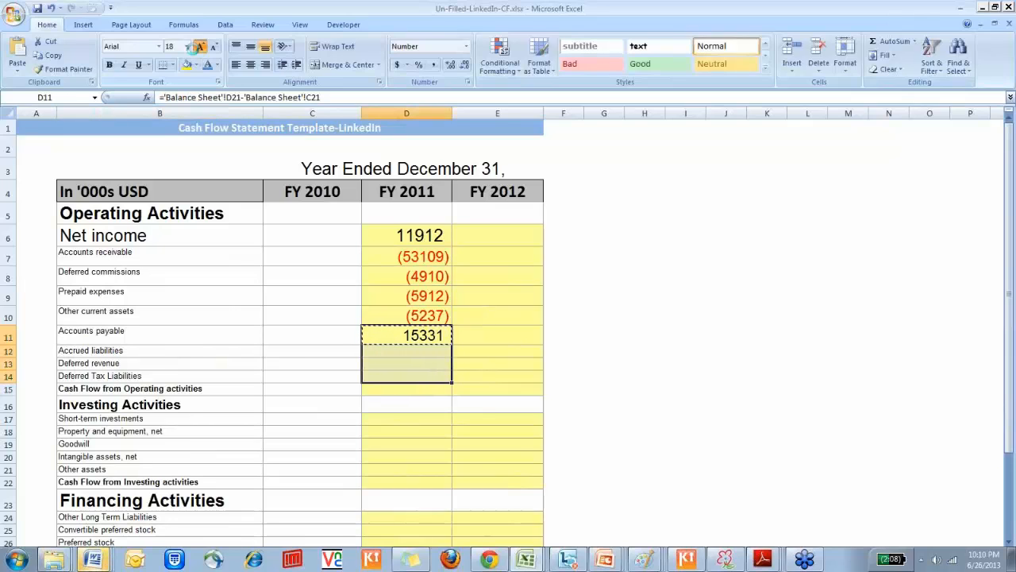
key("ctrl+v")
key("Down")
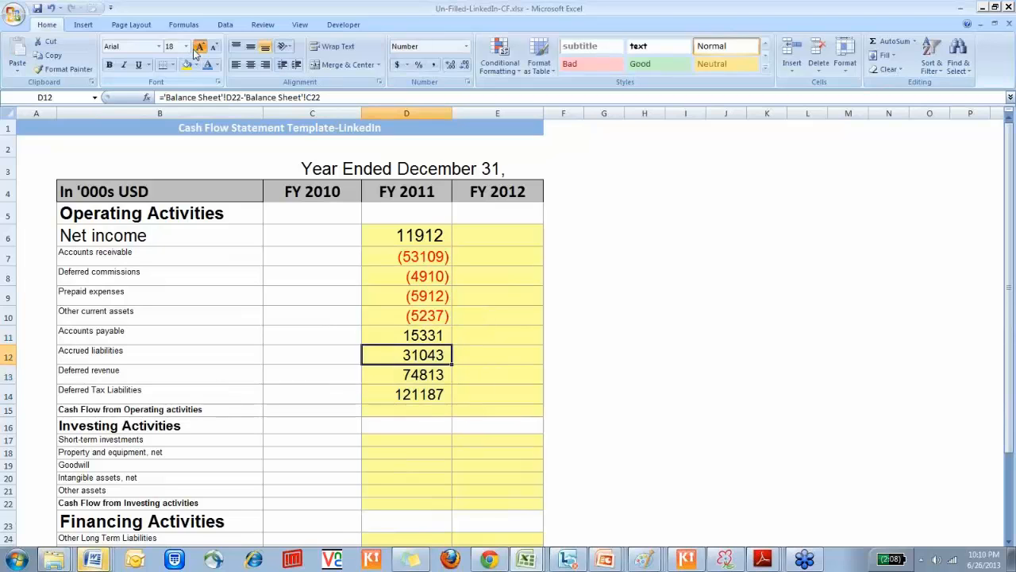
Check which balance sheet row the deferred tax liabilities formula in D14 refers to, comparing total current liabilities with the rows below
key("Down")
key("Down")
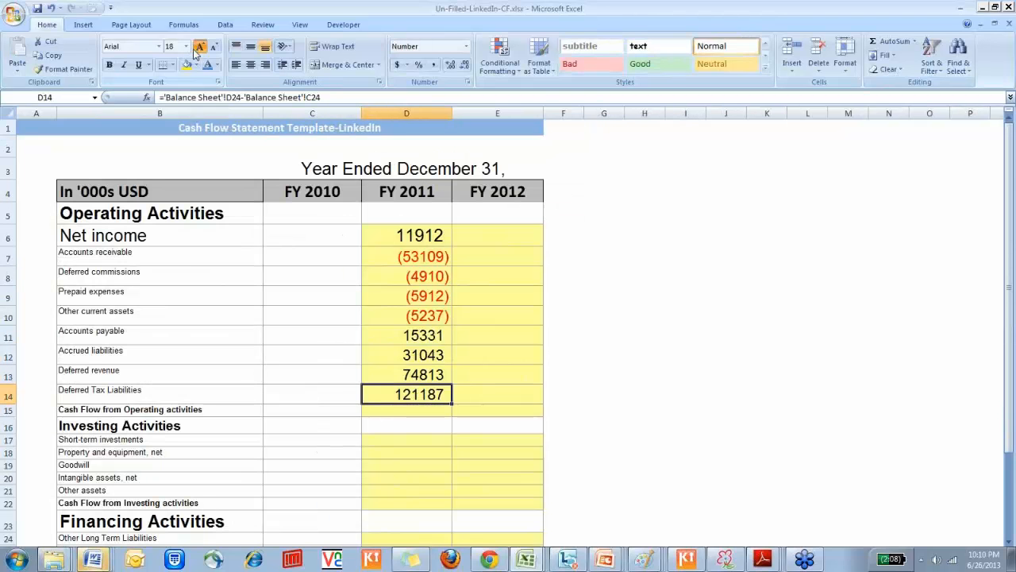
key("ctrl+Page_Up")
key("shift+Left")
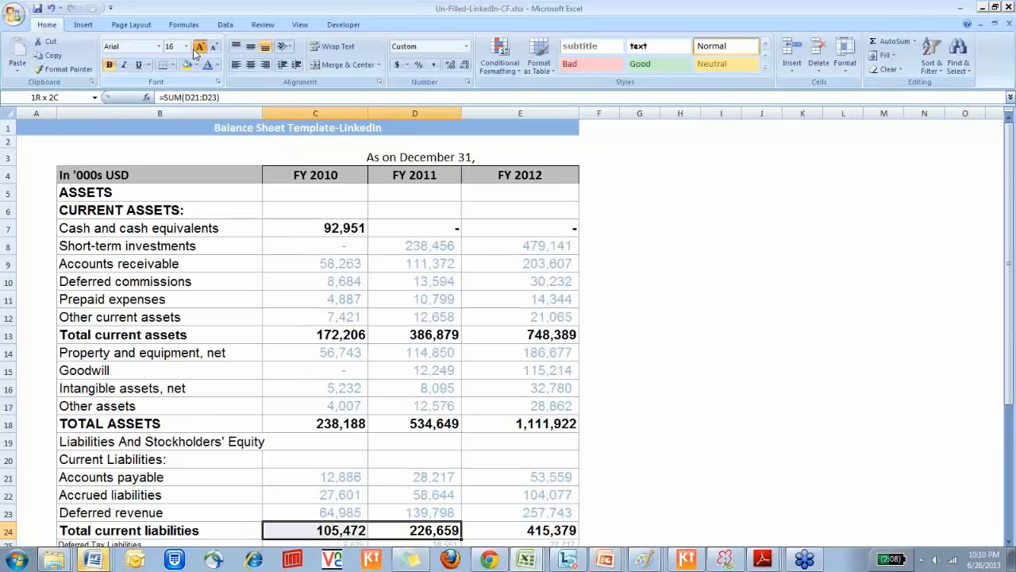
key("Down")
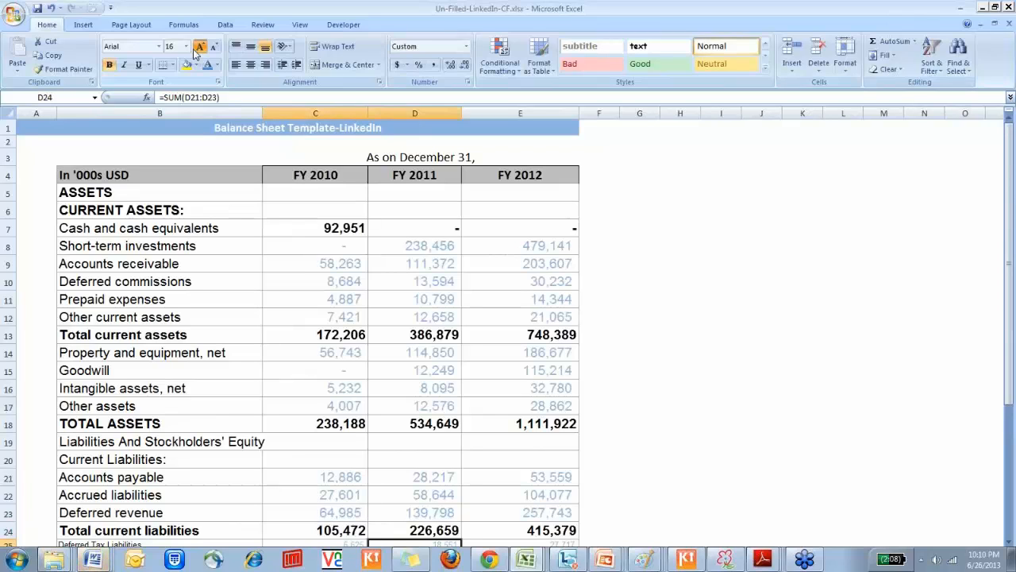
key("Down")
key("Up")
key("Up")
key("shift+Left")
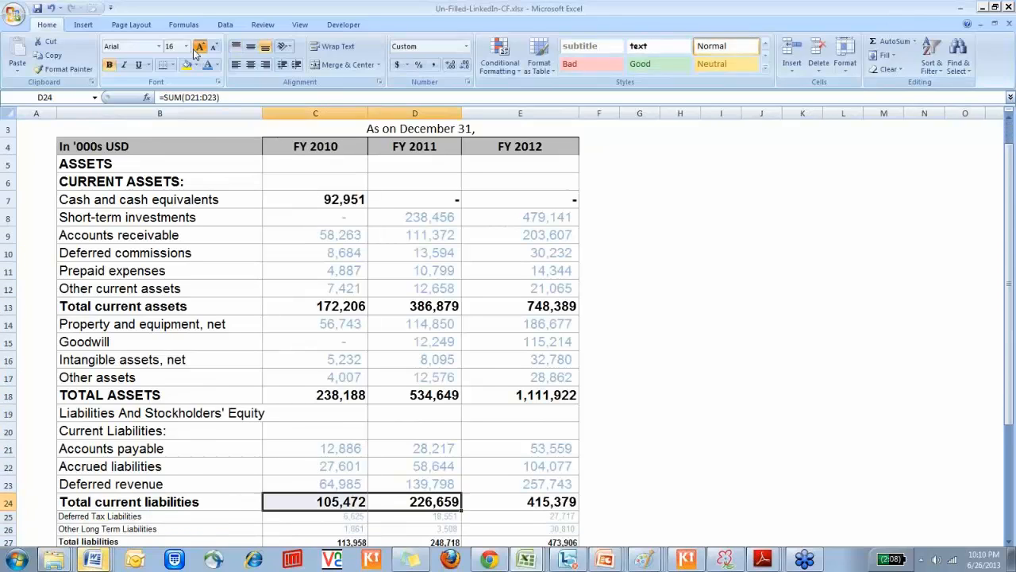
key("Down")
key("Down")
key("Up")
key("Up")
key("Left")
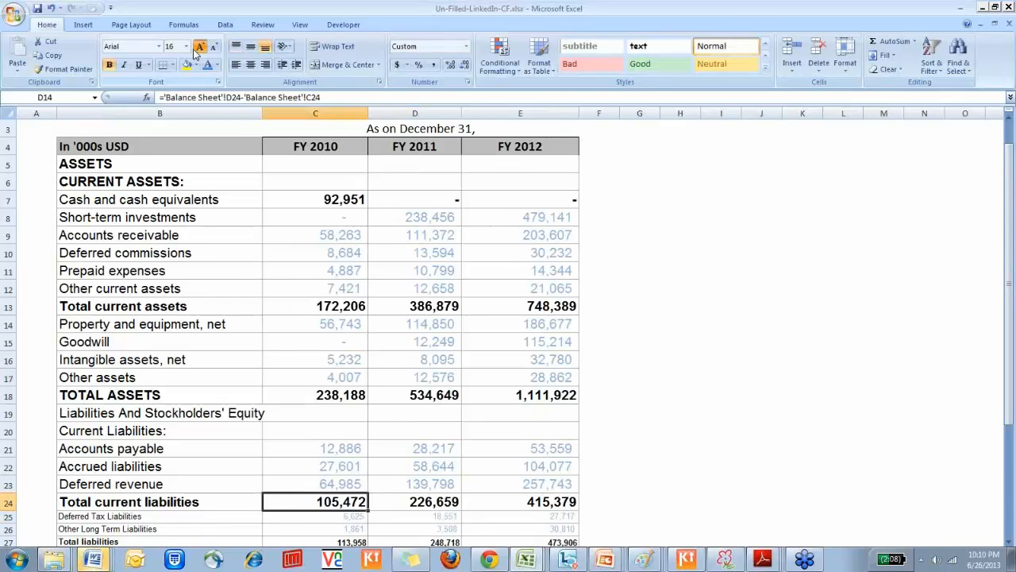
Correct the FY 2011 deferred tax liabilities formula in D14 to ='Balance Sheet'!D25-'Balance Sheet'!C25
key("Return")
key("F2")
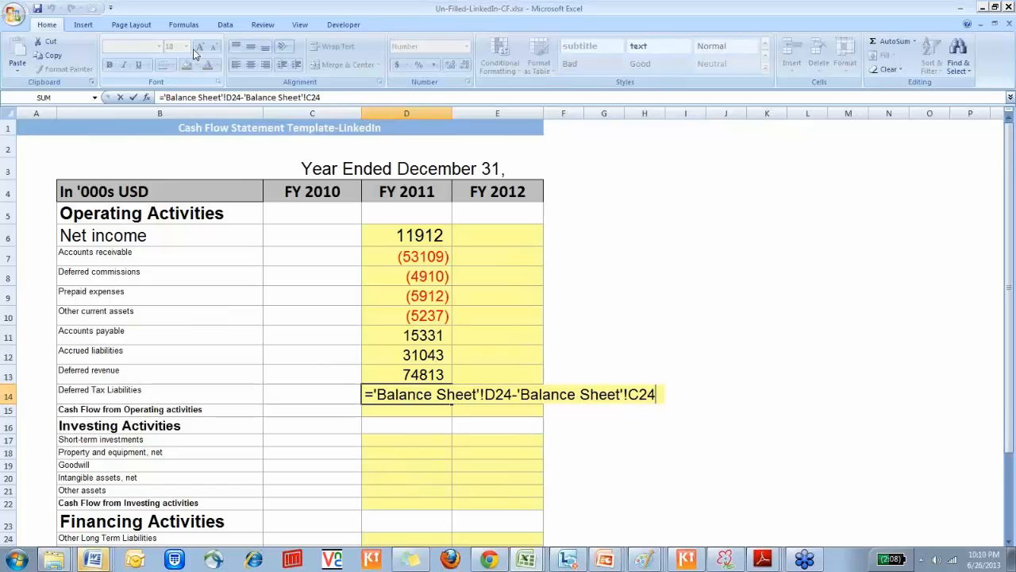
key("BackSpace")
type("5")
key("Left")
key("Left")
key("Left")
key("Left")
key("BackSpace")
type("5")
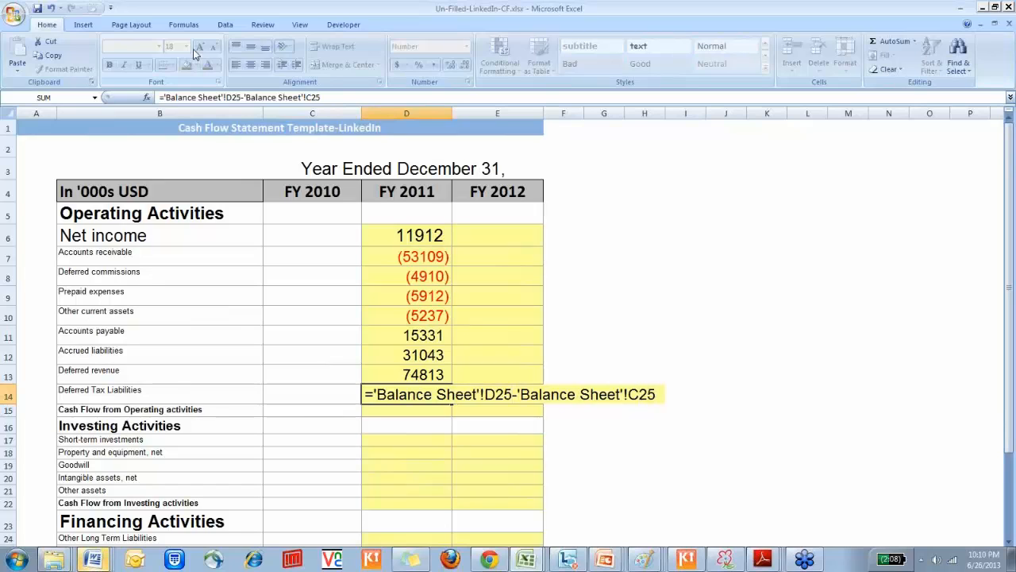
key("Return")
Trace the deferred tax liabilities formula in D14 to its source cells on the balance sheet and review the neighbouring liability rows
key("ctrl+bracketleft")
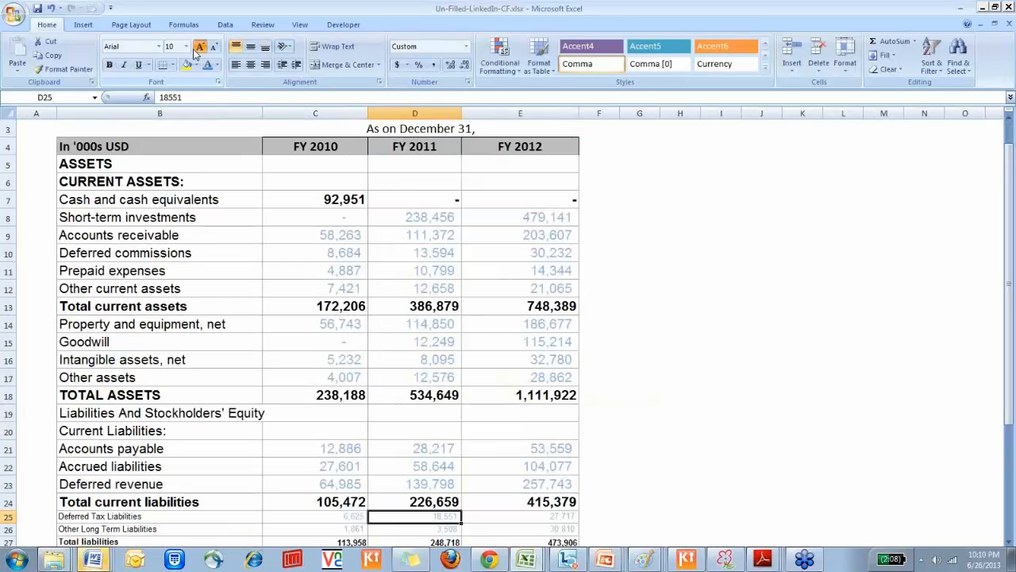
key("Left")
key("shift+Right")
key("shift+Left")
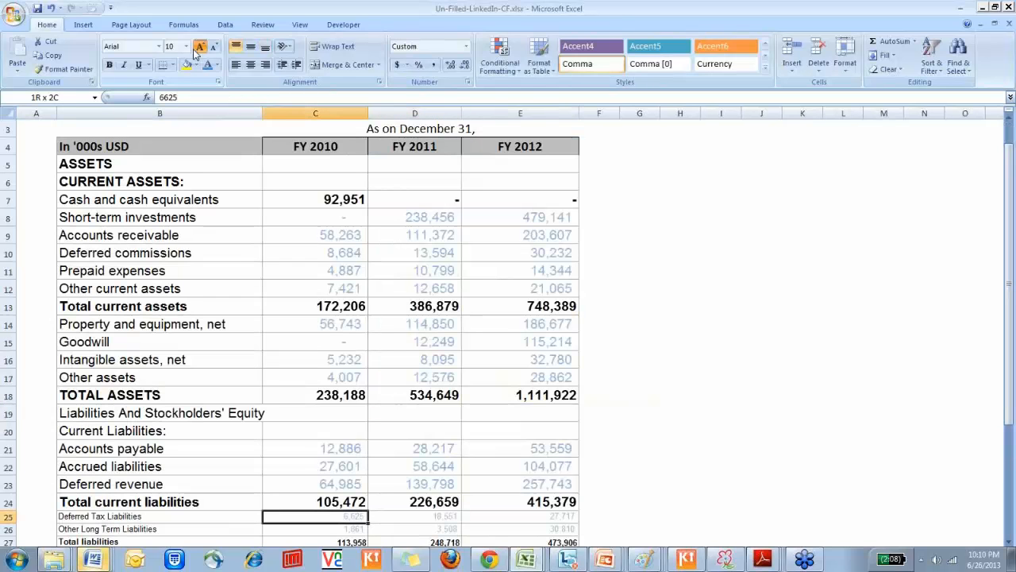
key("Up")
key("Up")
key("Up")
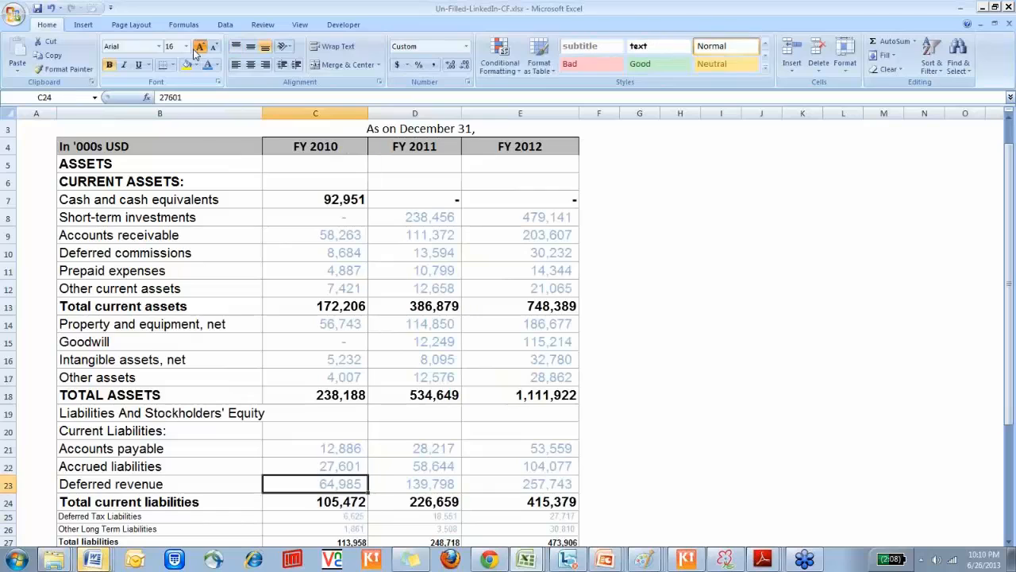
key("Down")
key("Down")
key("Up")
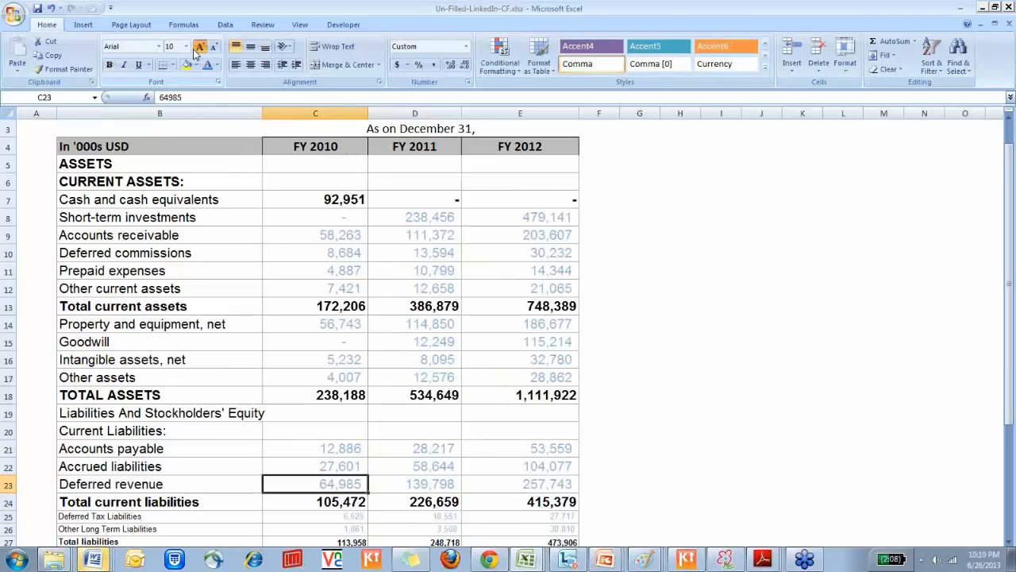
key("Right")
key("Down")
key("Down")
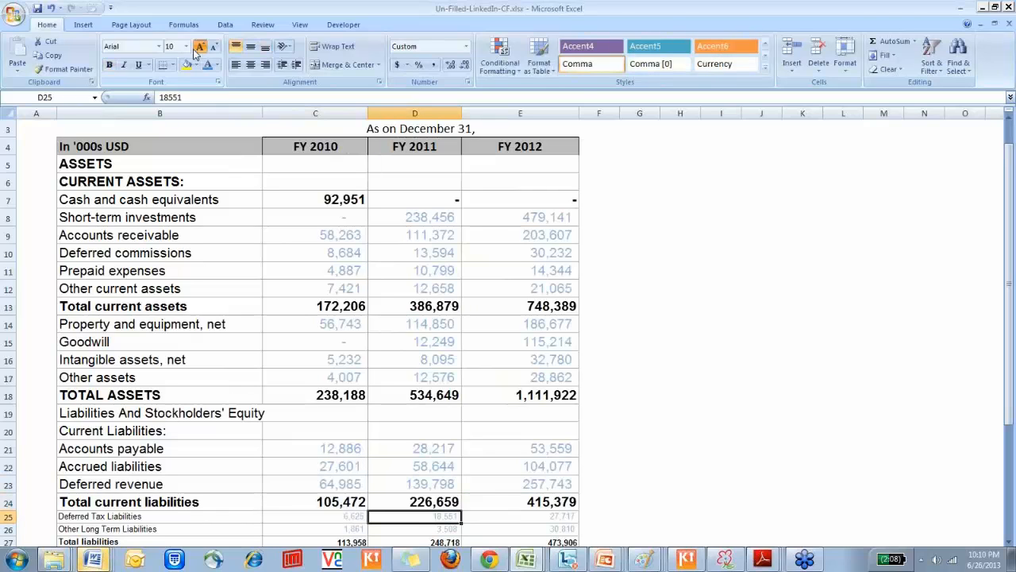
Trace the deferred revenue formula in D13 to its balance sheet source and return to the operating cash flow total cell D15
key("ctrl+Page_Down")
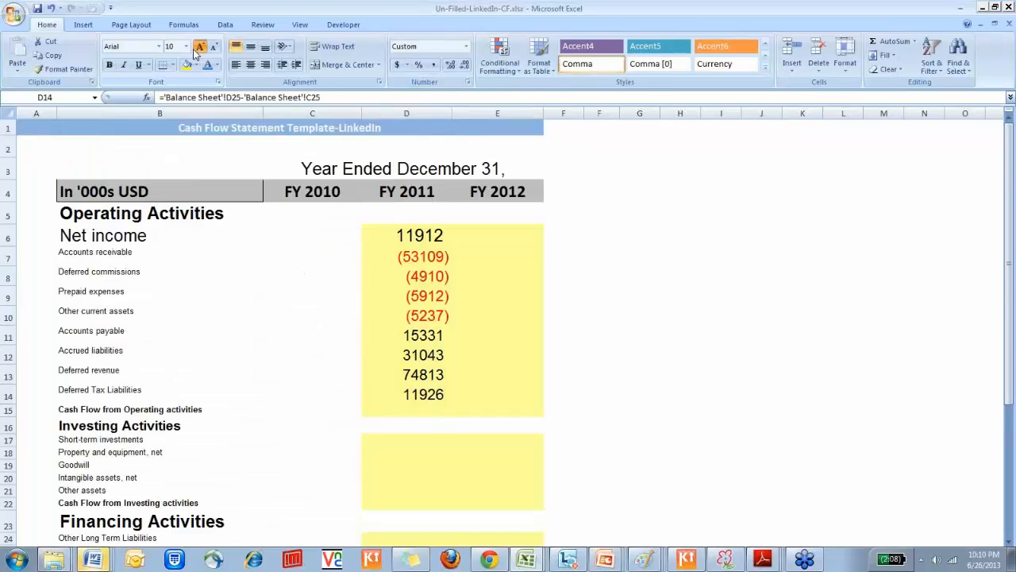
key("Up")
key("ctrl+[")
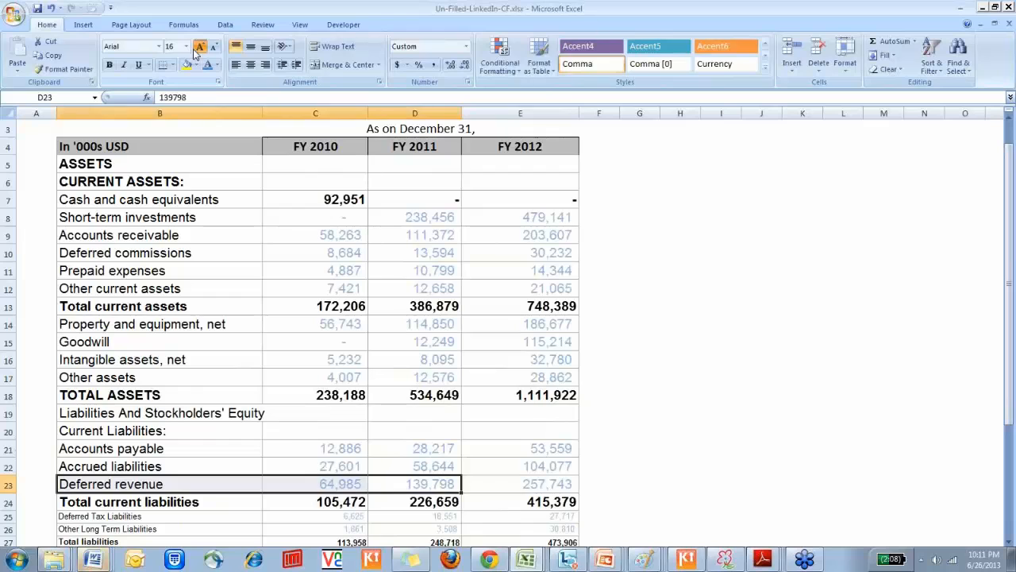
key("Right")
key("Left")
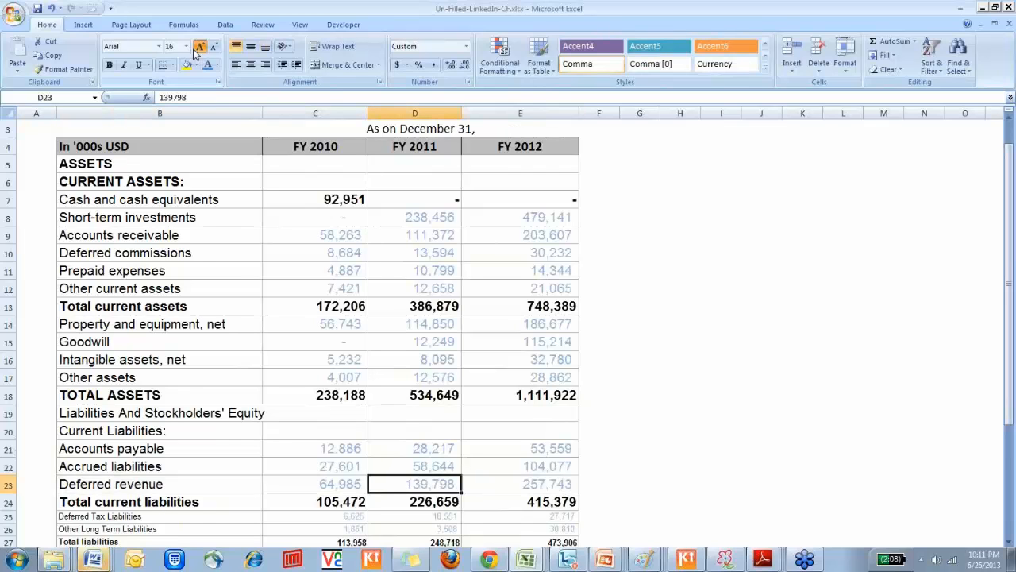
key("ctrl+Page_Down")
key("Down")
key("Down")
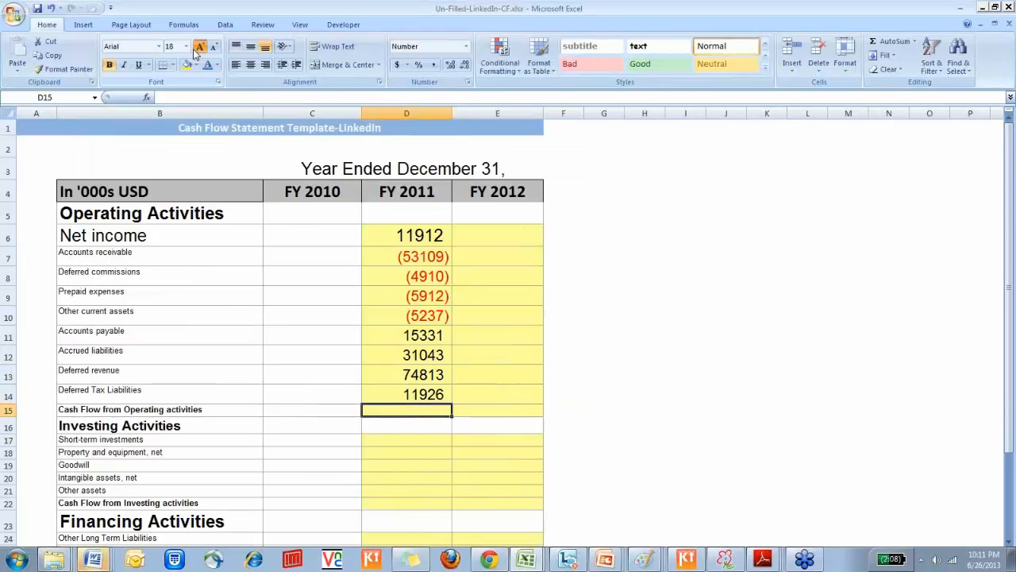
key("Down")
key("Up")
key("alt+=")
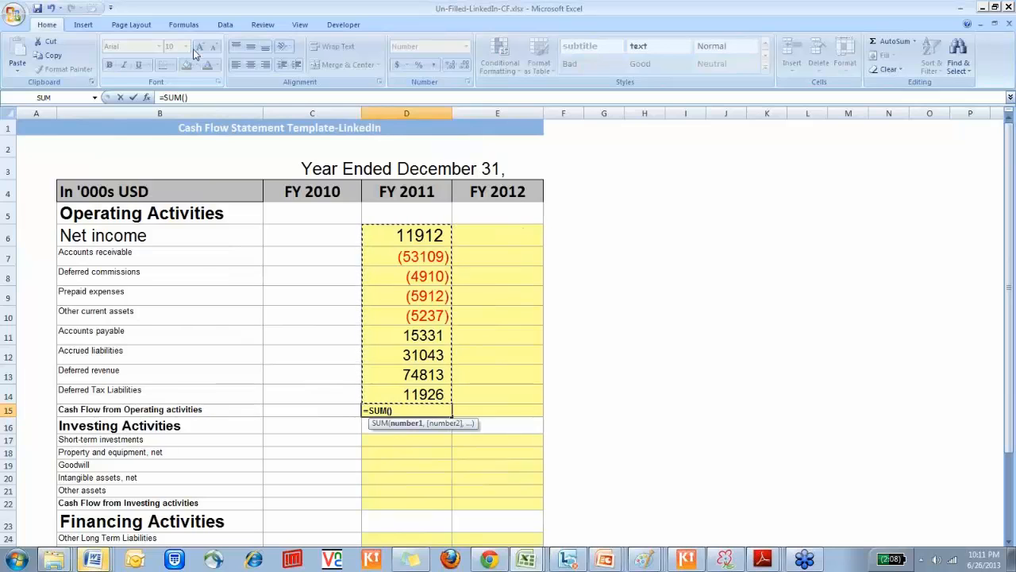
key("Return")
key("Escape")
key("Escape")
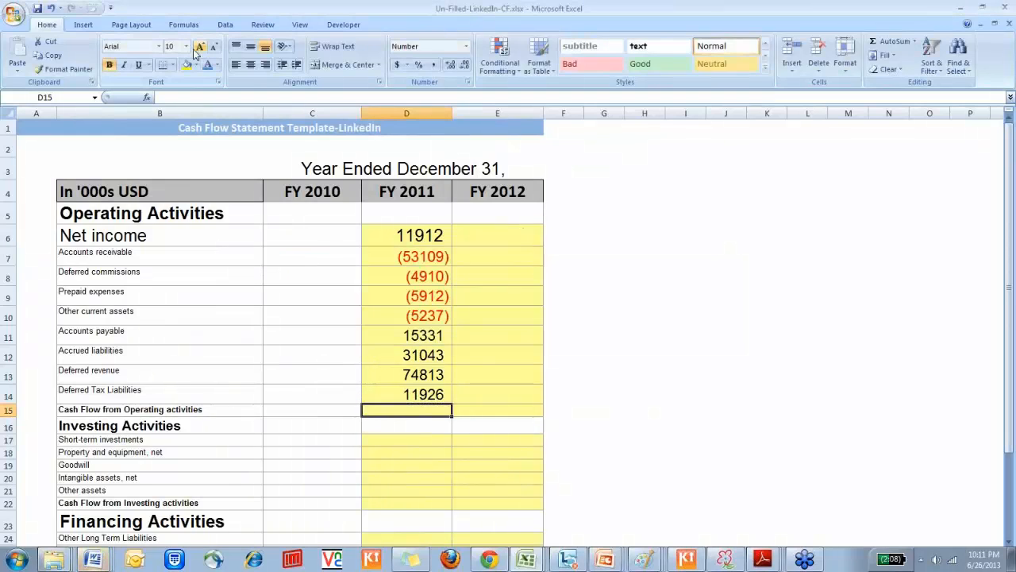
Total the FY 2011 cash flow from operating activities in D15 with =SUM(D6:D14)
key("alt+equal")
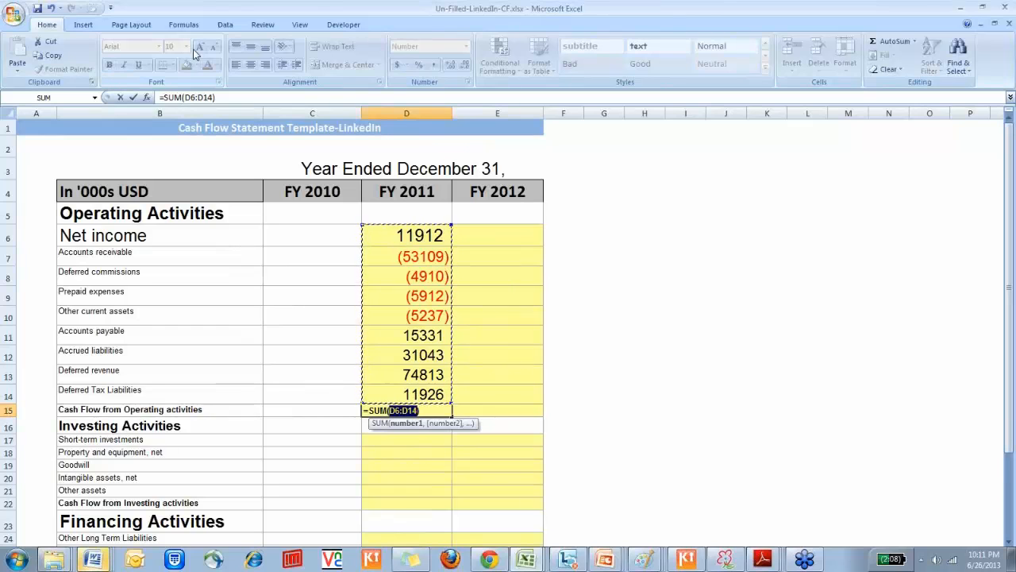
key("Return")
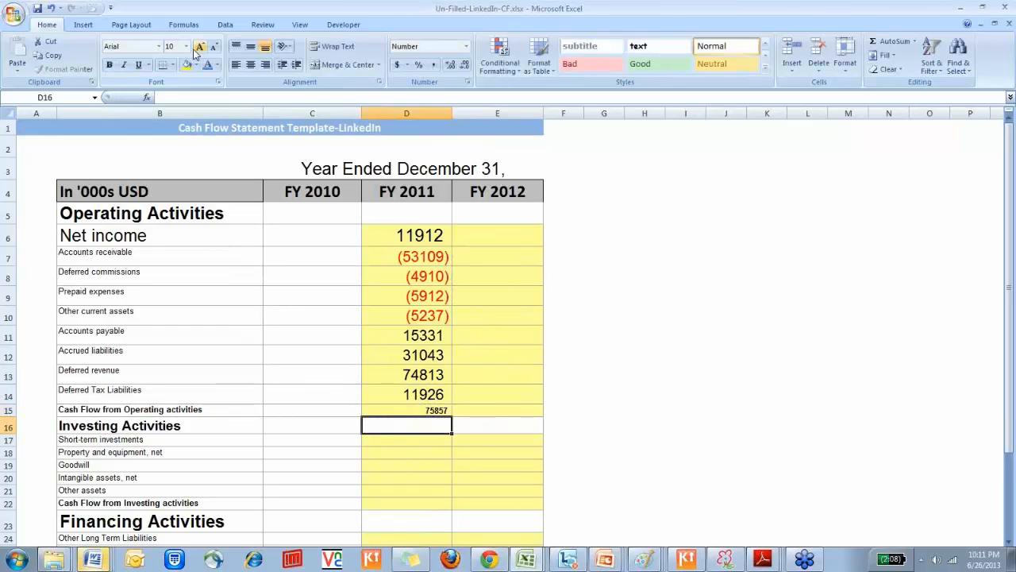
key("Up")
Underline B15:D15 in the Cash Flow from Operating activities row, keeping it bold, and go to the short-term investments cell D17
key("Left")
key("Left")
key("shift+Right")
key("shift+Right")
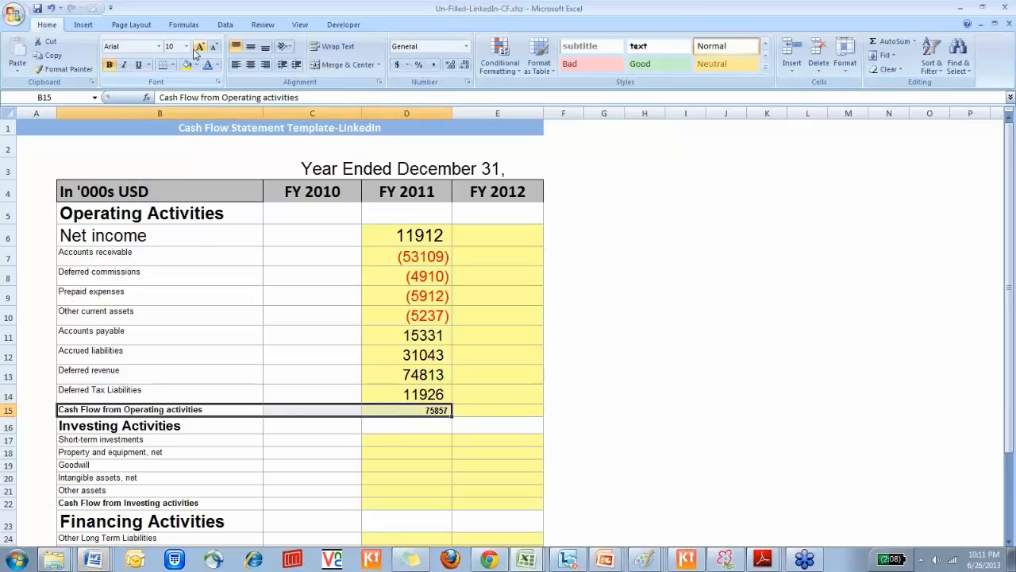
key("ctrl+b")
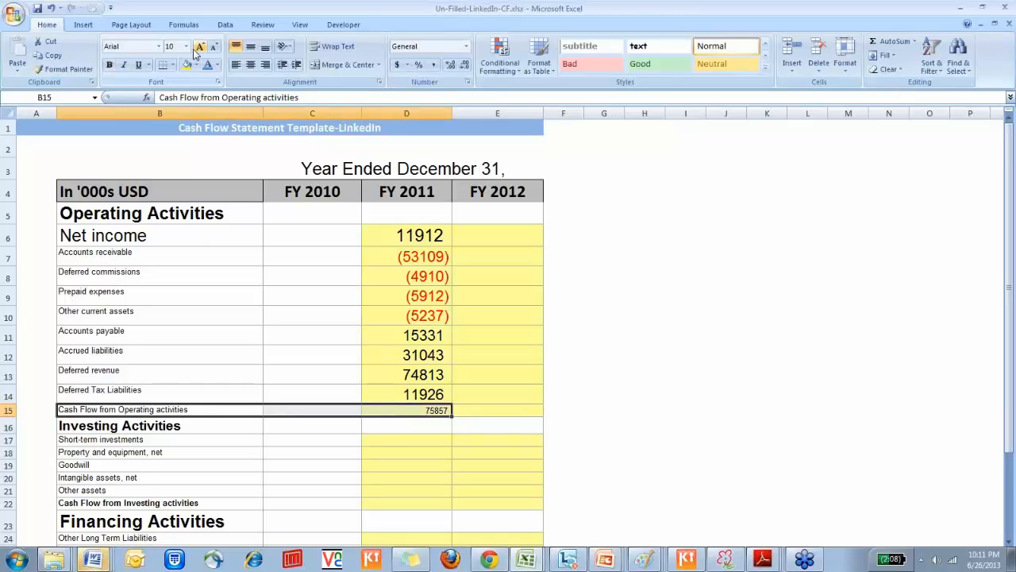
key("ctrl+b")
key("ctrl+u")
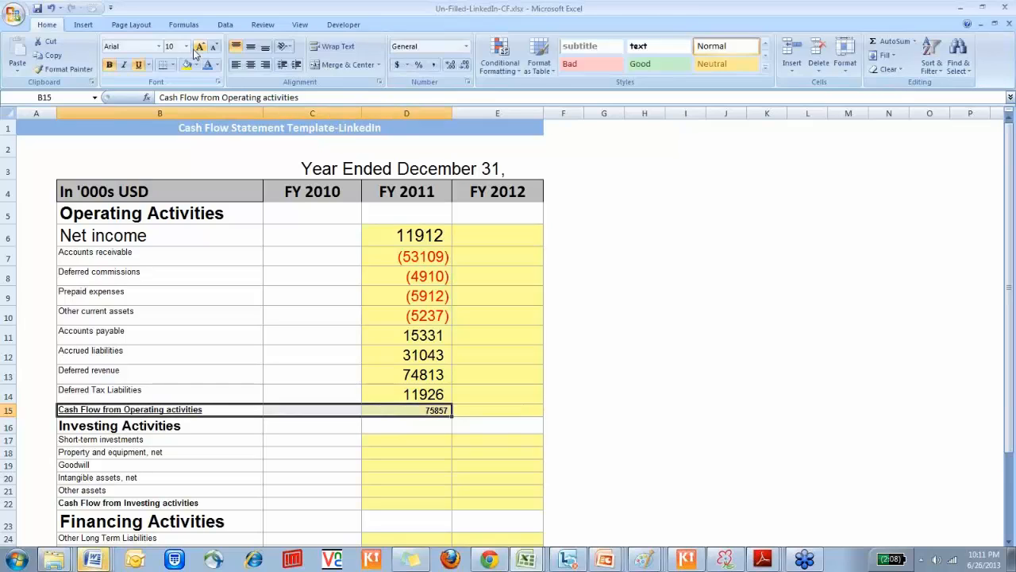
key("Down")
key("Down")
key("Right")
key("Right")
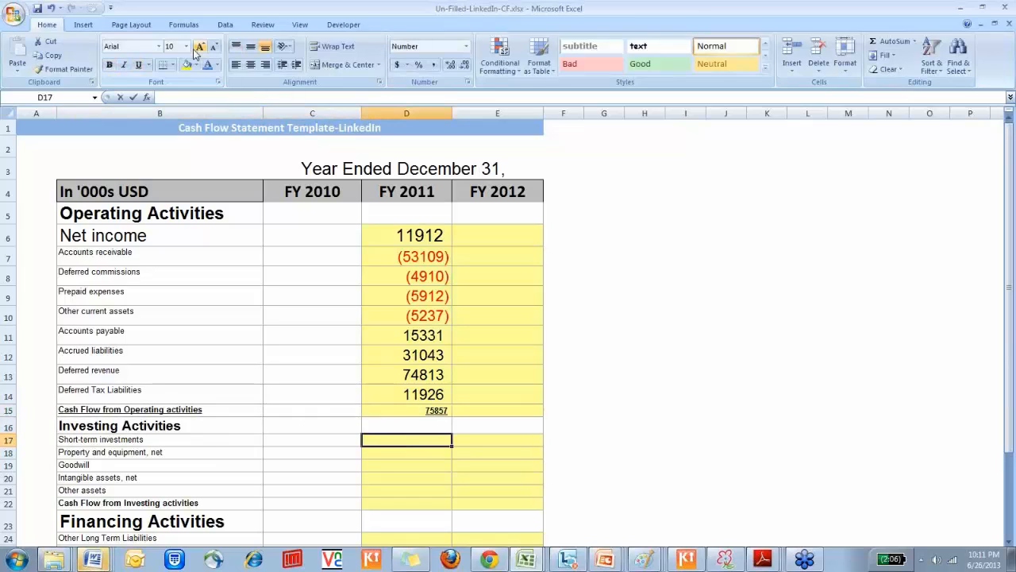
type("=-")
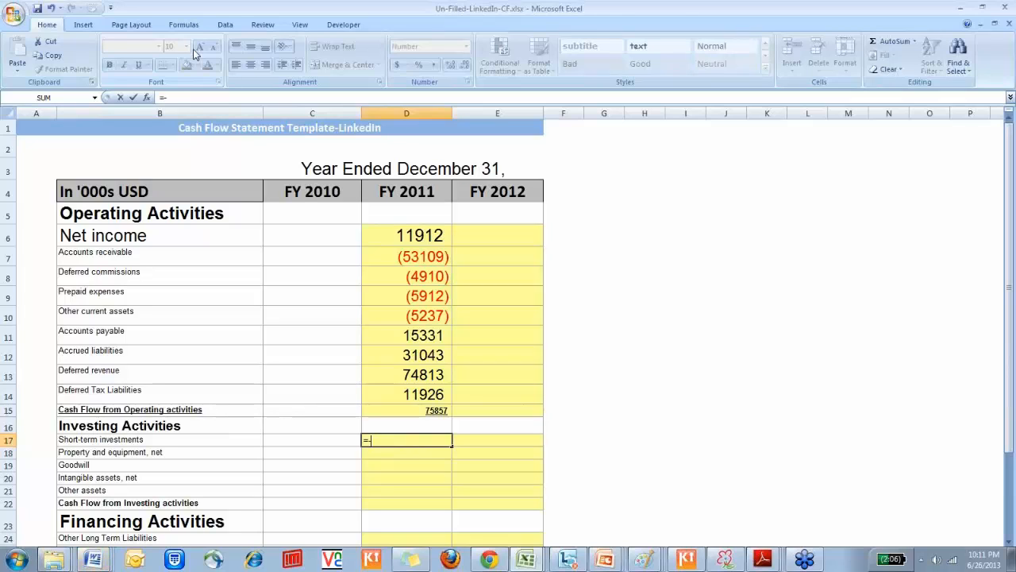
key("Escape")
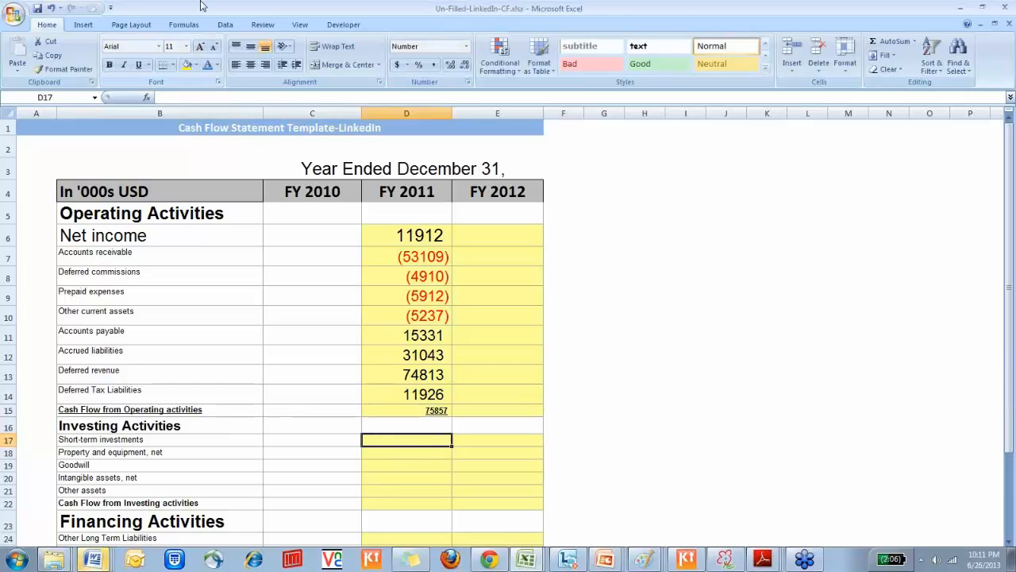
Enlarge the font of the FY 2011 short-term investments cell D17 to size 22
left_click(204, 49)
left_click(202, 48)
left_click(203, 47)
left_click(203, 47)
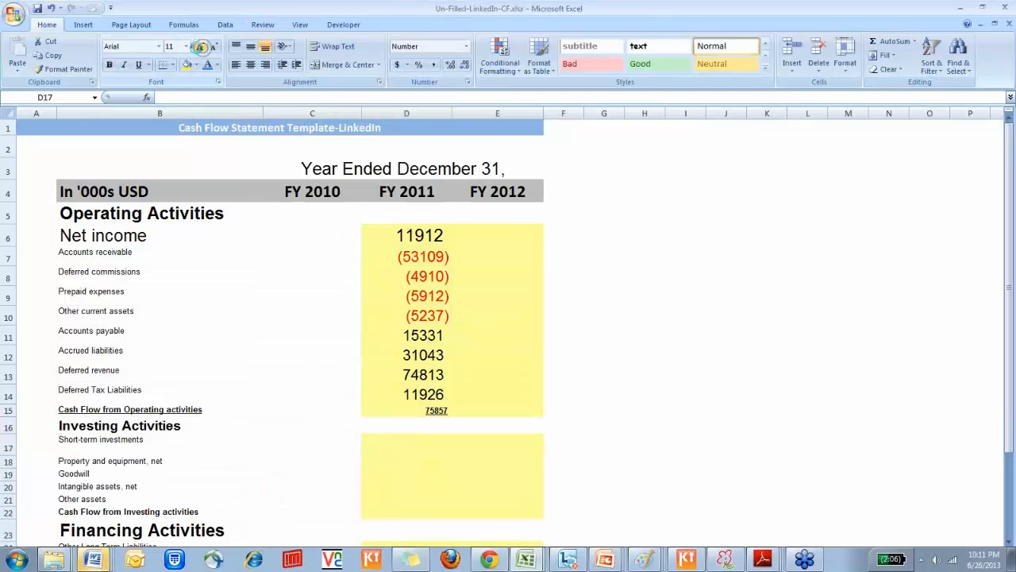
left_click(202, 48)
type("=-")
key("shift+Up")
type("(")
key("Escape")
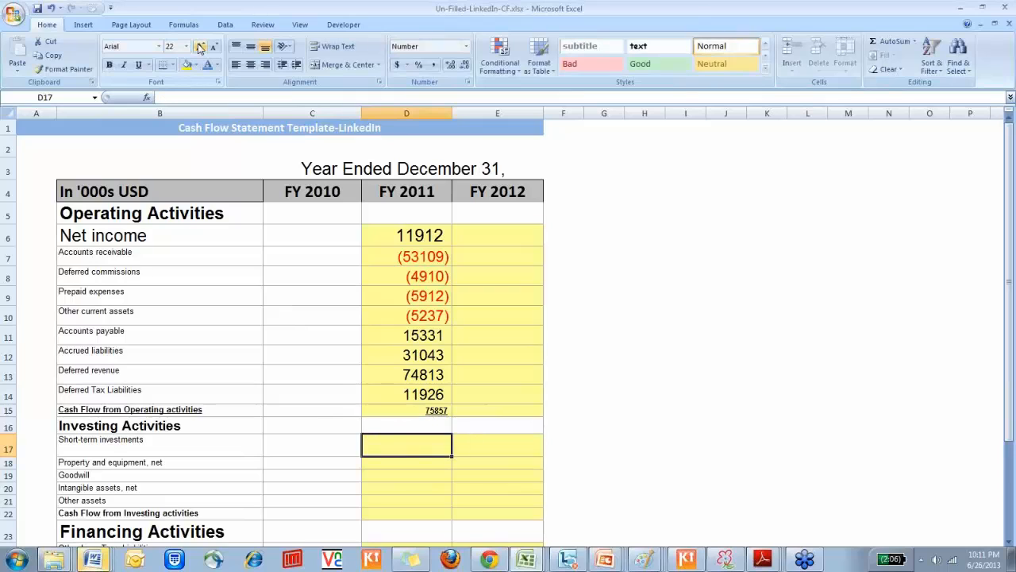
Enter the FY 2011 short-term investments change in D17 as =-('Balance Sheet'!D8-'Balance Sheet'!C8) and check the formula
type("=-(")
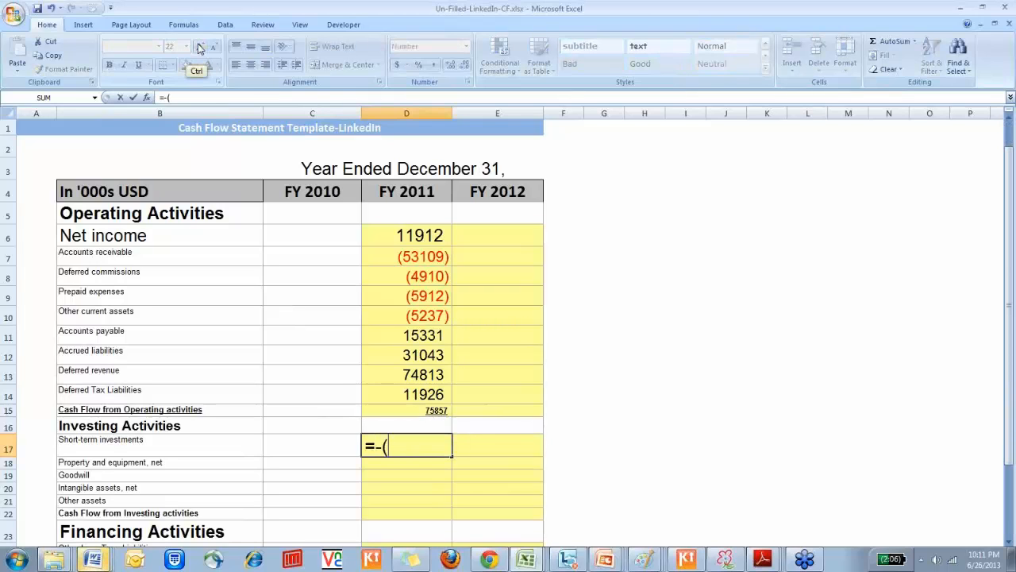
key("ctrl+Page_Up")
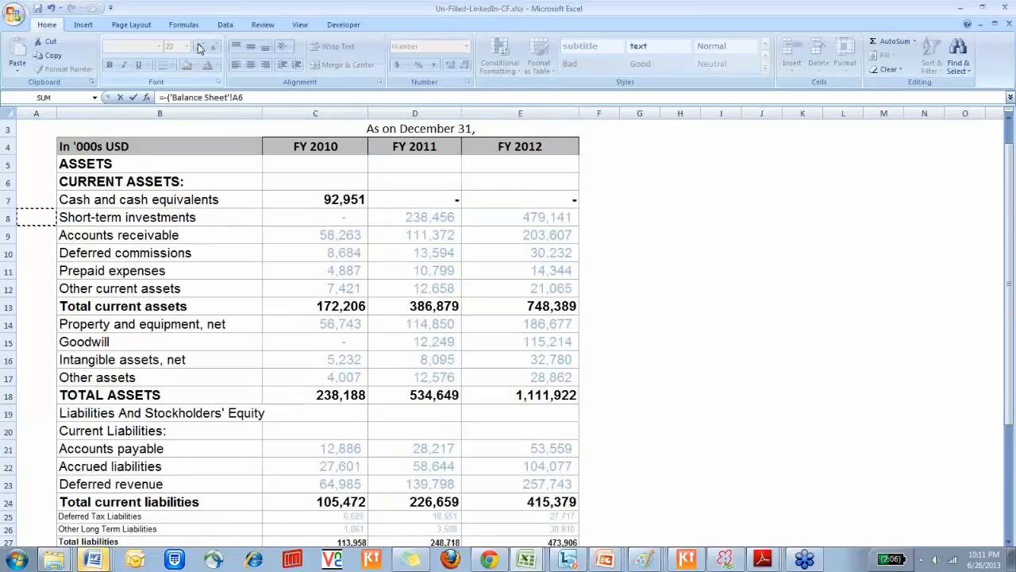
key("Right")
key("Right")
key("Right")
type("-")
key("Left")
key("Left")
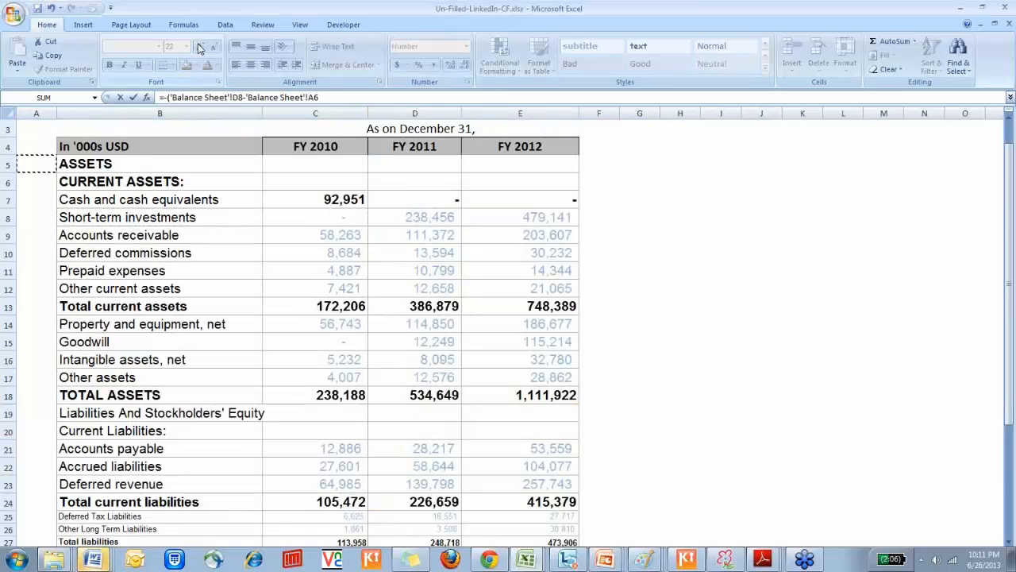
type(")")
key("Return")
key("Up")
key("F2")
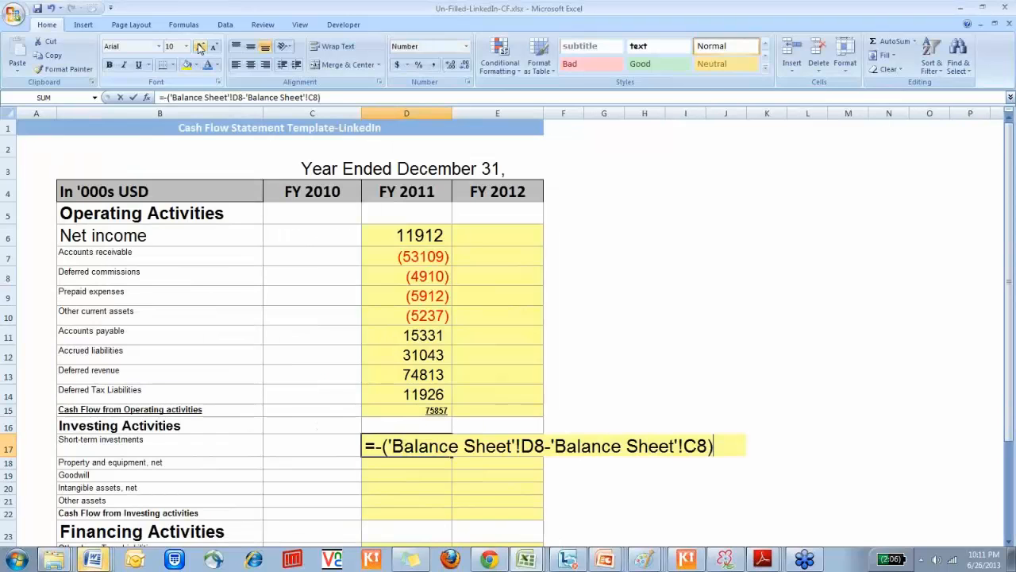
Enter the FY 2011 property and equipment change in D18 as =-('Balance Sheet'!D14-'Balance Sheet'!C14)
key("Return")
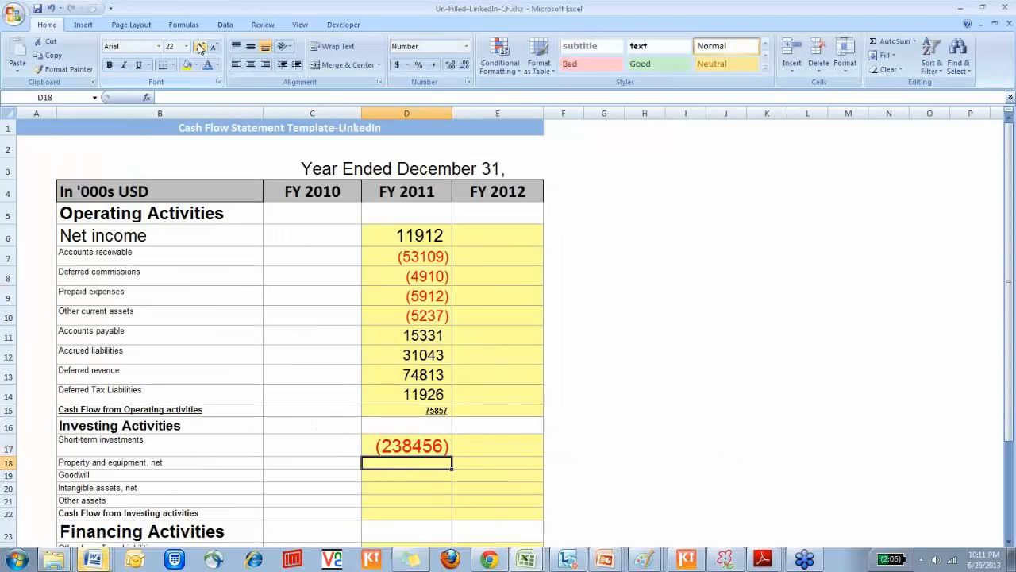
type("=-(")
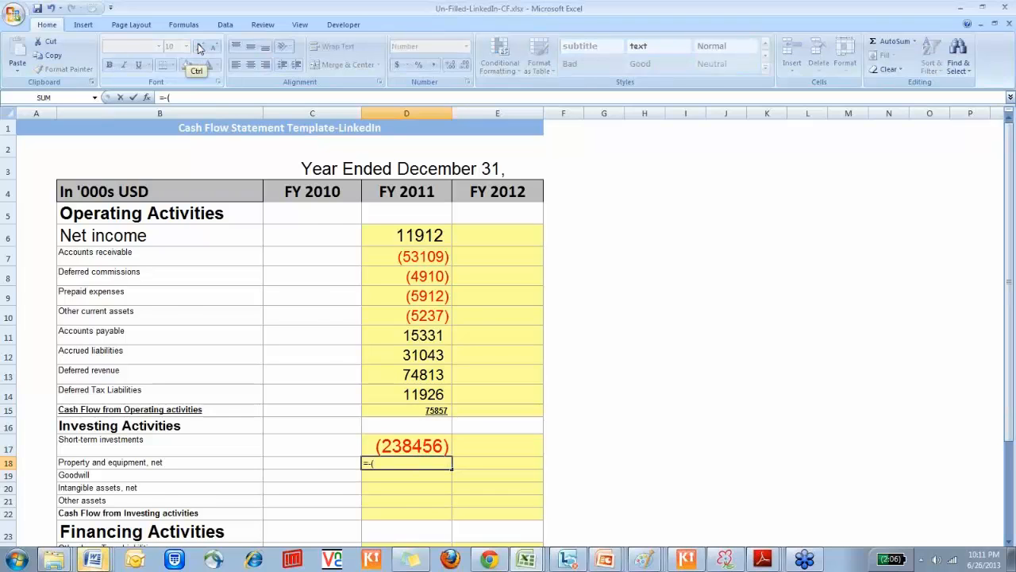
key("ctrl+Page_Up")
key("Down")
key("Down")
key("Down")
key("Down")
key("Down")
key("Down")
key("Down")
key("Down")
key("Down")
key("Down")
key("Down")
key("Down")
key("Down")
key("Down")
key("Down")
key("Down")
key("Down")
key("Down")
key("Down")
key("Down")
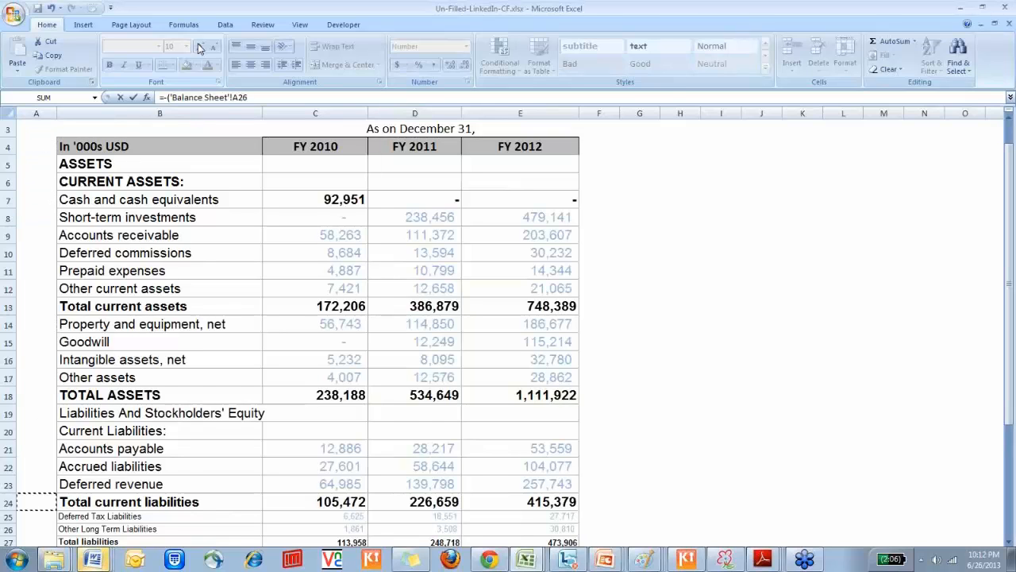
key("Down")
key("Down")
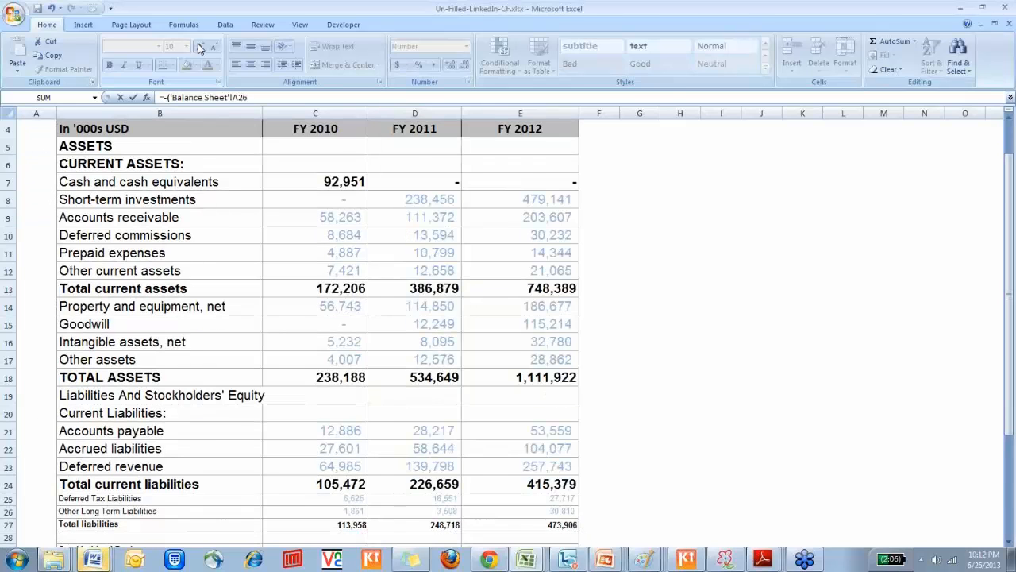
key("Down")
key("Down")
key("Down")
key("Down")
key("Down")
key("Down")
key("Down")
key("Down")
key("Down")
key("Up")
key("Up")
key("Up")
key("Up")
key("Up")
key("Up")
key("Up")
key("Up")
key("Up")
key("Up")
key("Up")
key("Up")
key("Up")
key("Up")
key("Up")
key("Up")
key("Up")
key("Up")
key("Up")
key("Up")
key("Right")
key("Right")
key("Right")
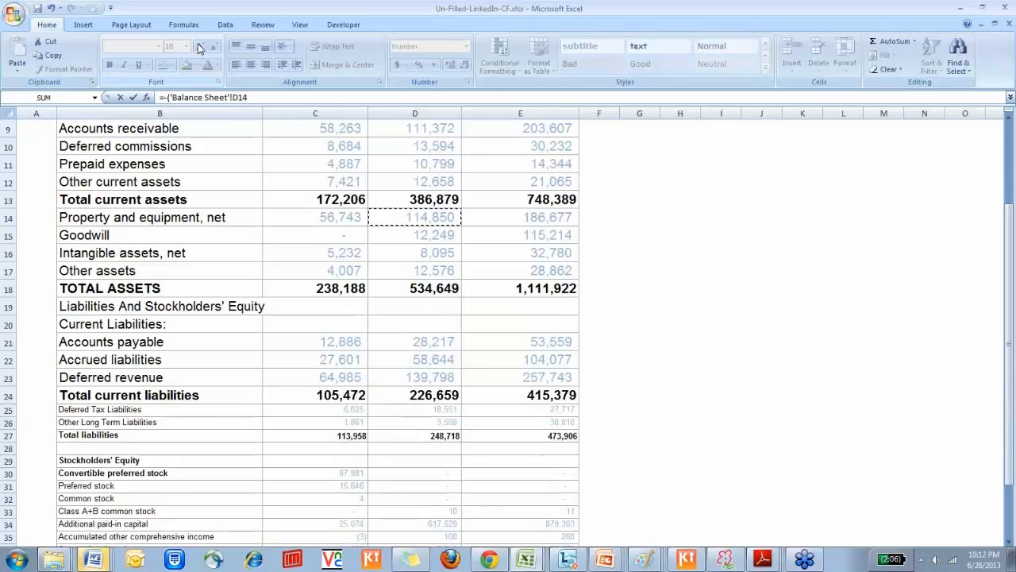
type("-")
key("Up")
key("Up")
key("Up")
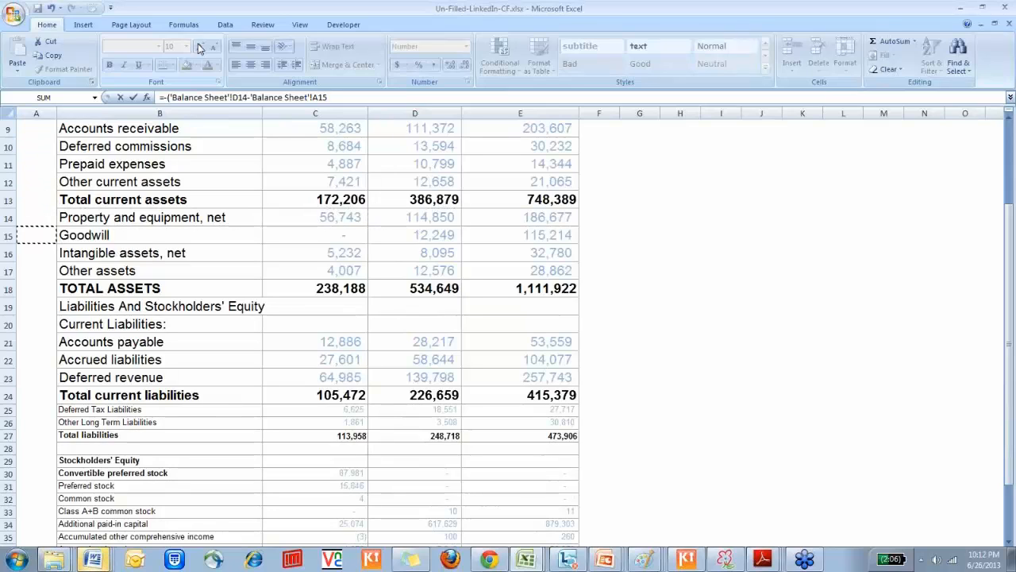
key("Right")
key("Right")
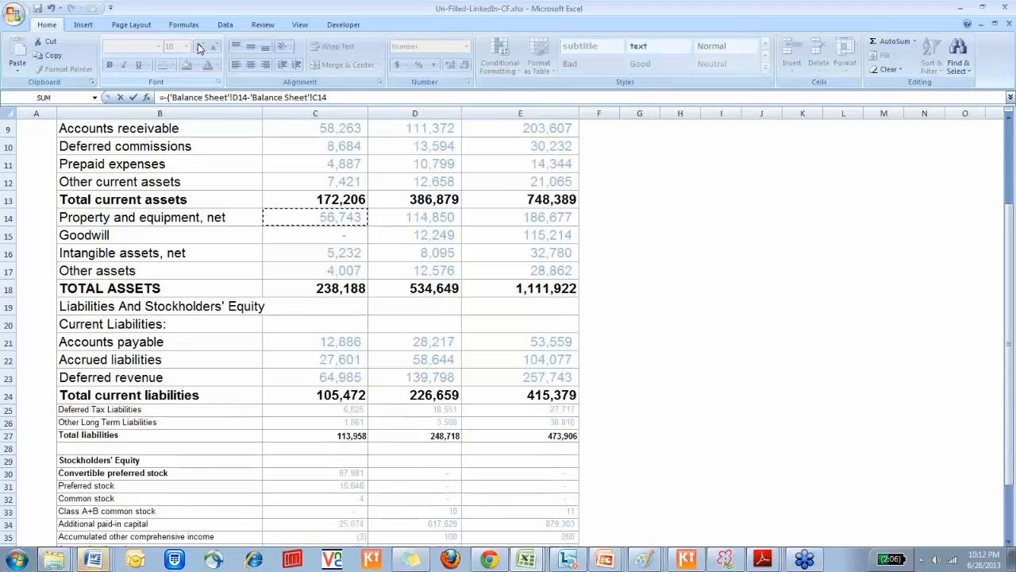
type(")")
key("Return")
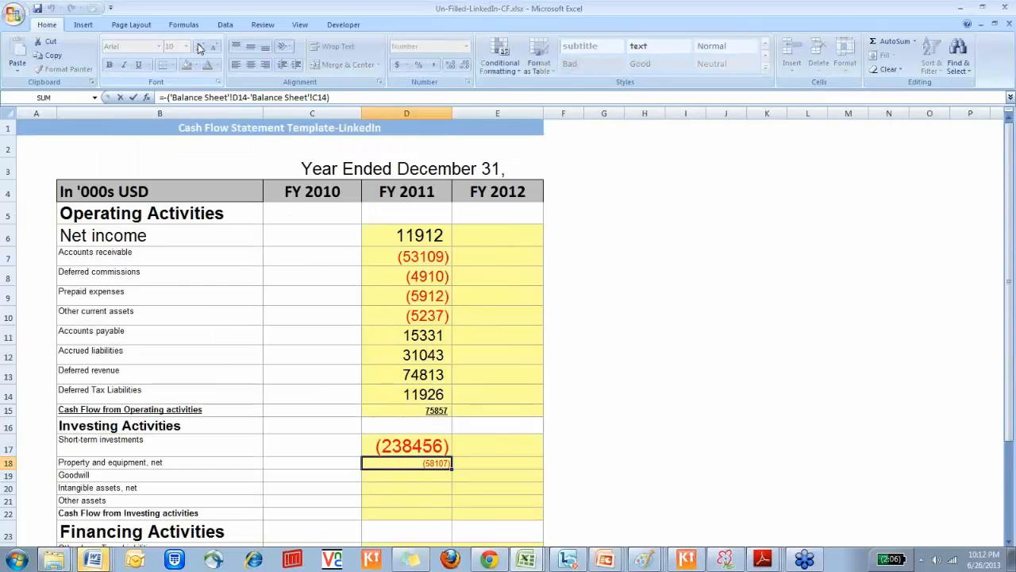
Copy the D18 formula down to the goodwill, intangible assets and other assets cells D19:D21
key("ctrl+c")
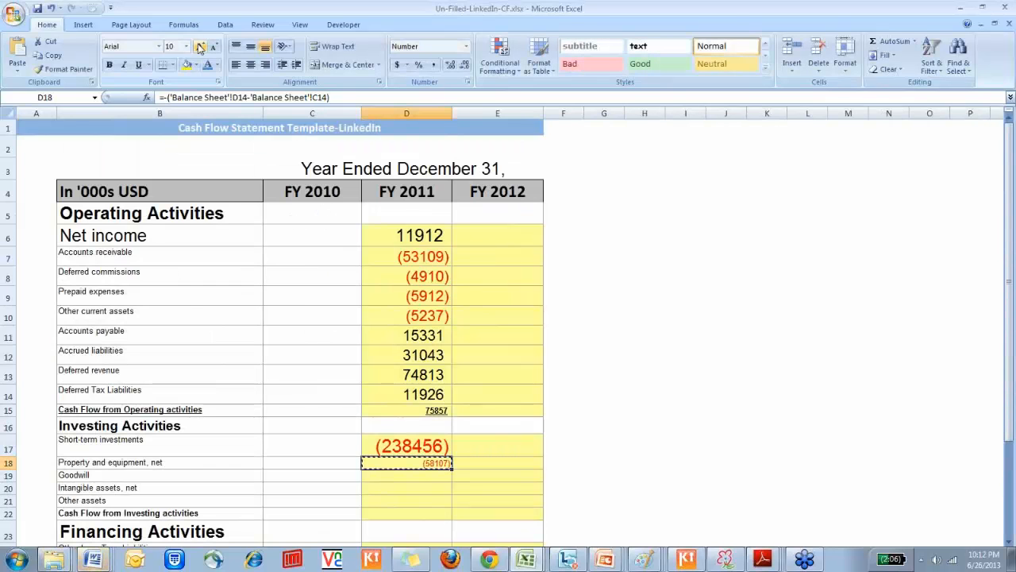
key("shift+Down")
key("shift+Down")
key("shift+Down")
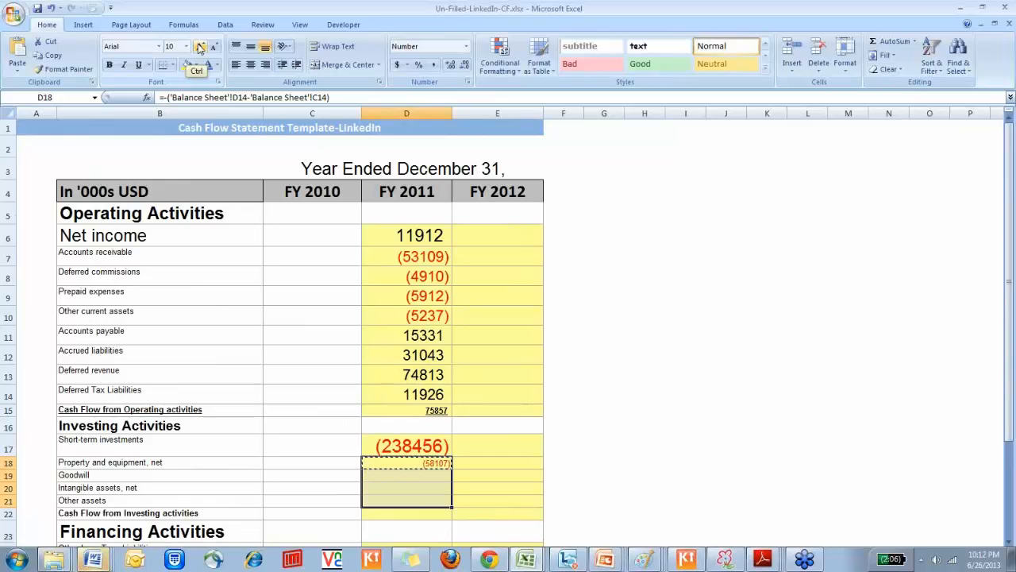
key("ctrl+v")
key("Down")
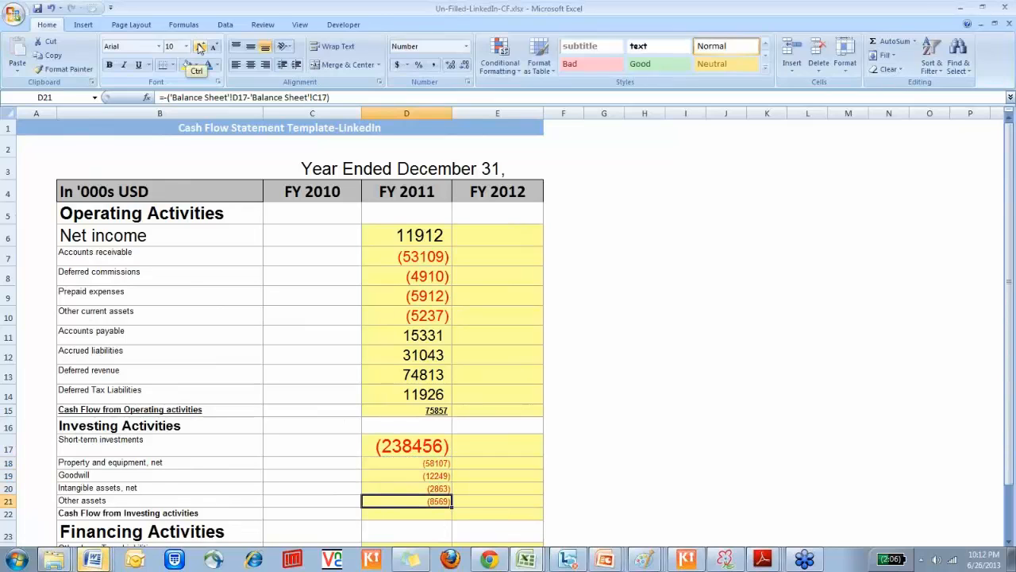
Check the Other assets figures and the line items in B14:B17 on the Balance Sheet against the copied formulas
key("ctrl+Page_Up")
key("shift+Left")
key("shift+Left")
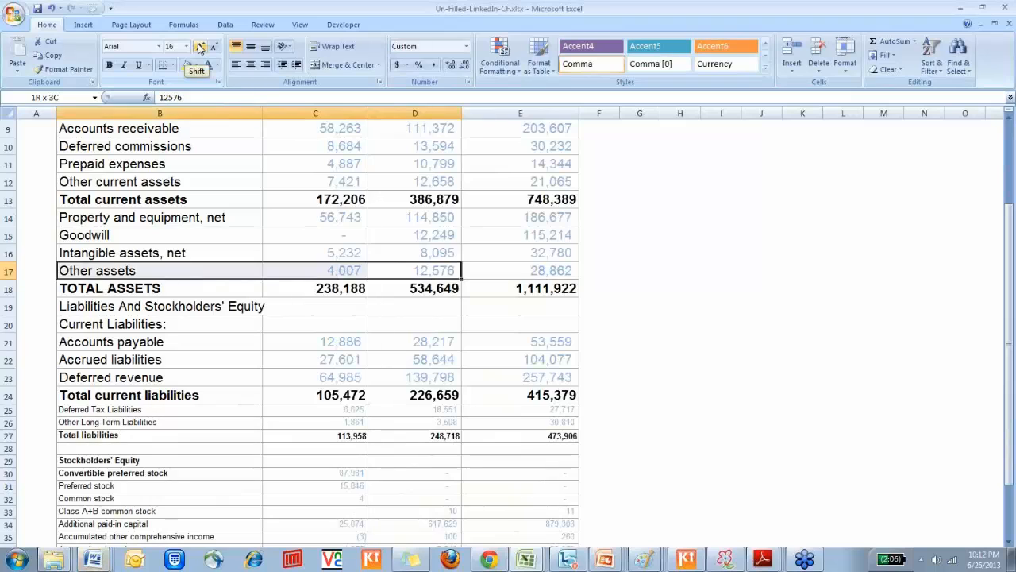
key("Up")
key("Up")
key("Up")
key("Left")
key("Left")
key("shift+Down")
key("shift+Down")
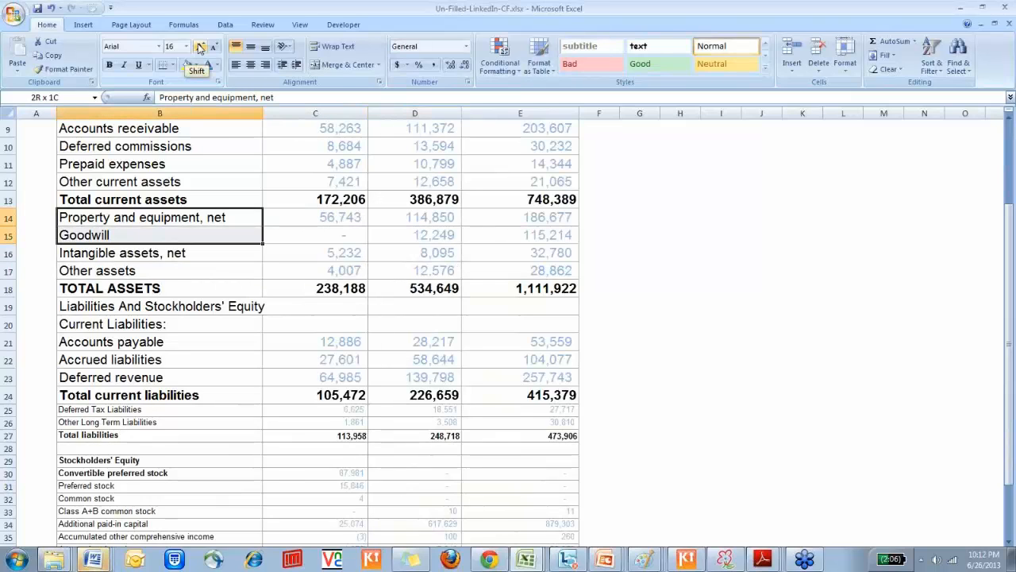
key("shift+Down")
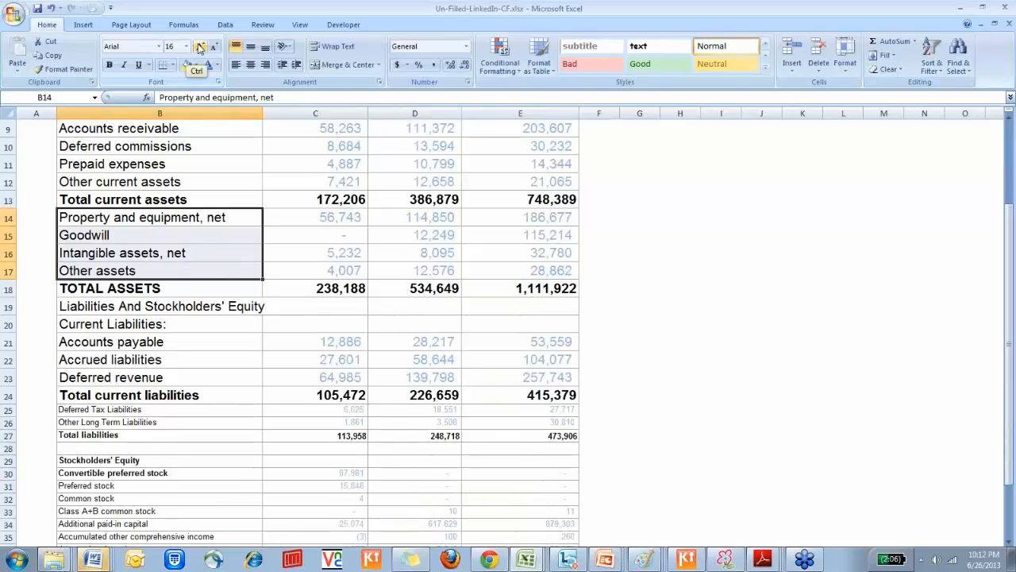
key("ctrl+Page_Down")
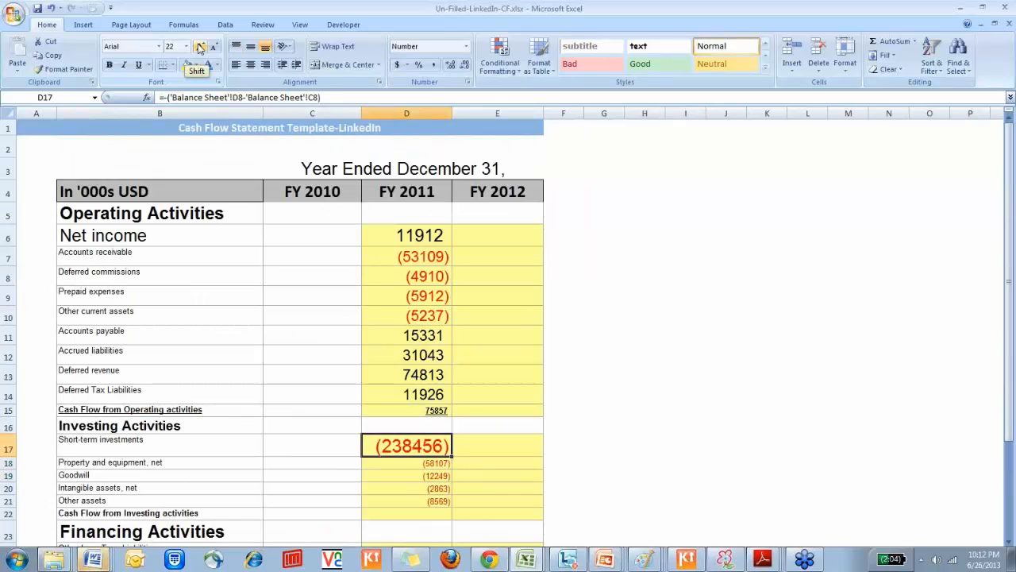
Review the FY 2011 investing changes in D18:D21 of the cash flow sheet together with their row labels
key("shift+Down")
key("shift+Down")
key("shift+Down")
key("Down")
key("shift+Down")
key("shift+Down")
key("shift+Down")
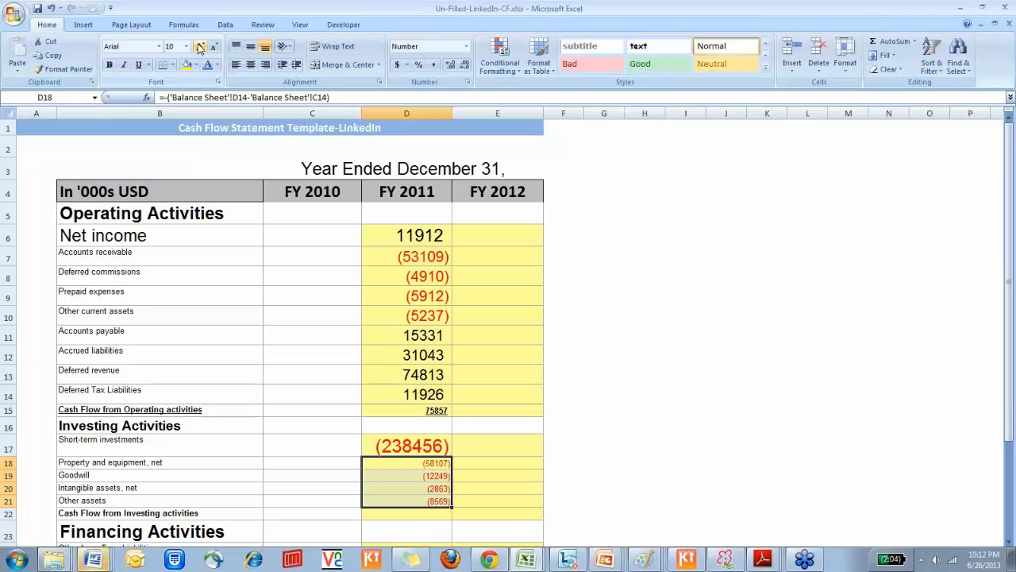
key("Left")
key("Left")
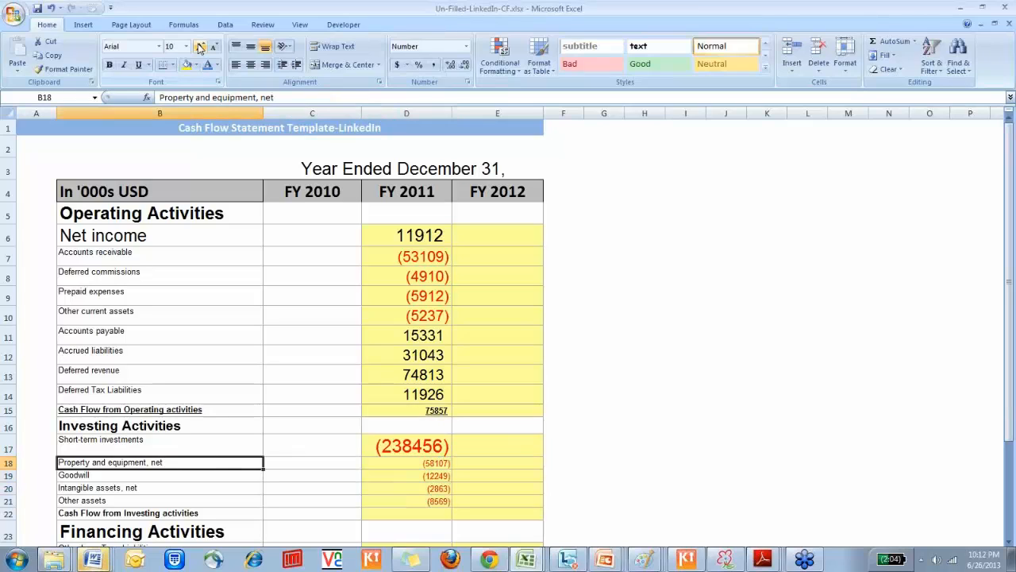
Total the FY 2011 cash flow from investing activities in D22 with =SUM(D17:D21)
key("Down")
key("Down")
key("Down")
key("Down")
key("Right")
key("Right")
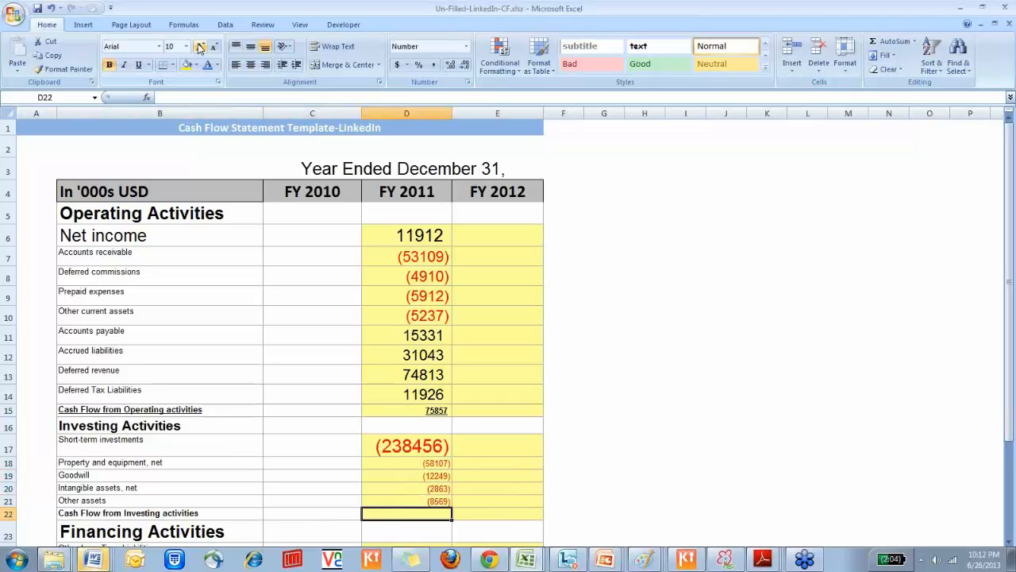
type("=sum")
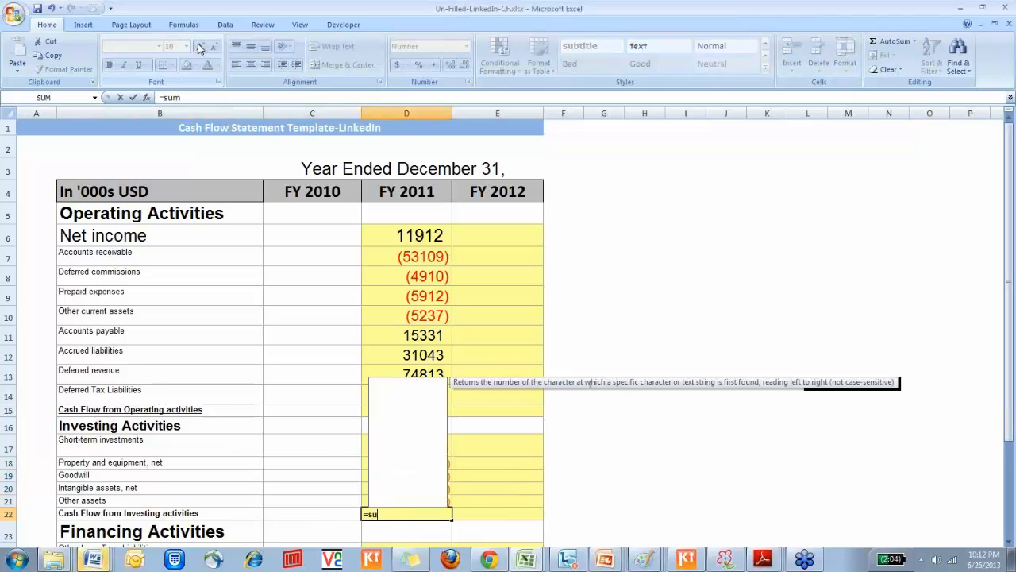
type("(")
key("Up")
key("shift+Up")
key("shift+Up")
key("shift+Up")
key("shift+Up")
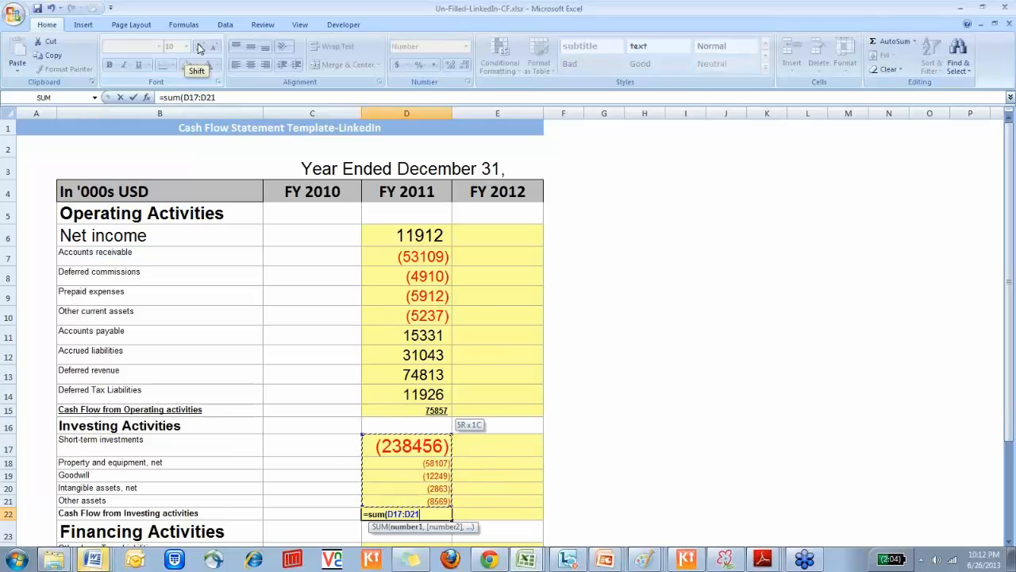
key("Return")
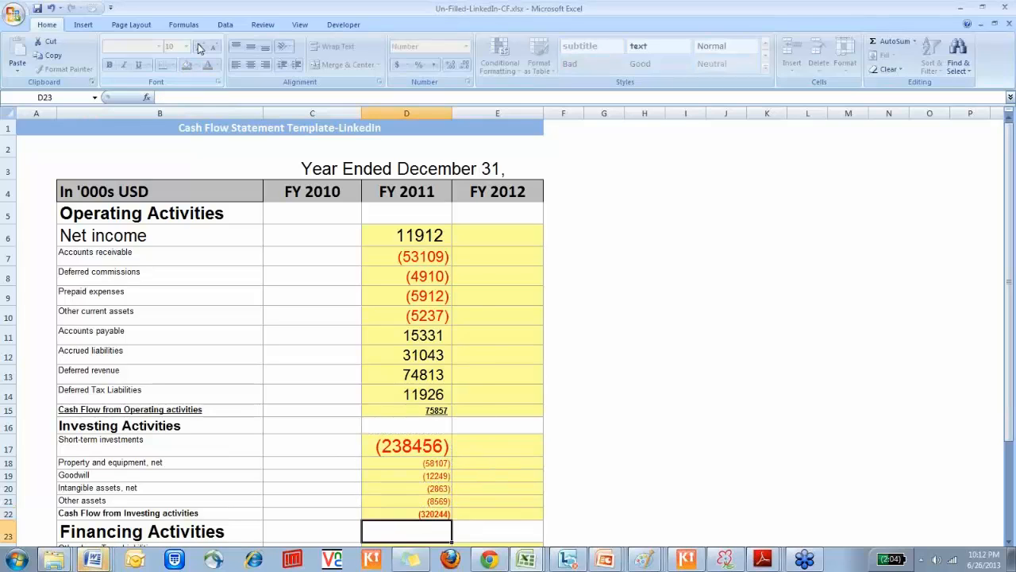
Look over the Financing Activities section through the ending cash rows and return to the Other Long Term Liabilities cell D24
key("Down")
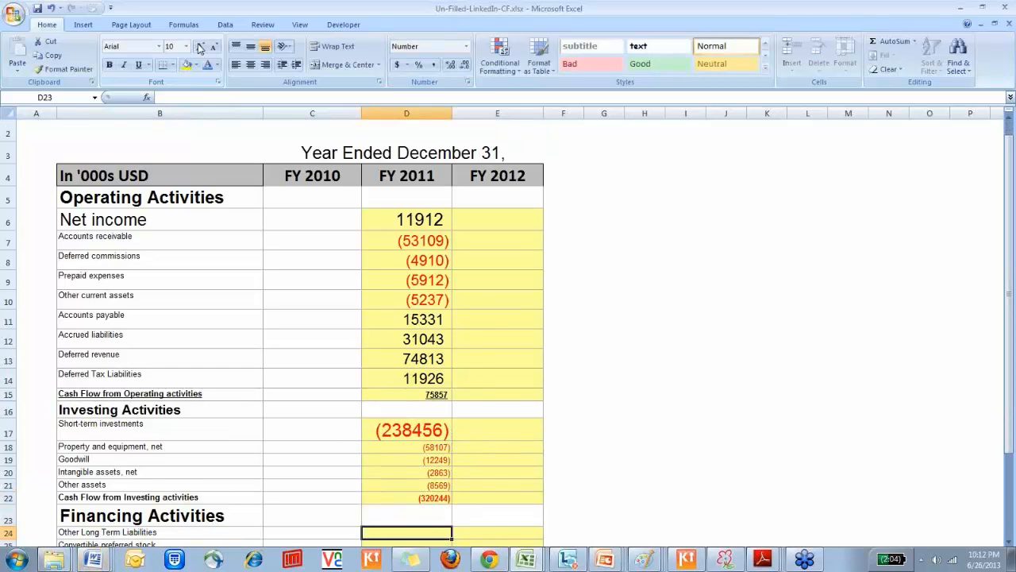
key("Down")
key("Down")
key("Down")
key("Down")
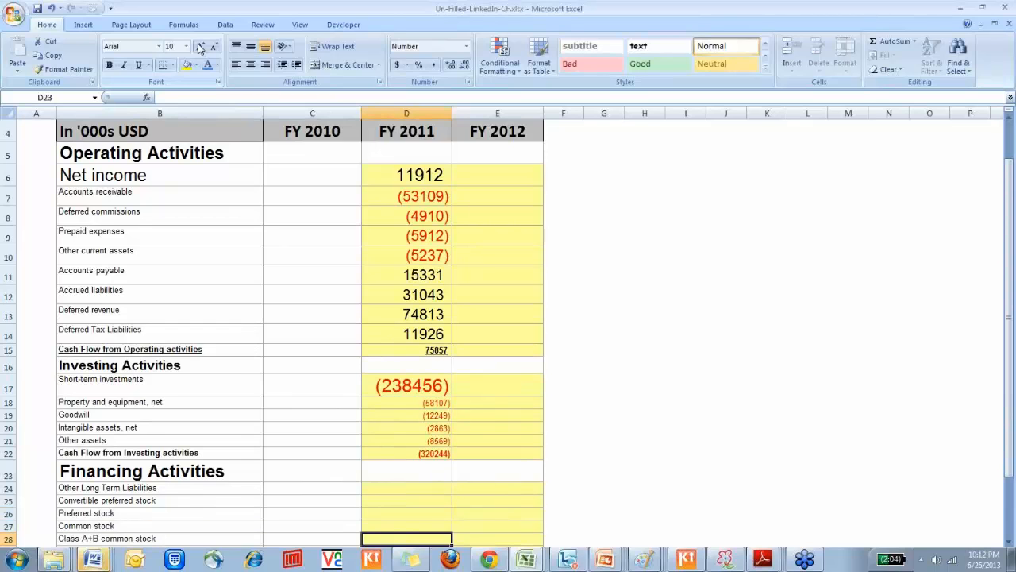
key("Down")
key("Down")
key("Down")
key("Down")
key("Down")
key("Down")
key("Down")
key("Down")
key("Down")
key("Up")
key("Up")
key("Up")
key("Up")
key("Up")
key("Up")
key("Up")
key("Up")
key("Up")
key("Up")
key("Up")
key("Up")
key("Up")
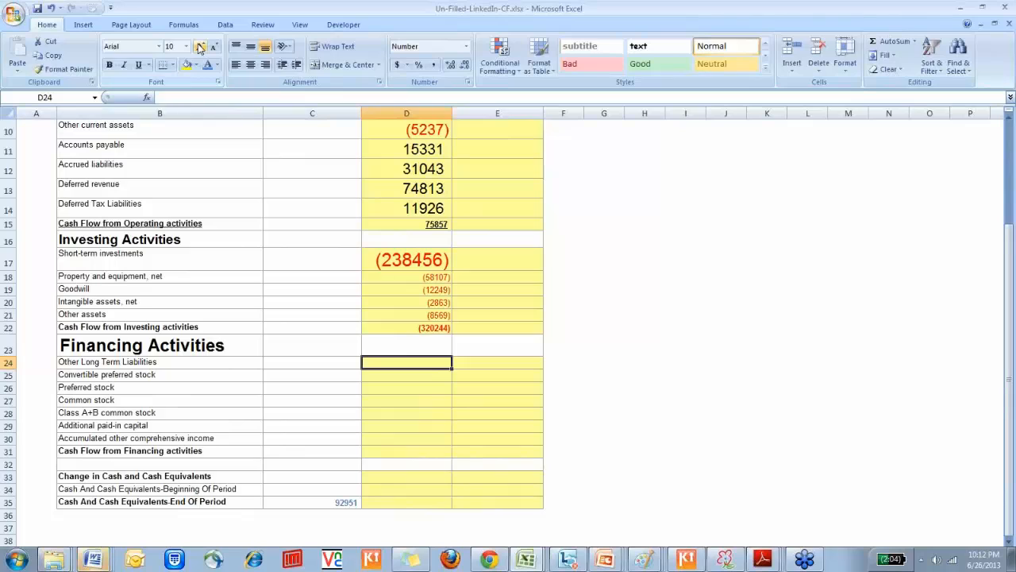
Enter the FY 2011 other long-term liabilities change in D24 as ='Balance Sheet'!D26-'Balance Sheet'!C26
type("=")
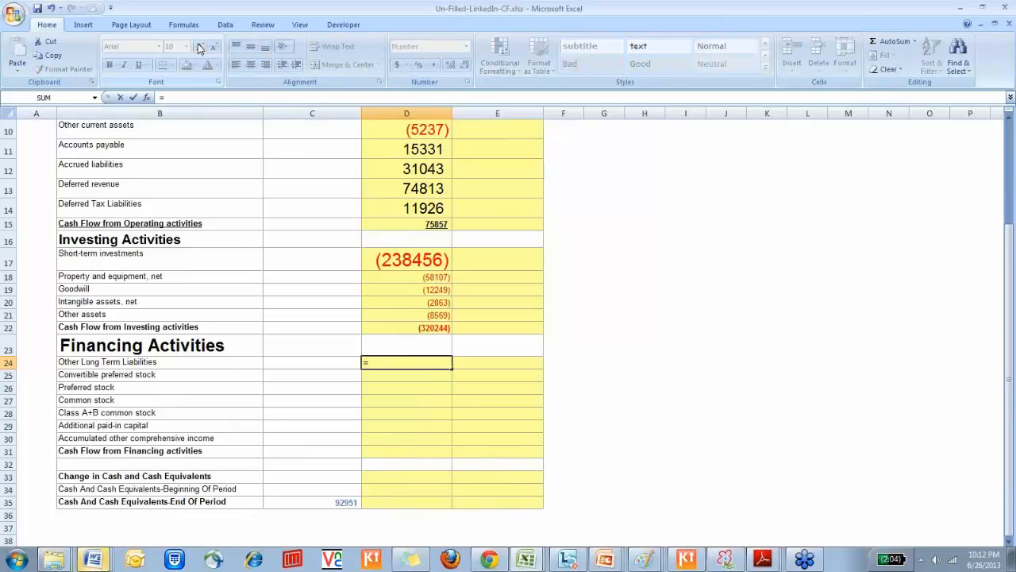
key("ctrl+Page_Up")
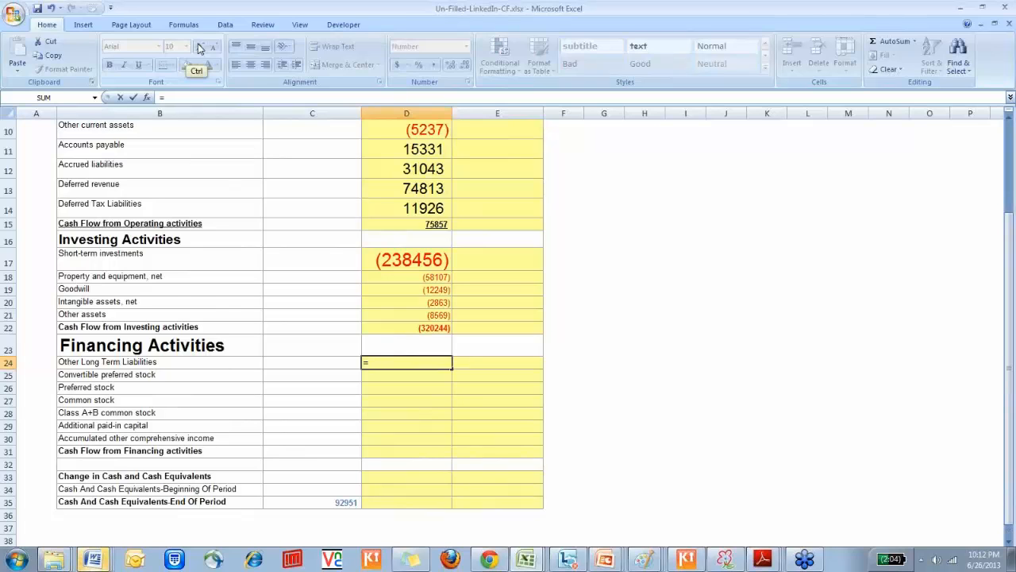
key("Down")
key("Down")
key("Down")
key("Down")
key("Down")
key("Down")
key("Down")
key("Down")
key("Down")
key("Down")
key("Down")
key("Down")
key("Down")
key("Down")
key("Down")
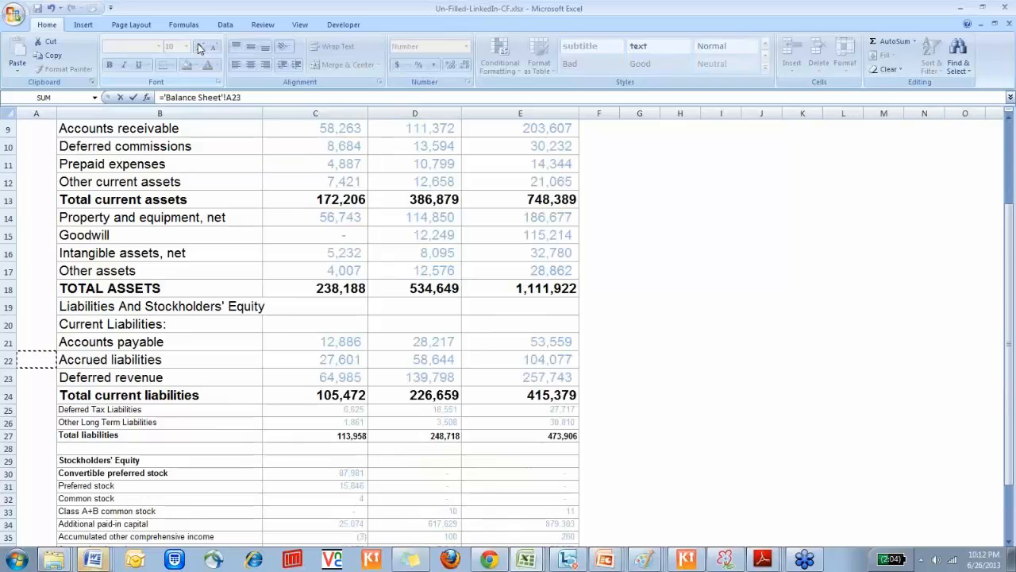
key("Down")
key("Right")
key("Right")
key("Right")
key("Right")
key("Left")
type("-")
key("Down")
key("Down")
key("Down")
key("Down")
key("Down")
key("Down")
key("Down")
key("Down")
key("Down")
key("Down")
key("Down")
key("Down")
key("Down")
key("Down")
key("Down")
key("Down")
key("Down")
key("Right")
key("Right")
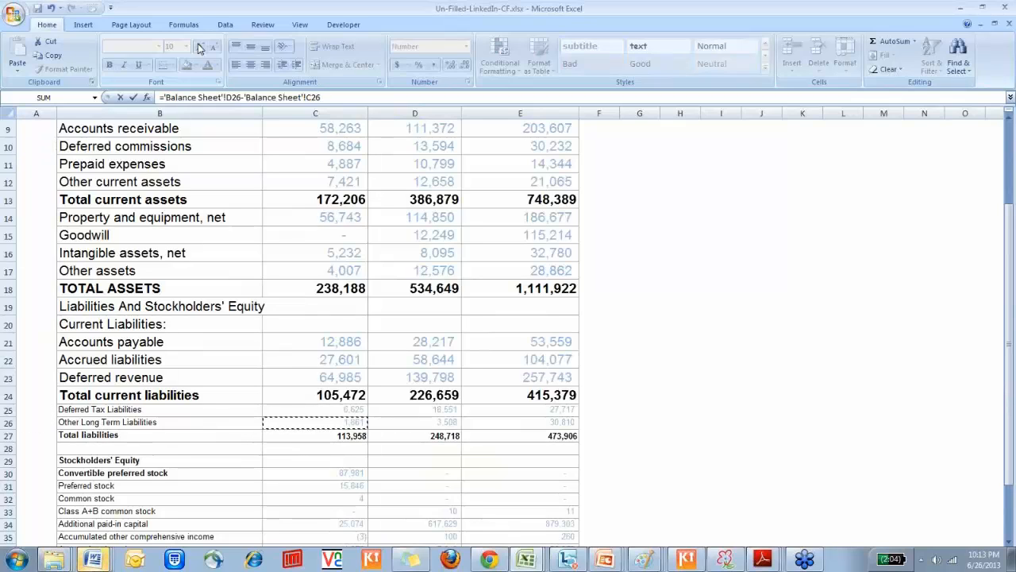
key("Return")
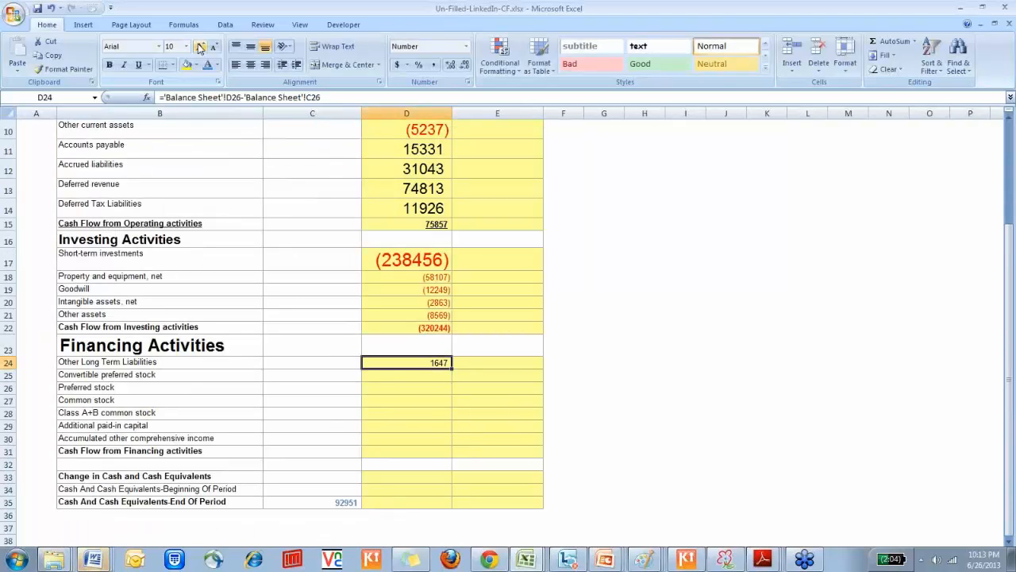
Check the Other Long Term Liabilities row on the Balance Sheet and go to the convertible preferred stock cell D25
key("ctrl+Page_Up")
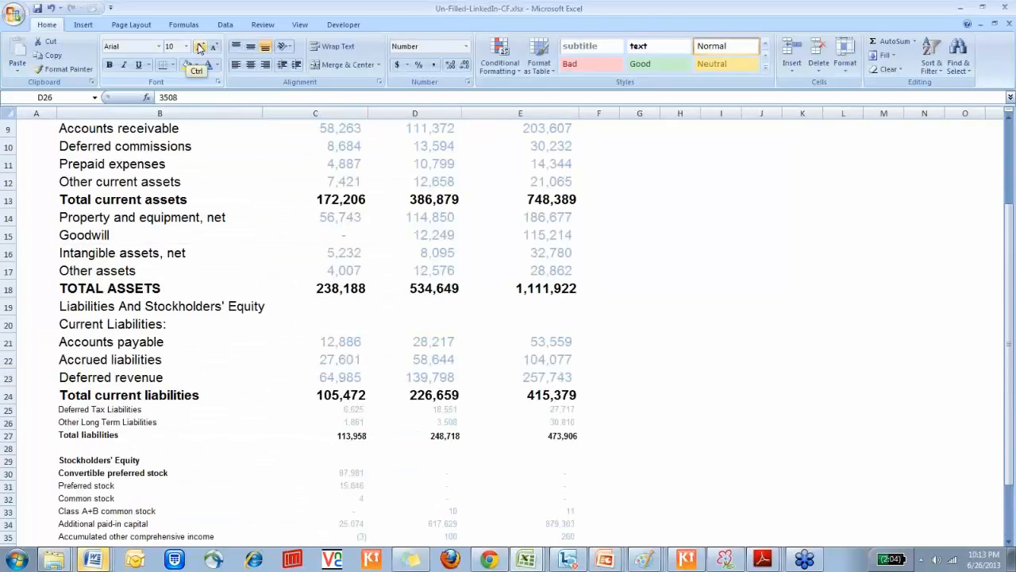
key("Left")
key("Left")
key("Right")
key("Right")
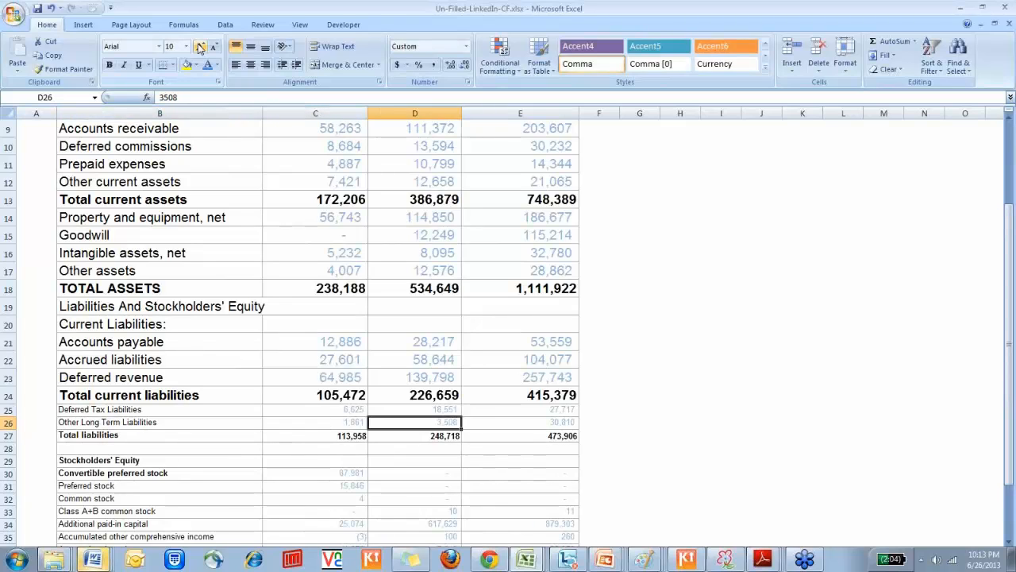
key("ctrl+Page_Down")
key("Down")
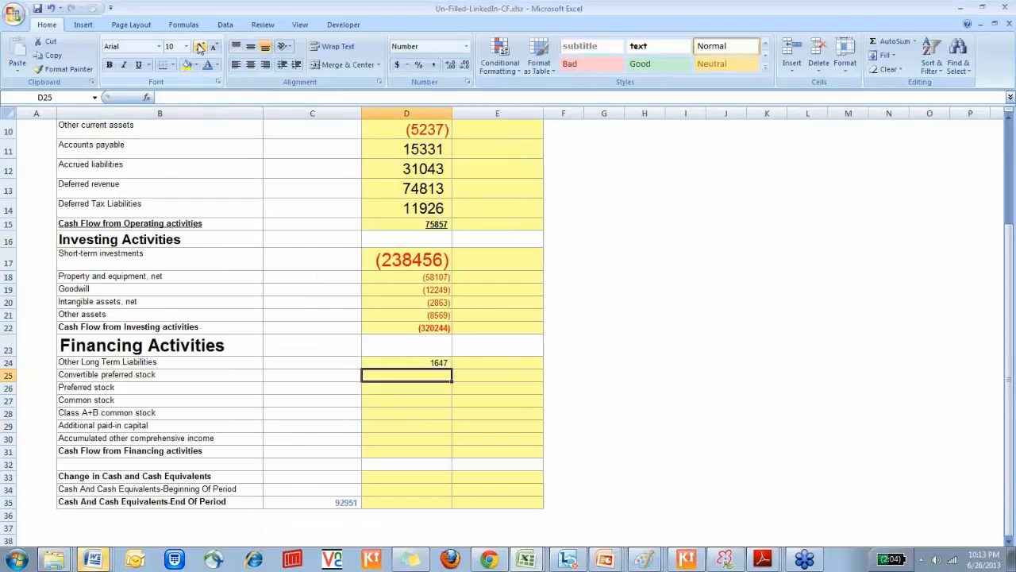
Enter the FY 2011 convertible preferred stock formula in D25 as =-'Balance Sheet'!D30-'Balance Sheet'!C30
type("=")
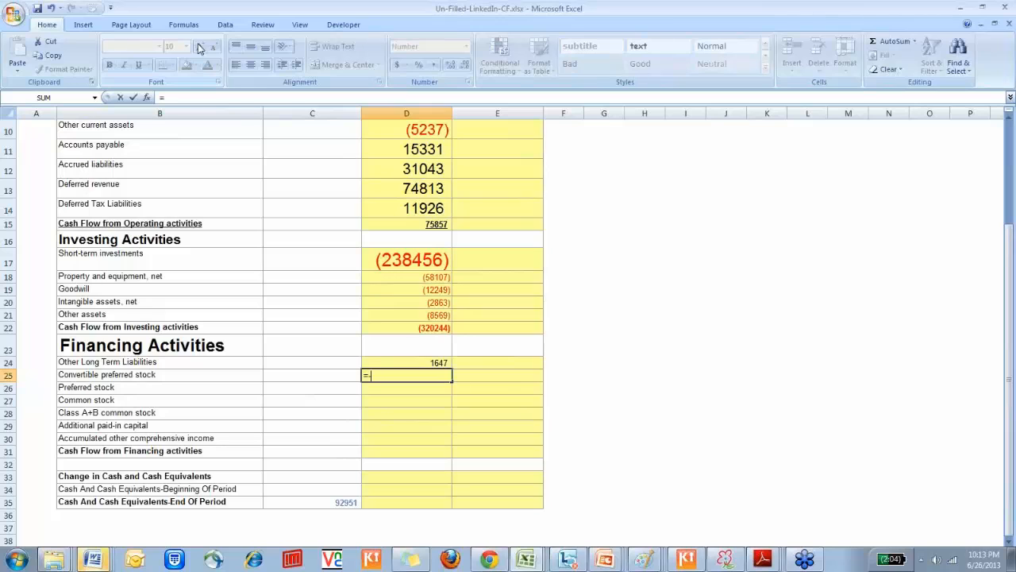
type("-")
key("ctrl+Page_Up")
key("Down")
key("Down")
key("Down")
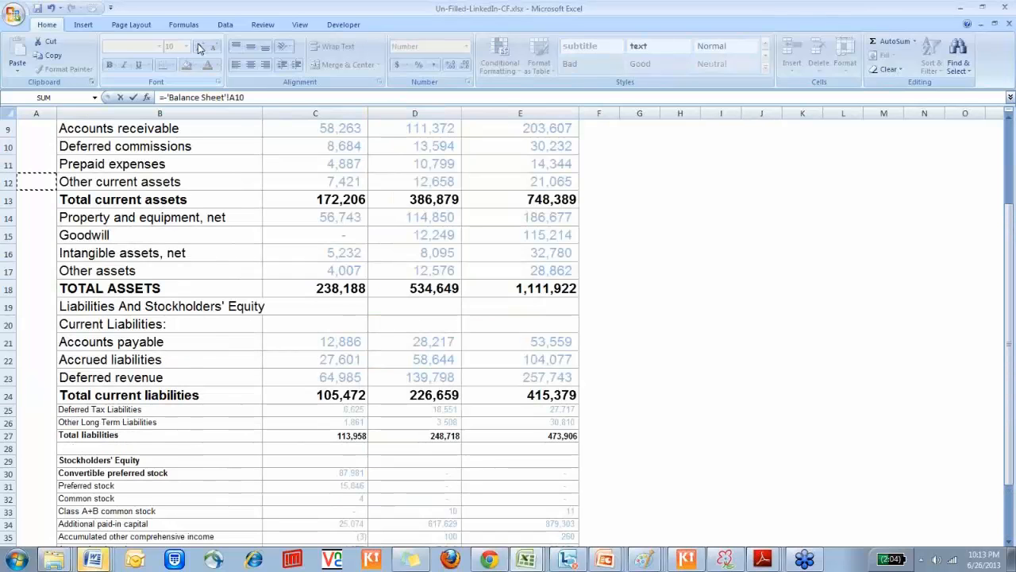
key("Down")
key("Down")
key("Down")
key("Down")
key("Down")
key("Down")
key("Down")
key("Down")
key("Down")
key("Down")
key("Down")
key("Down")
key("Down")
key("Down")
key("Down")
key("Down")
key("Down")
key("Down")
key("Down")
key("Down")
key("Right")
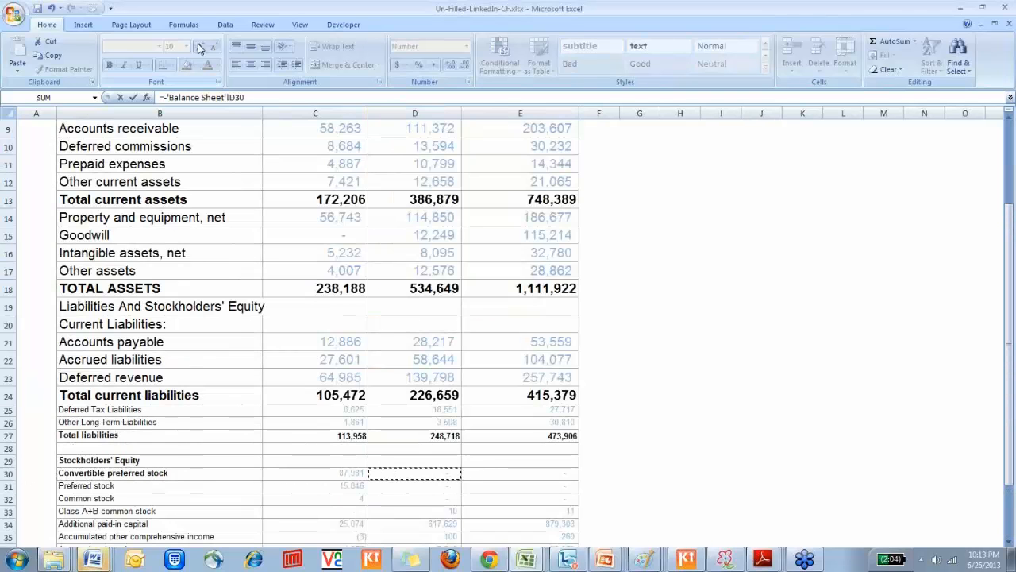
type("-")
key("Down")
key("Down")
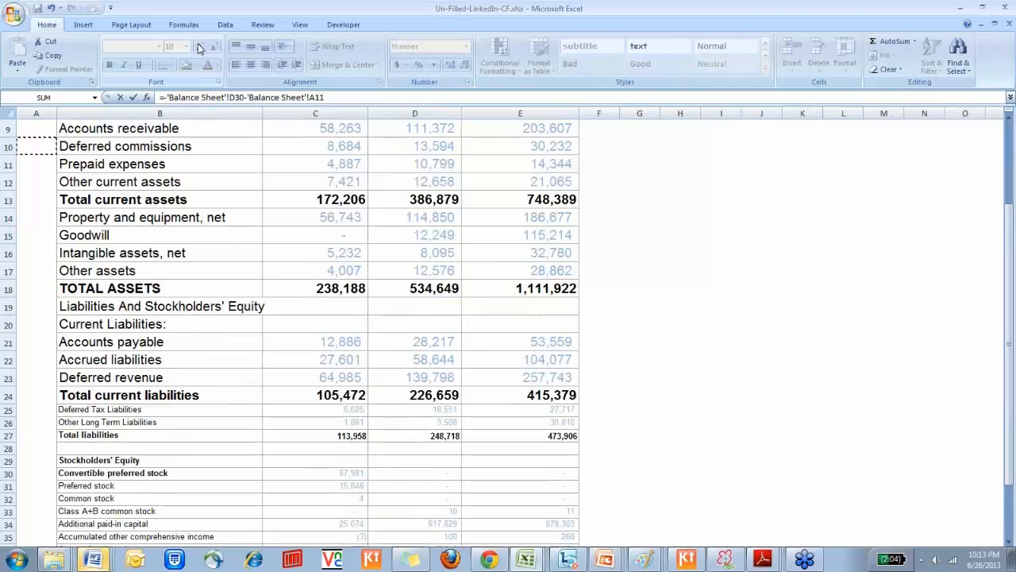
key("Down")
key("Down")
key("Down")
key("Down")
key("Down")
key("Down")
key("Down")
key("Down")
key("Down")
key("Down")
key("Down")
key("Down")
key("Down")
key("Down")
key("Down")
key("Down")
key("Down")
key("Down")
key("Down")
key("Right")
key("Right")
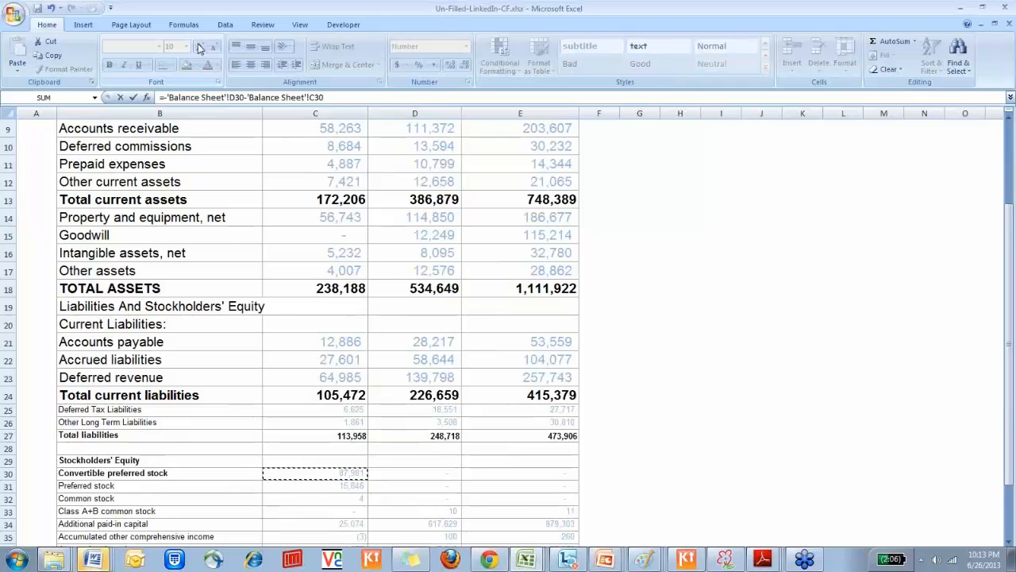
key("Return")
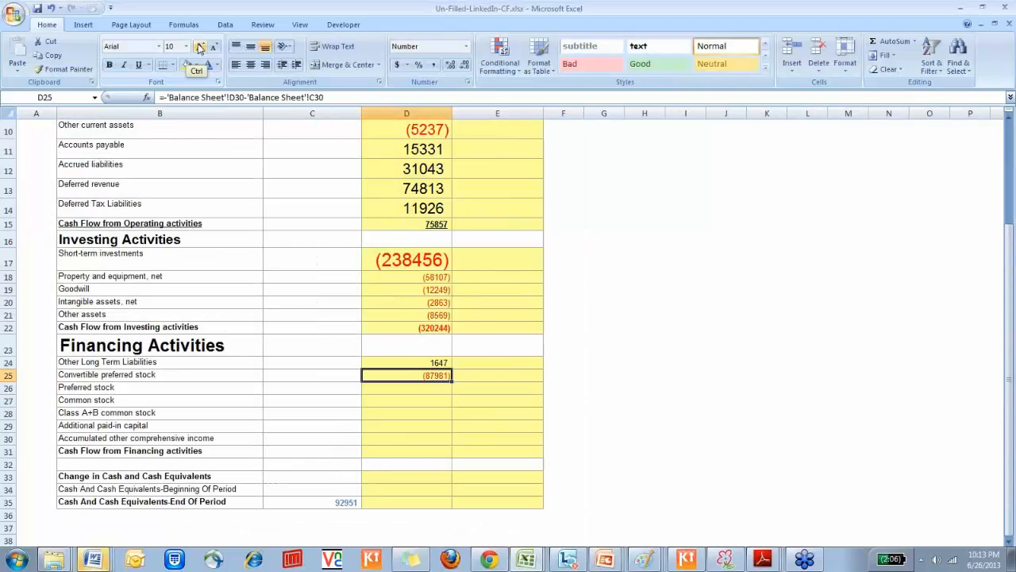
Copy the convertible preferred stock formula from D25 down through the accumulated other comprehensive income cell D30
key("ctrl+c")
key("shift+Down")
key("shift+Down")
key("shift+Down")
key("shift+Down")
key("shift+Down")
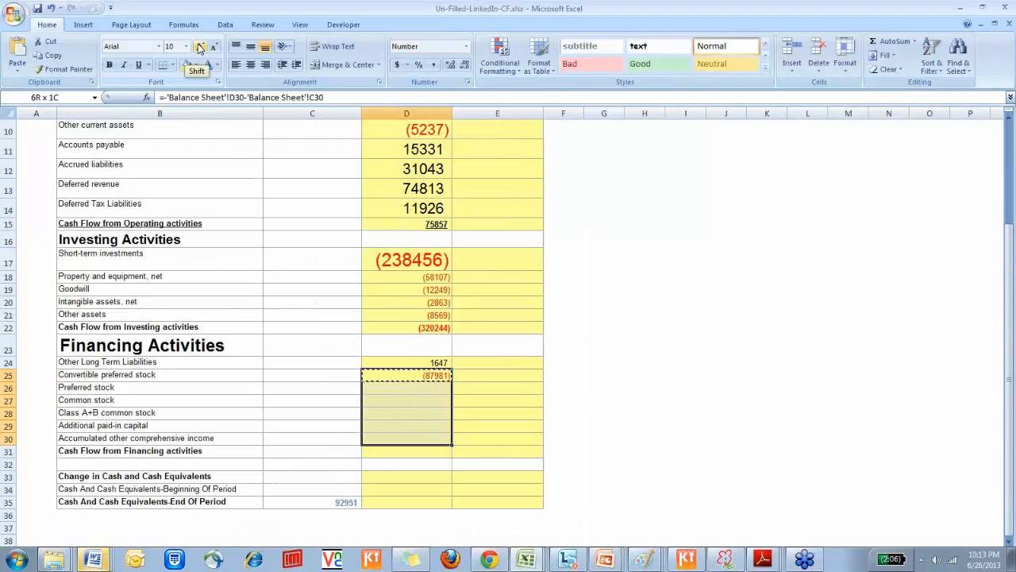
key("ctrl+v")
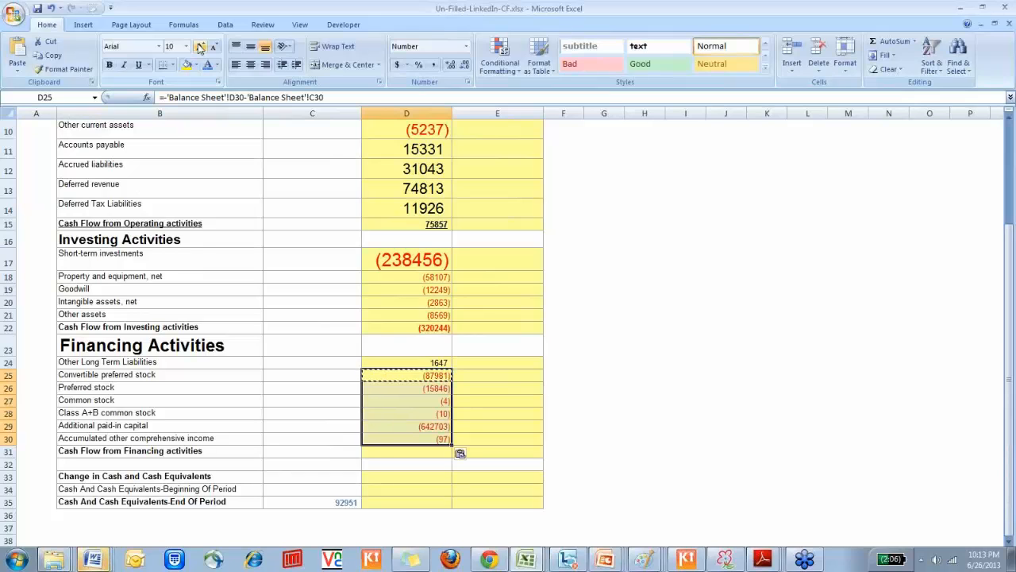
key("Escape")
Trace the accumulated other comprehensive income formula in D30 to its source row on the Balance Sheet
key("Down")
key("Down")
key("Down")
key("Down")
key("Down")
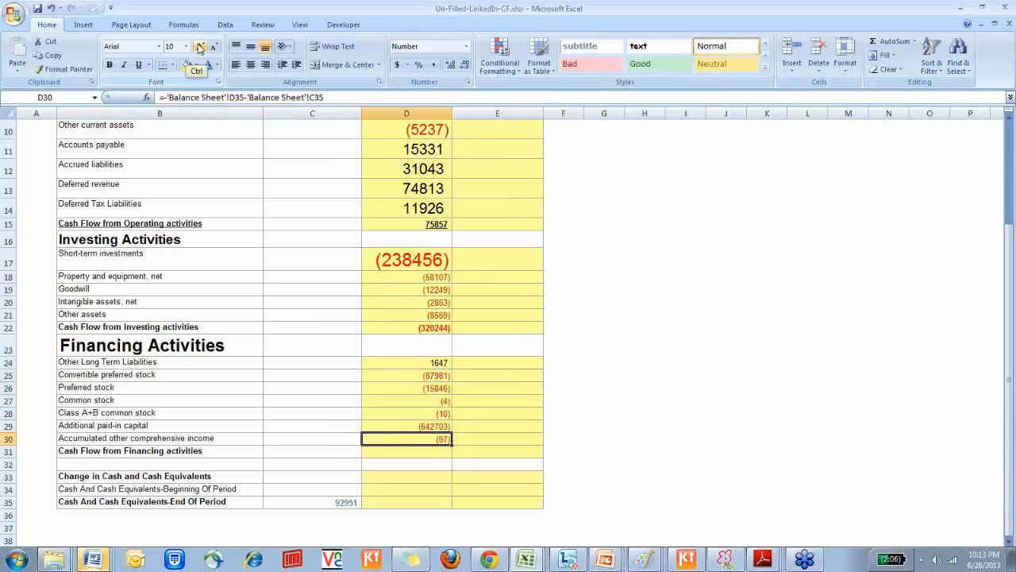
key("ctrl+[")
key("shift+Left")
key("shift+Left")
key("shift+Left")
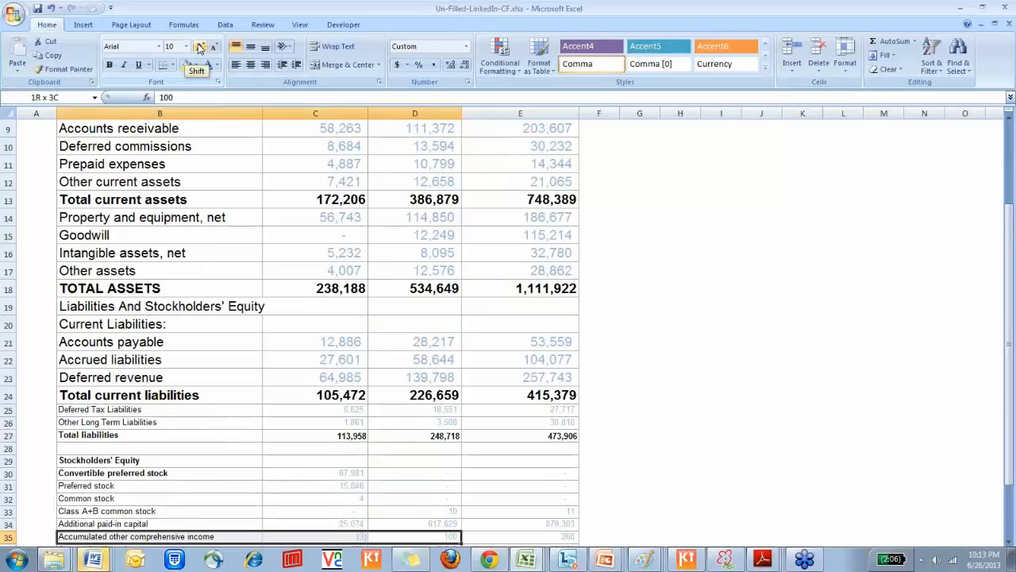
key("shift+Right")
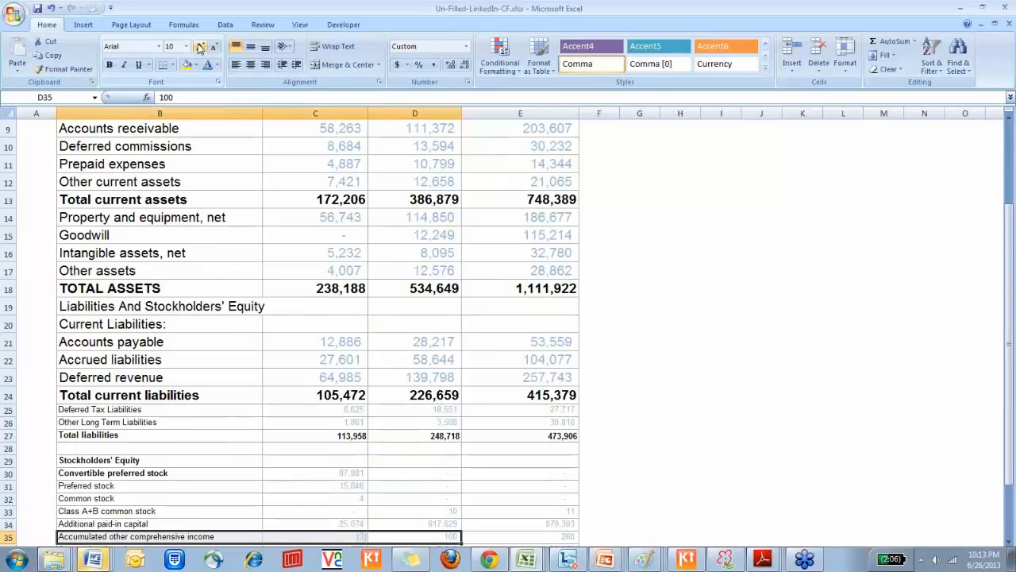
Compare the Balance Sheet rows from preferred stock through accumulated other comprehensive income with the cash flow cells D26:D30
key("Up")
key("Up")
key("Up")
key("Left")
key("Left")
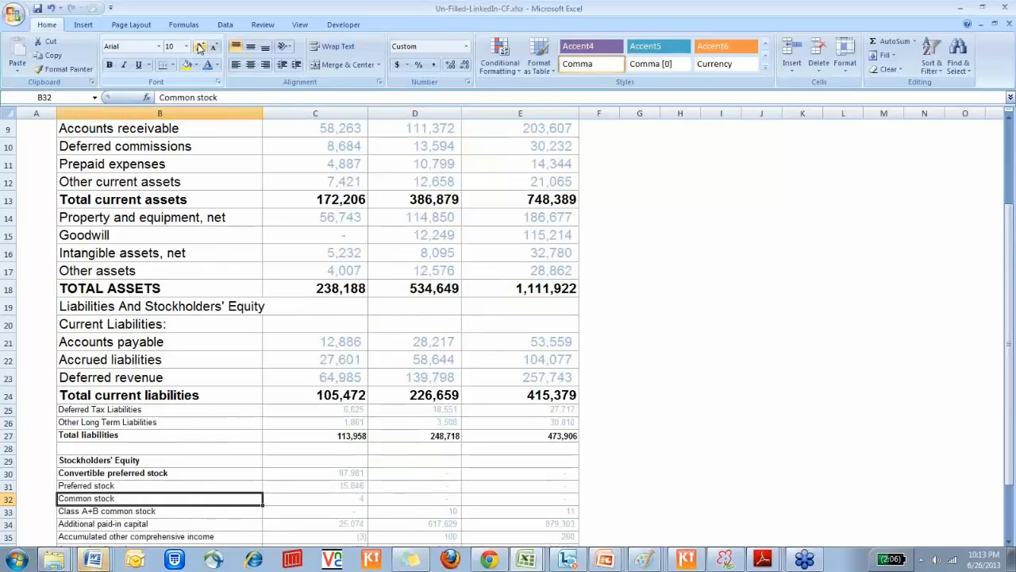
key("Up")
key("Left")
key("Right")
key("shift+Down")
key("shift+Down")
key("shift+Down")
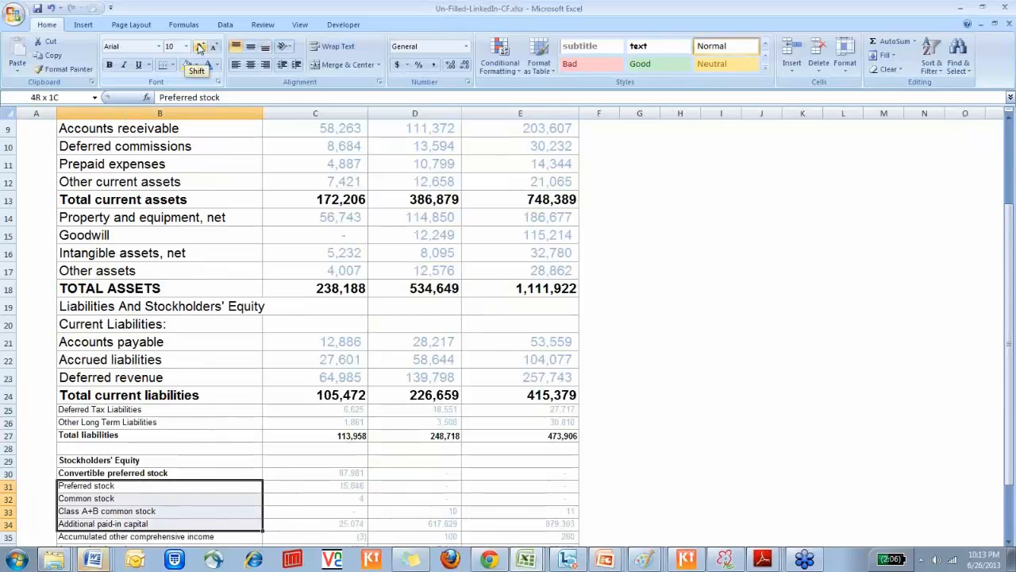
key("shift+Down")
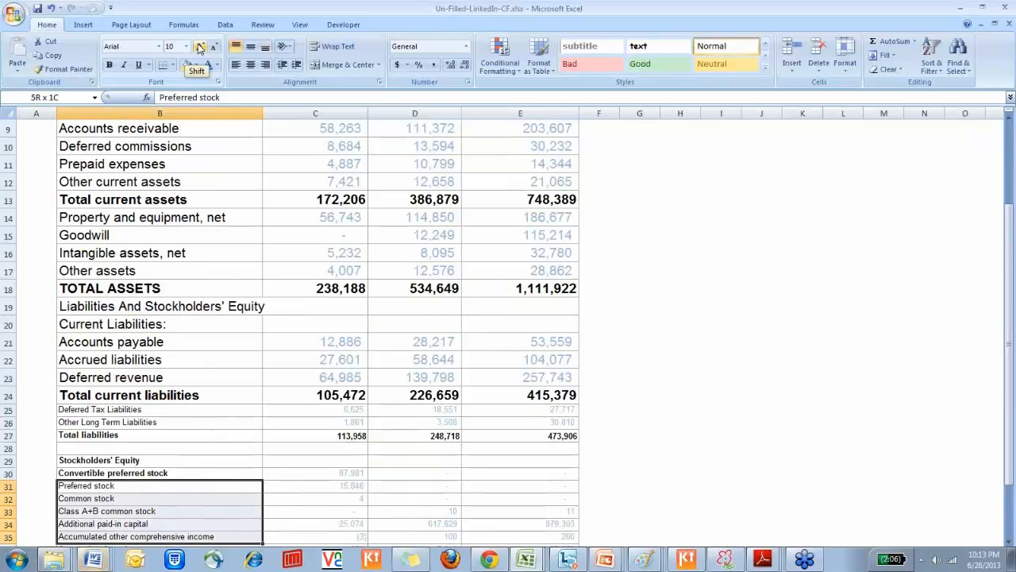
key("ctrl+Page_Down")
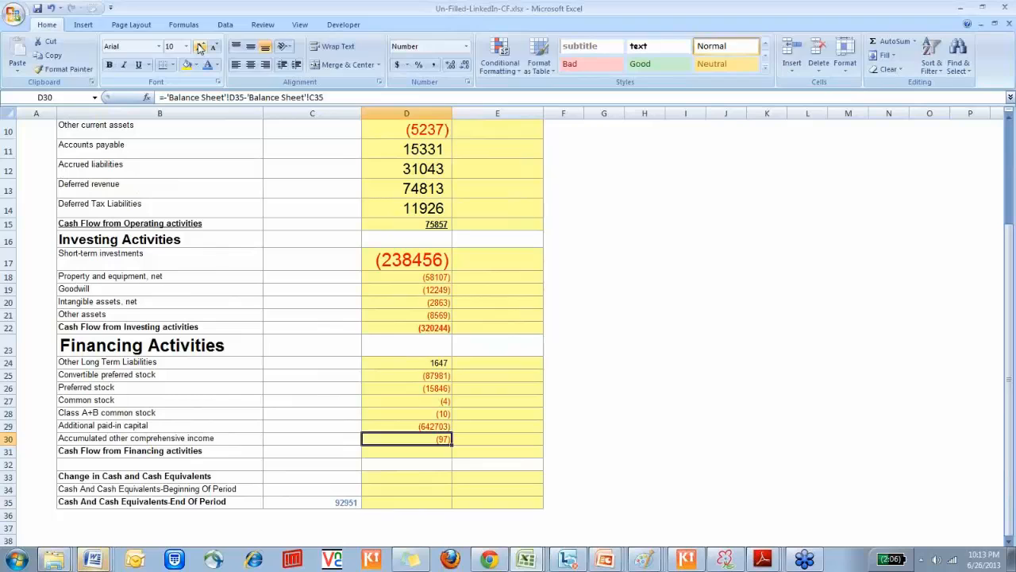
key("shift+Up")
key("shift+Up")
key("shift+Up")
key("shift+Up")
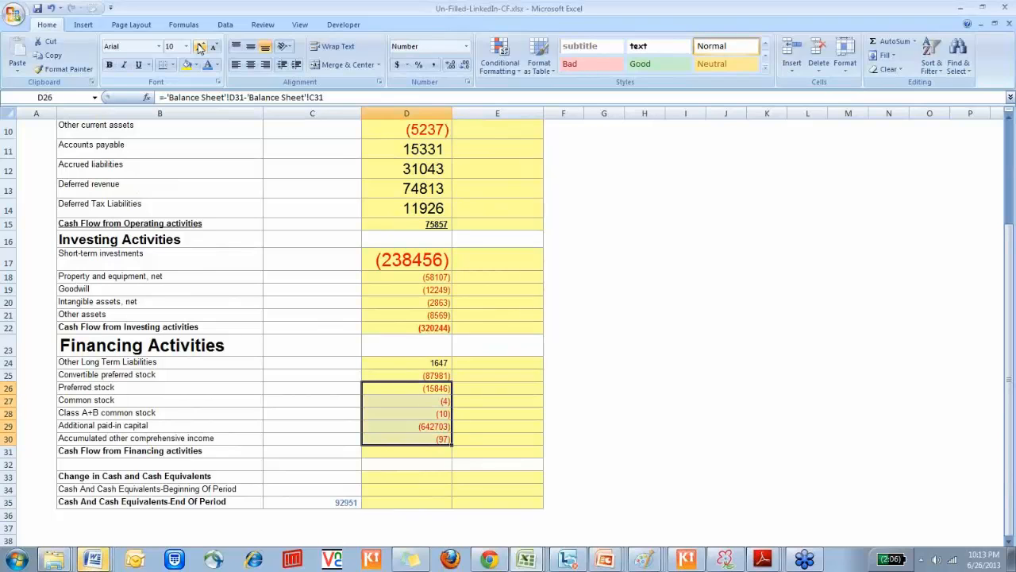
Total the FY 2011 cash flow from financing activities in D31 with =SUM(D24:D30)
key("Down")
key("Down")
key("Down")
key("Down")
key("Down")
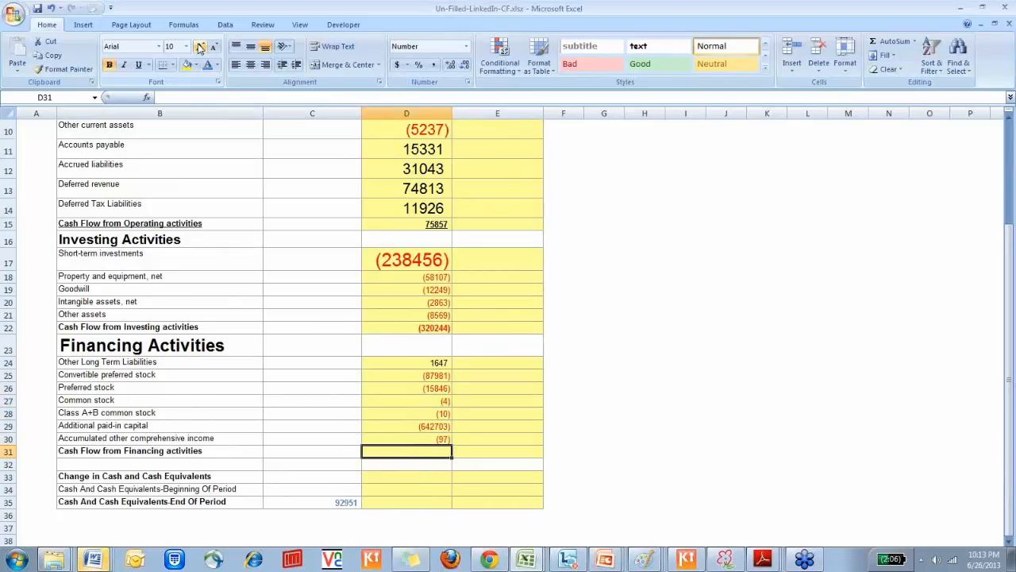
type("=sum(")
key("Up")
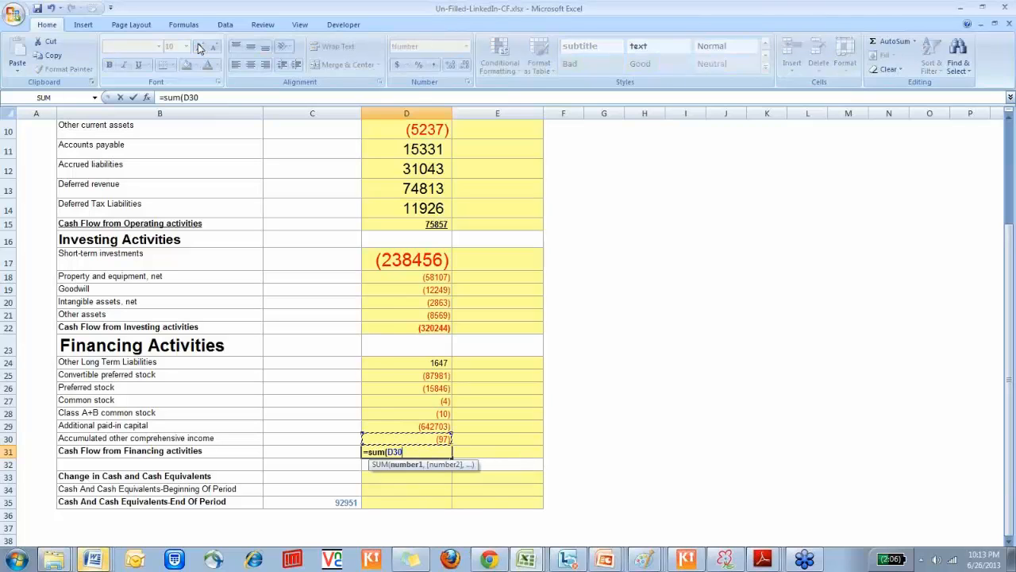
key("ctrl+shift+Up")
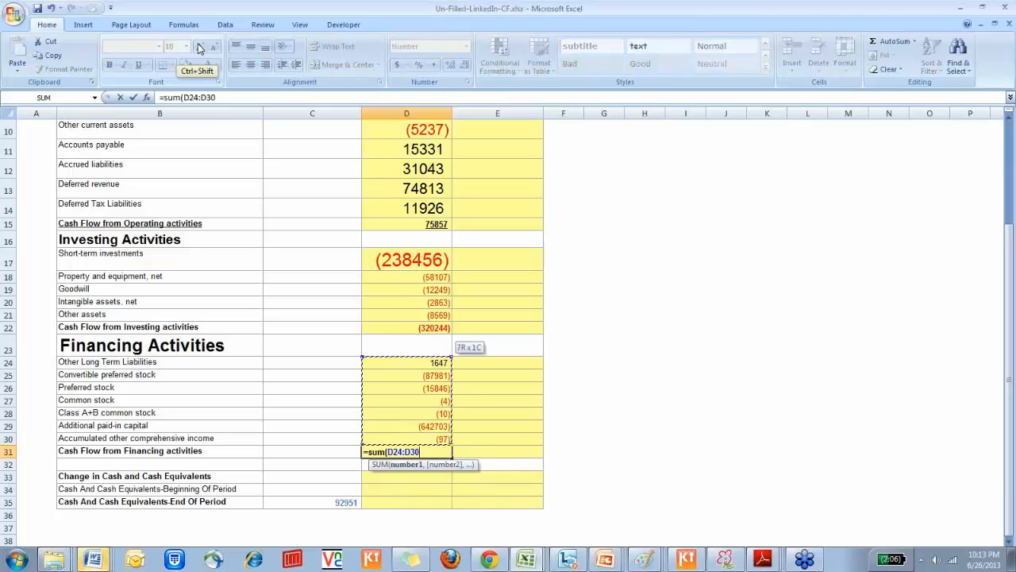
type(")")
key("Return")
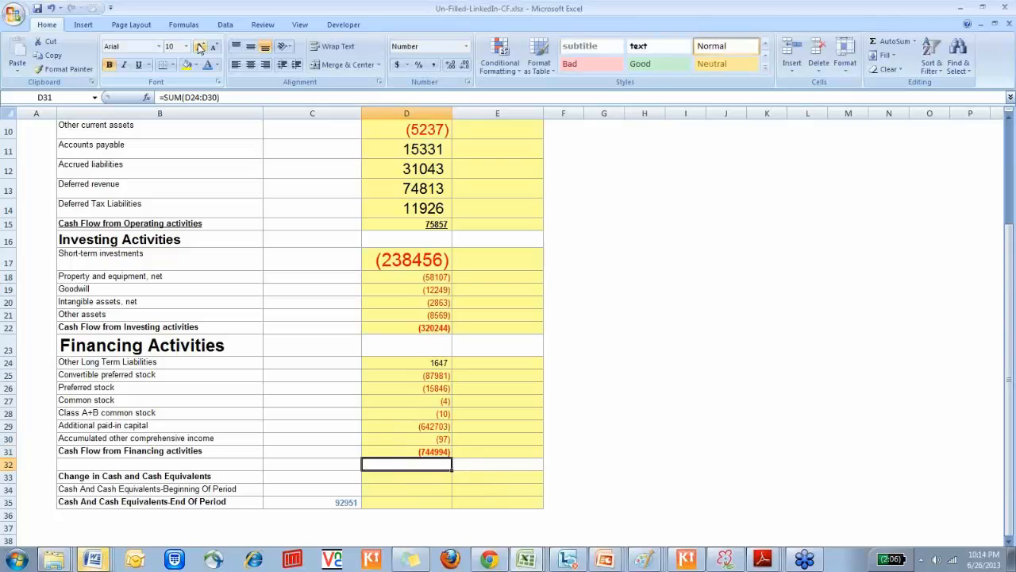
Enlarge the FY 2010 end-of-period cash value in C35 to font size 18
key("Up")
key("shift+Left")
key("shift+Left")
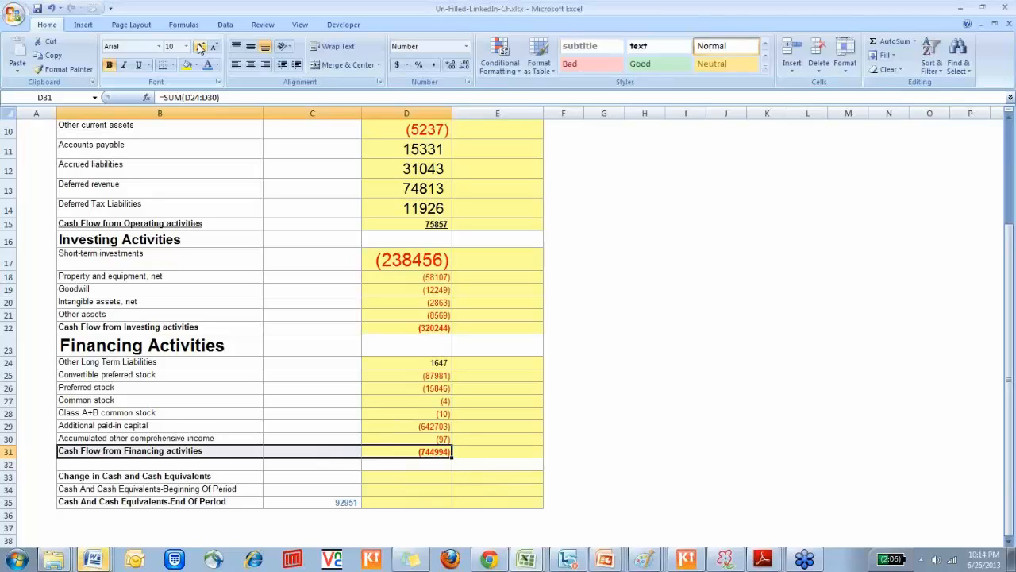
key("Down")
key("Down")
key("Down")
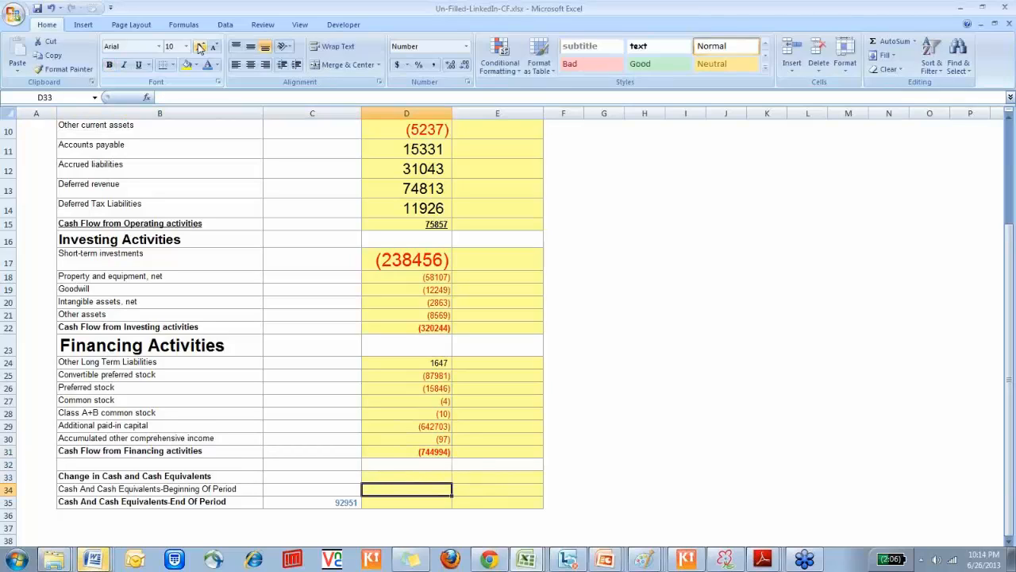
key("Up")
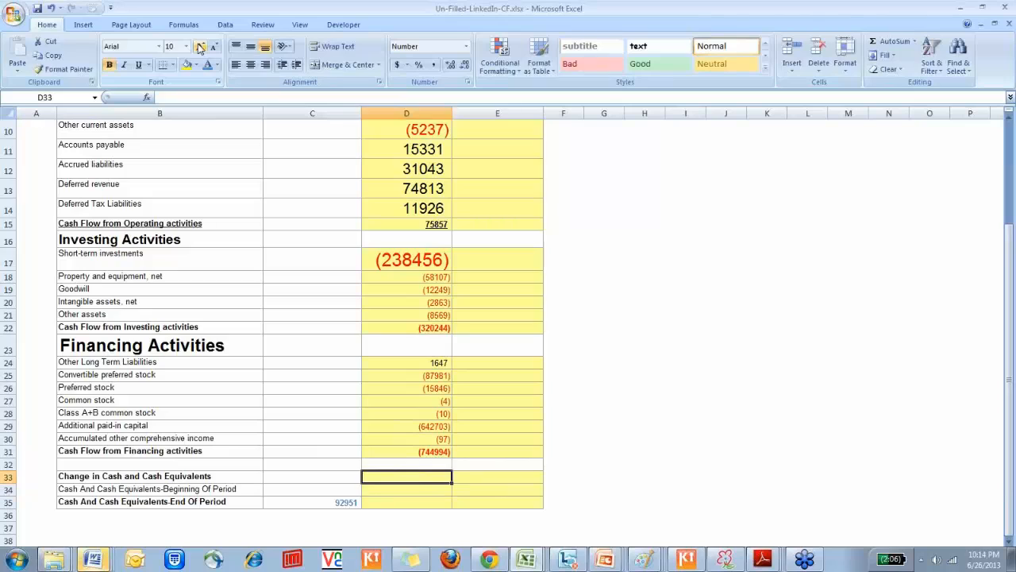
key("Left")
key("Down")
key("Down")
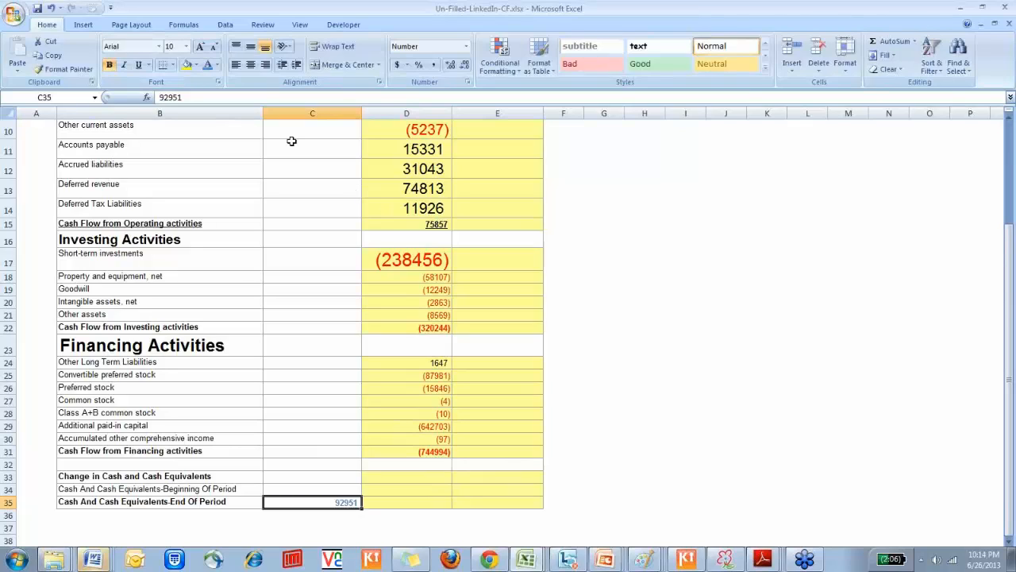
left_click(200, 46)
left_click(194, 65)
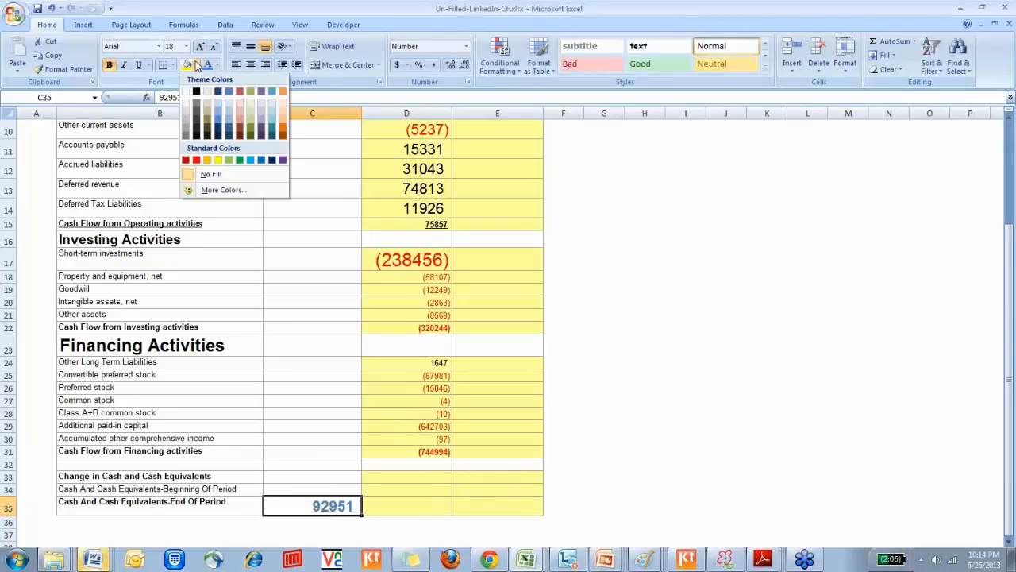
key("Escape")
Link the FY 2011 beginning cash in D34 to the FY 2010 ending cash with =C35
key("Up")
key("Right")
type("=")
key("Down")
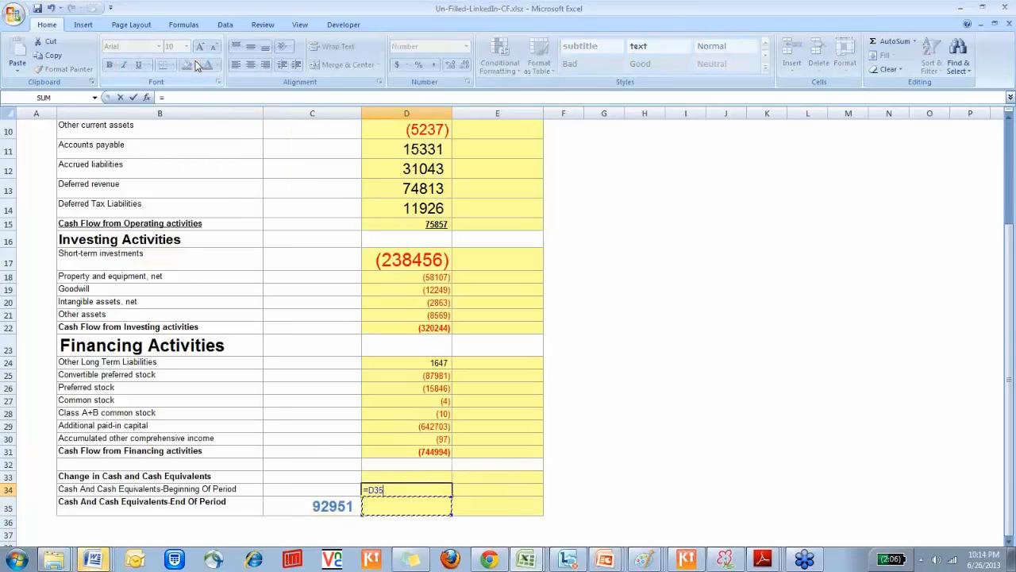
key("Left")
key("Return")
key("Up")
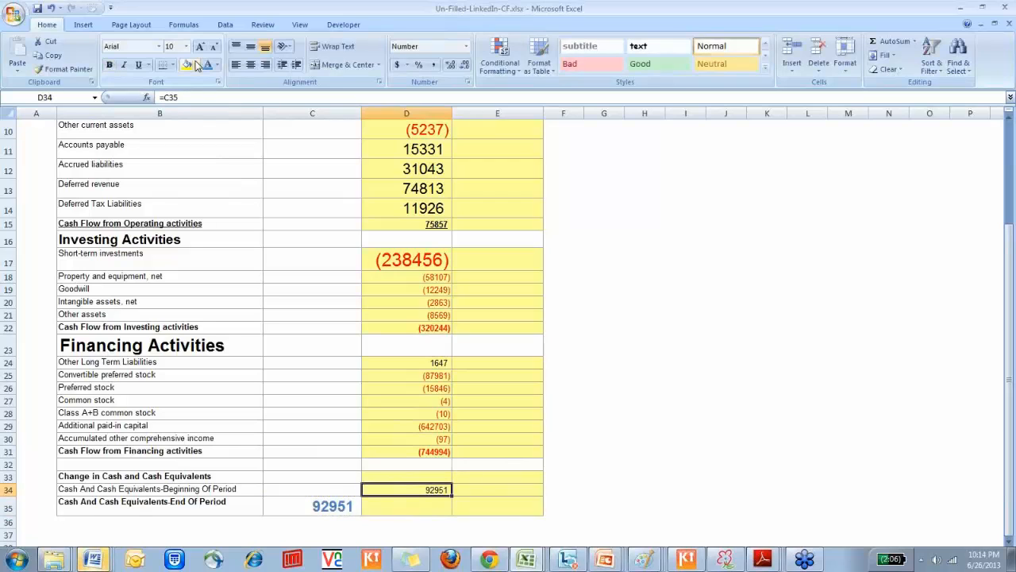
Link the FY 2012 beginning cash in E34 to the FY 2011 ending cash cell D35
key("Right")
type("=")
key("Down")
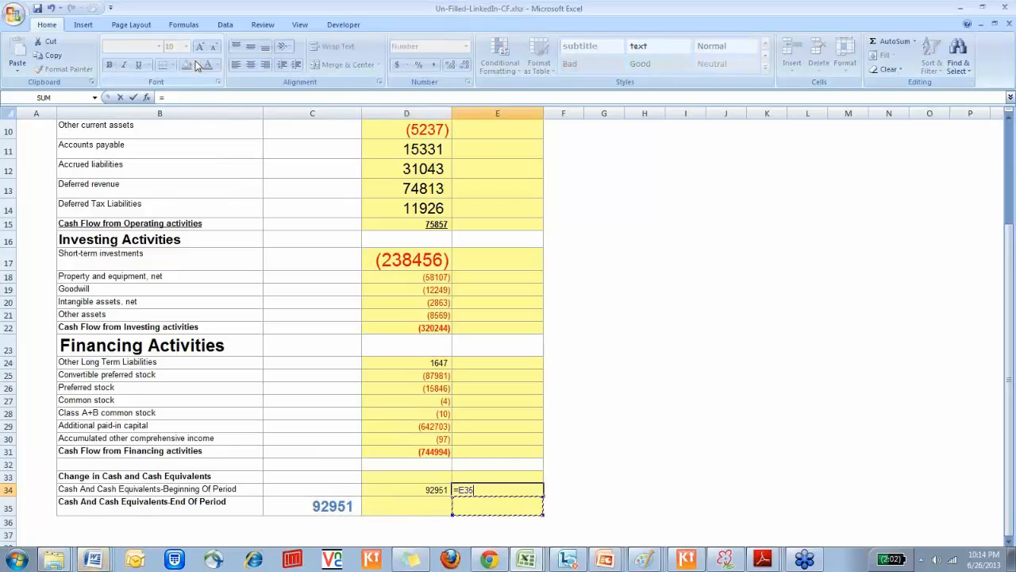
key("Left")
key("Return")
key("Left")
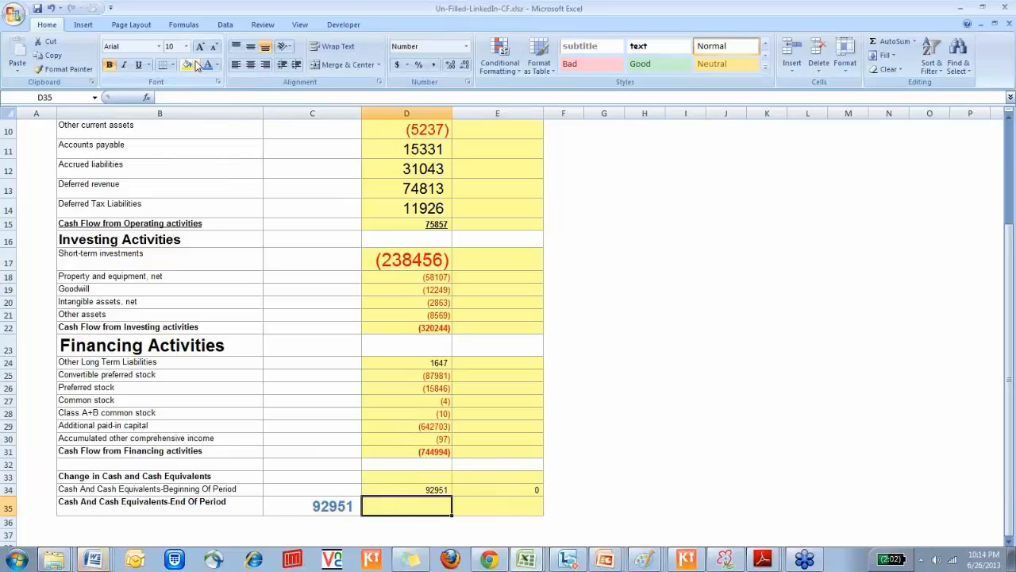
Look over the Change in Cash and Cash Equivalents row and go to its FY 2011 cell D33
key("Up")
key("Up")
key("Left")
key("Left")
key("shift+Right")
key("shift+Right")
key("shift+Right")
key("shift+Right")
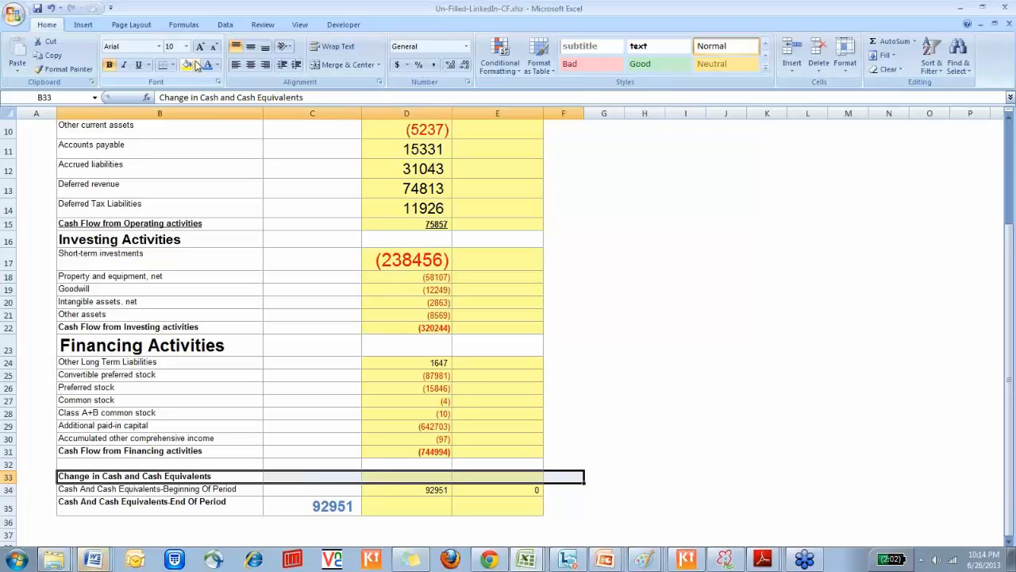
key("Right")
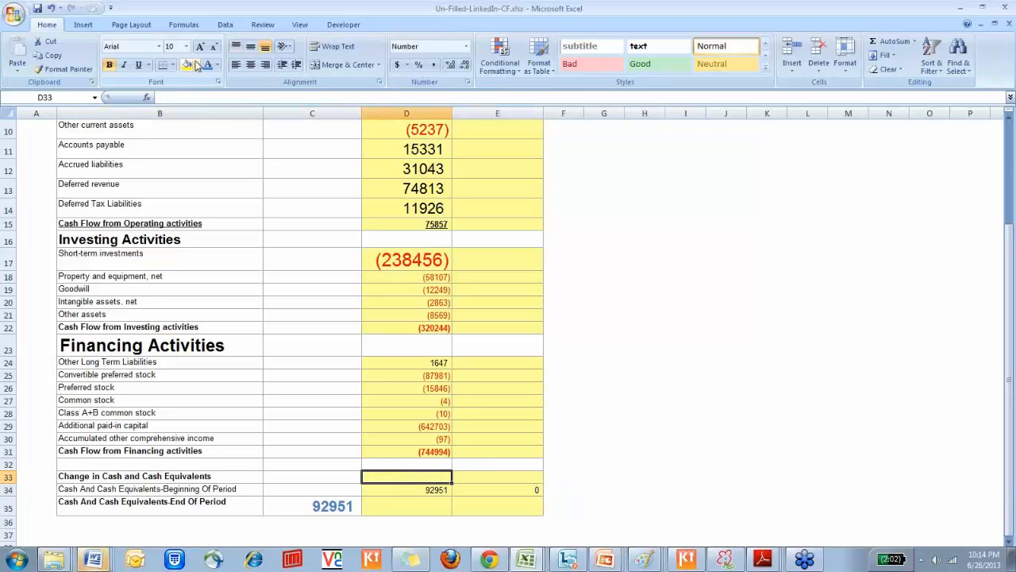
Calculate the FY 2011 change in cash in D33 by adding the financing, investing and operating totals as =D31+D22+D15
type("=")
key("Up")
key("Up")
type("+")
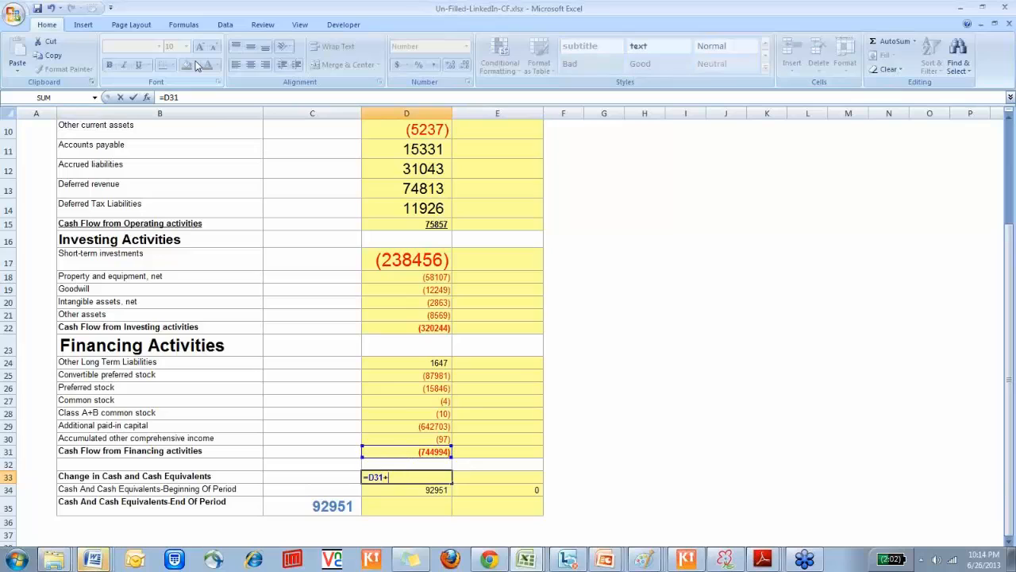
key("Up")
key("Up")
key("Up")
key("Up")
key("Up")
key("Up")
key("Up")
key("Up")
key("Up")
key("Up")
key("Up")
type("+")
key("Up")
key("Up")
key("Up")
key("Up")
key("Up")
key("Up")
key("Up")
key("Up")
key("Up")
key("Up")
key("Up")
key("Up")
key("Up")
key("Up")
key("Up")
key("Up")
key("Up")
key("Up")
key("Up")
key("Up")
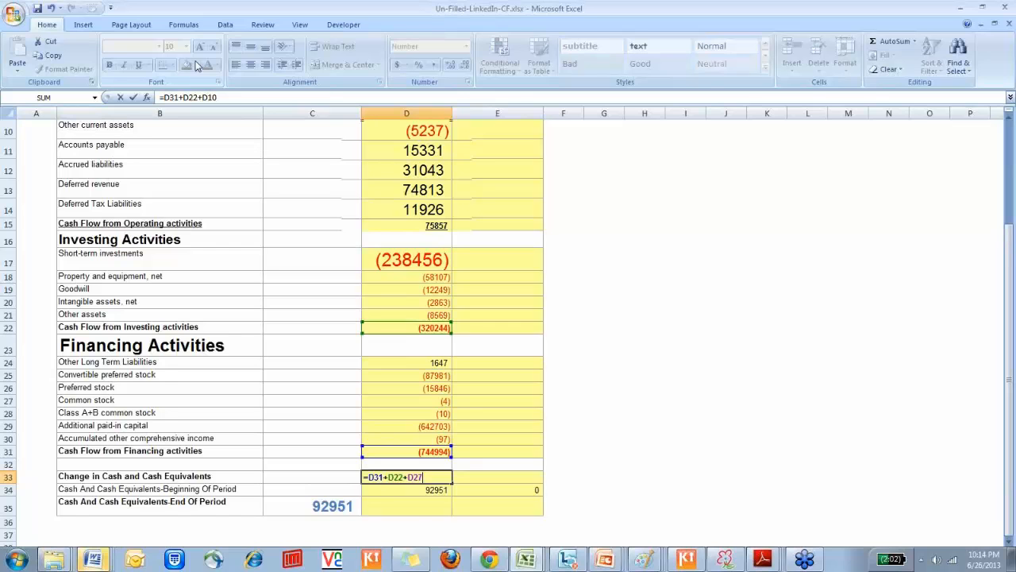
key("Up")
key("Up")
key("Up")
key("Up")
key("Up")
key("Up")
key("Up")
key("Up")
key("Up")
key("Down")
key("Down")
key("Down")
key("Down")
key("Down")
key("Down")
key("Down")
key("Down")
key("Down")
key("Down")
key("Down")
key("Down")
key("Down")
key("Down")
key("Down")
key("Down")
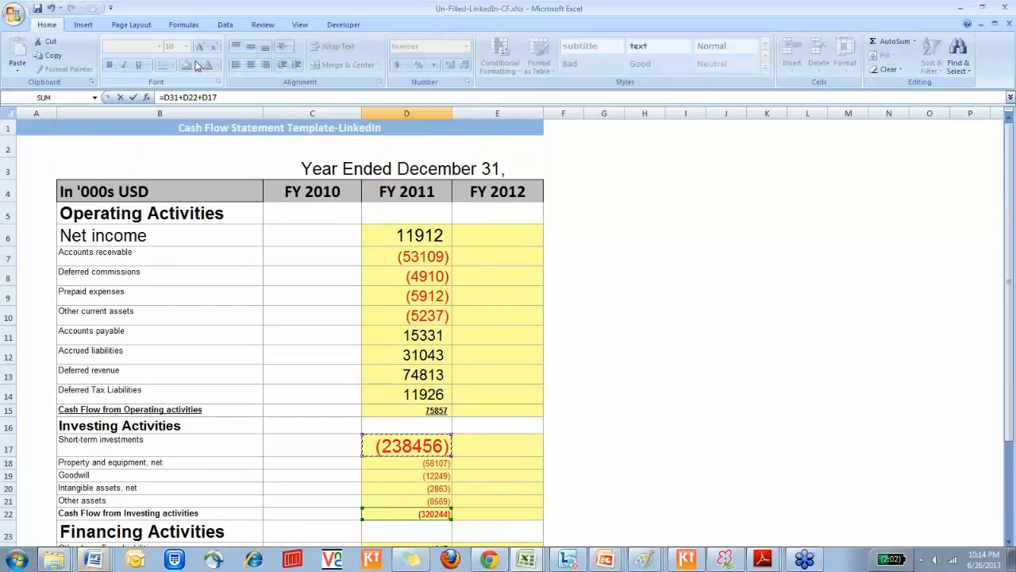
key("Return")
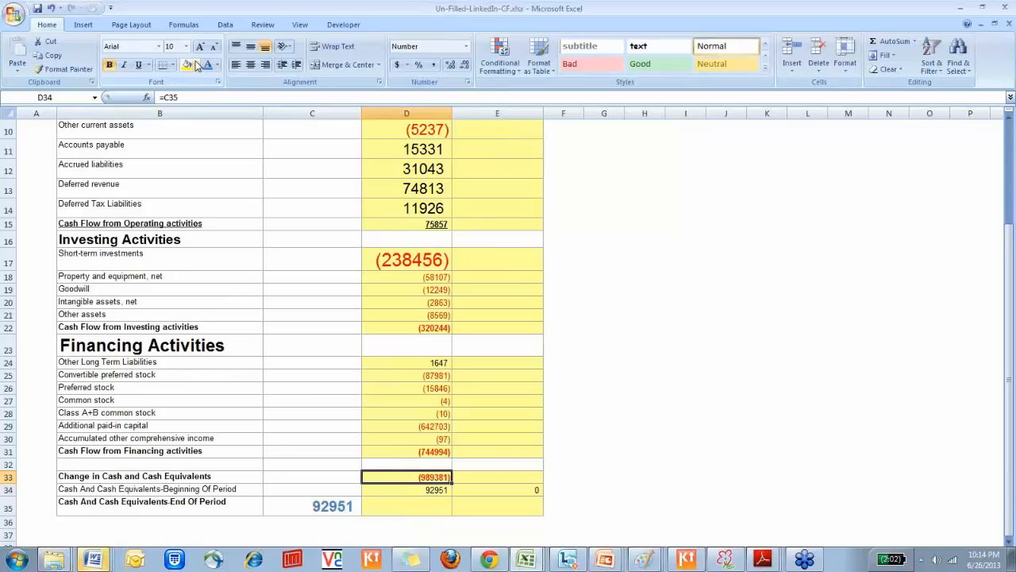
Check the change in cash formula in D33 and calculate the FY 2011 ending cash in D35 as =sum(D33:D34)
key("F2")
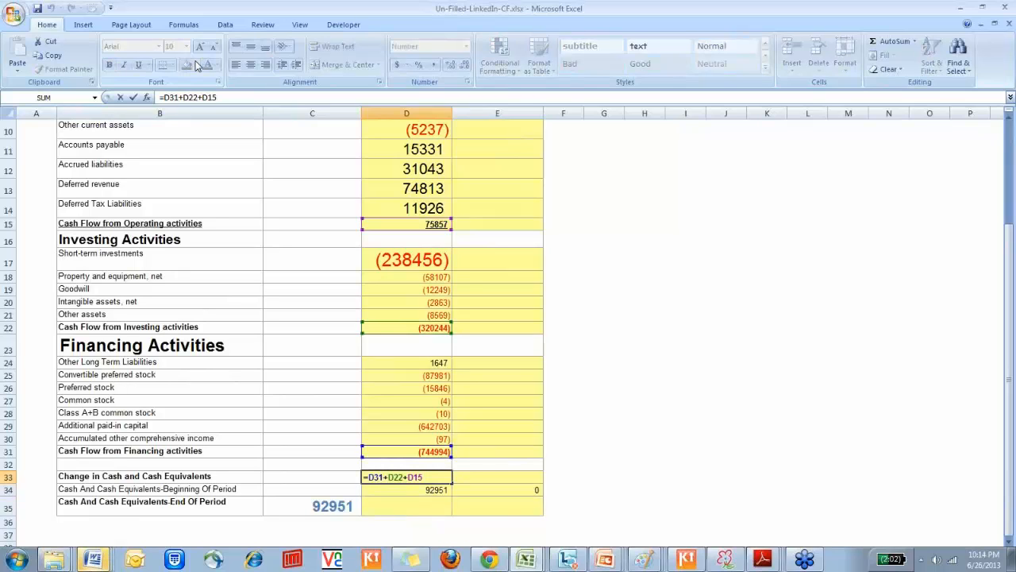
key("Escape")
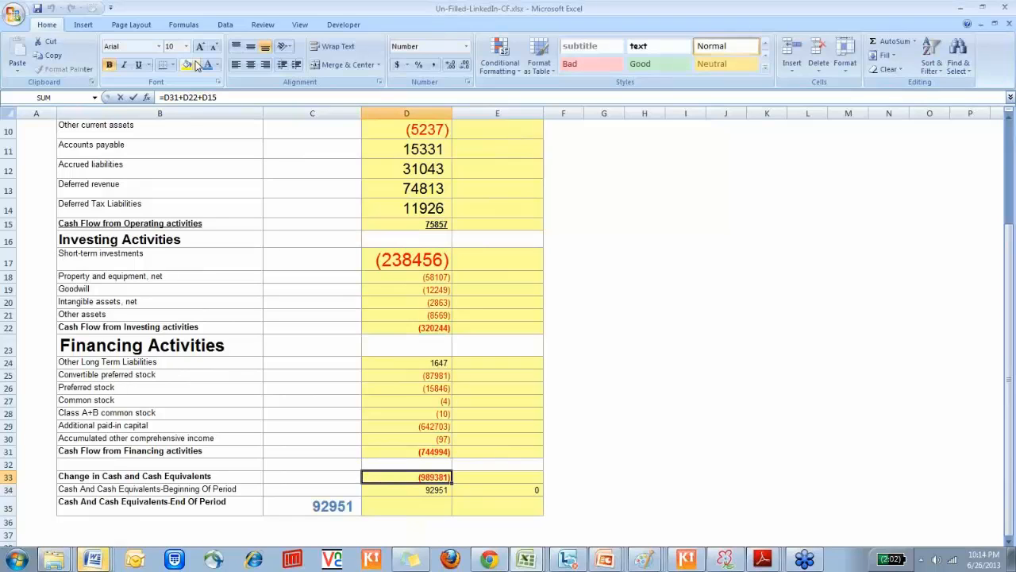
key("Down")
key("Down")
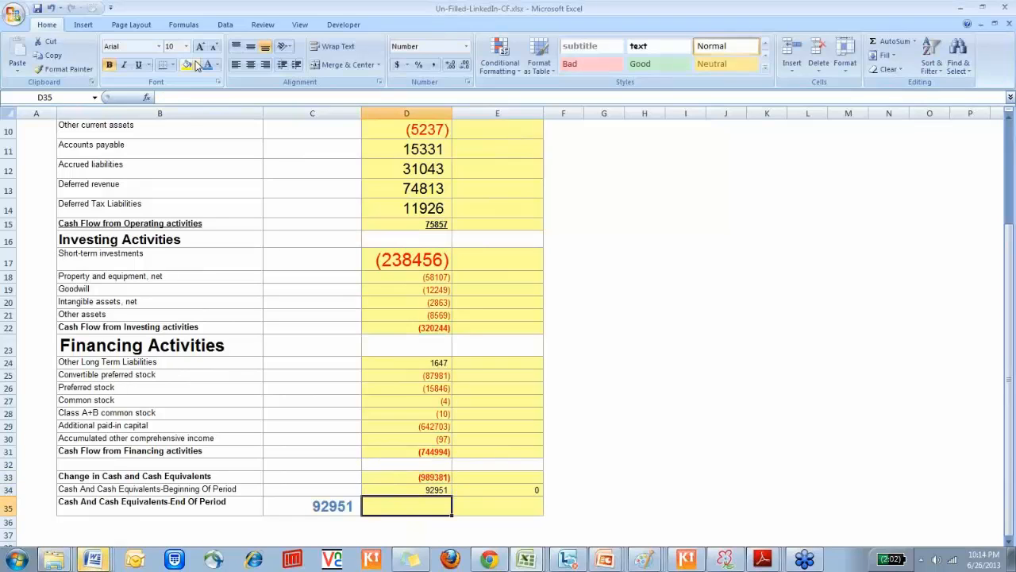
type("=sum(")
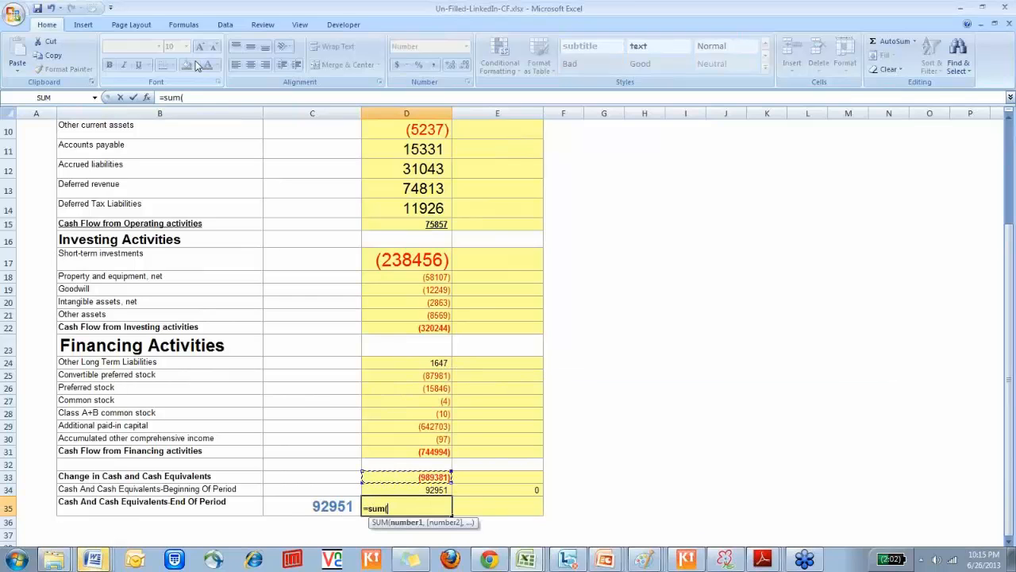
key("Up")
key("shift+Up")
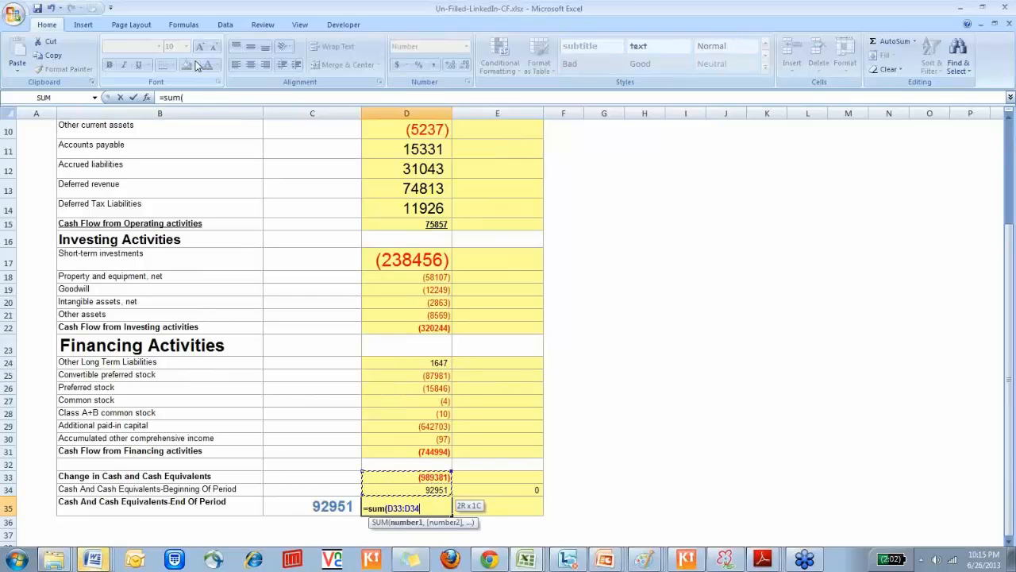
key("Return")
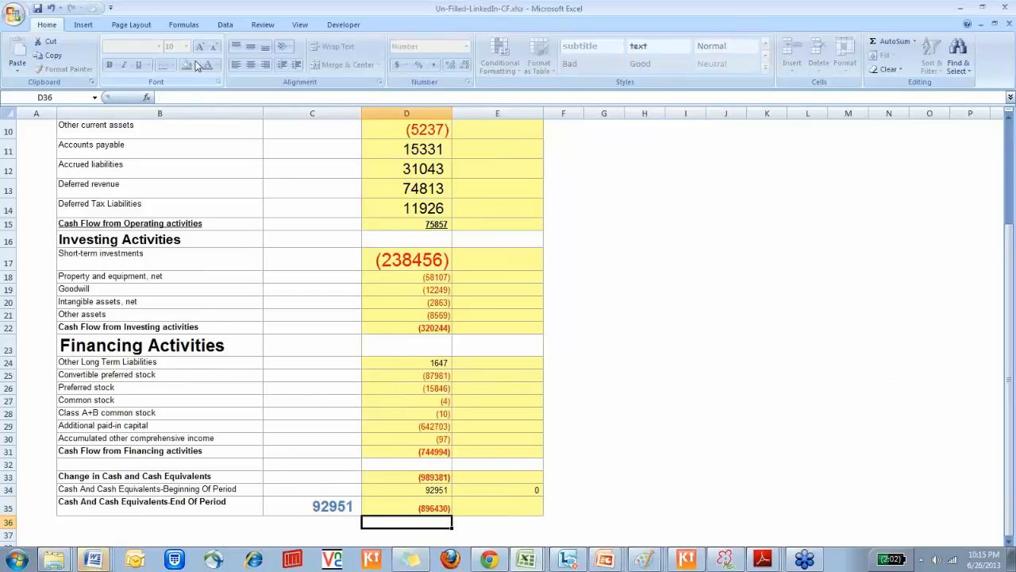
Trace the FY 2011 Convertible preferred stock formula in D25 to its Balance Sheet cells and return to the cash flow sheet
key("Up")
key("Up")
key("Up")
key("shift+Down")
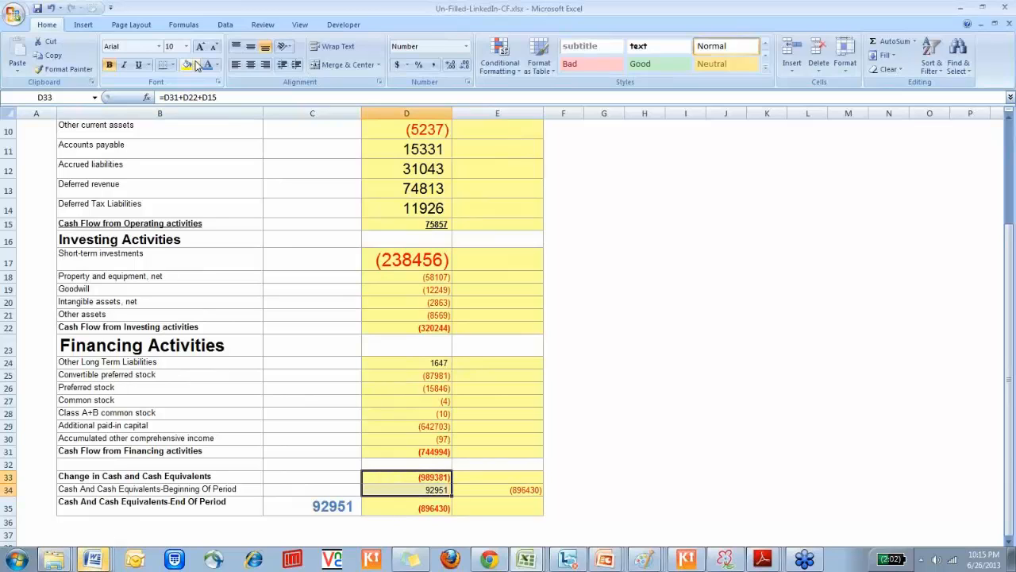
key("Up")
key("Down")
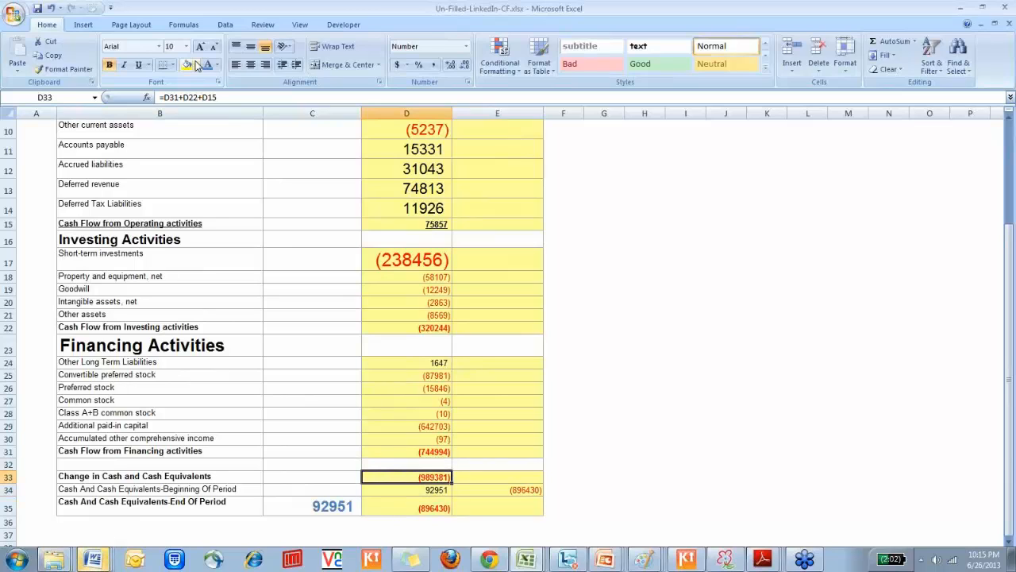
key("shift+Down")
key("Up")
key("Up")
key("Up")
key("Up")
key("Up")
key("Up")
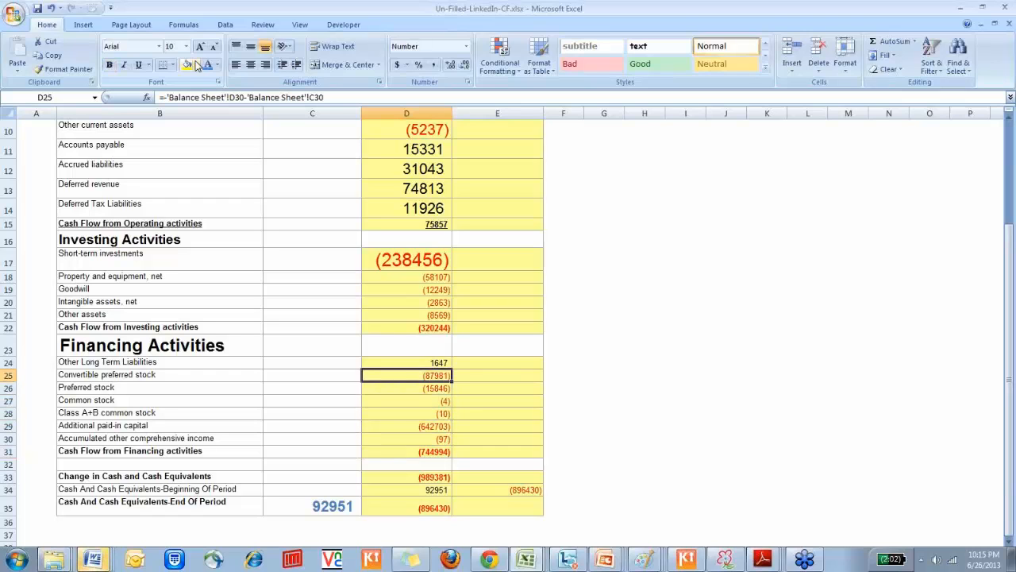
key("ctrl+[")
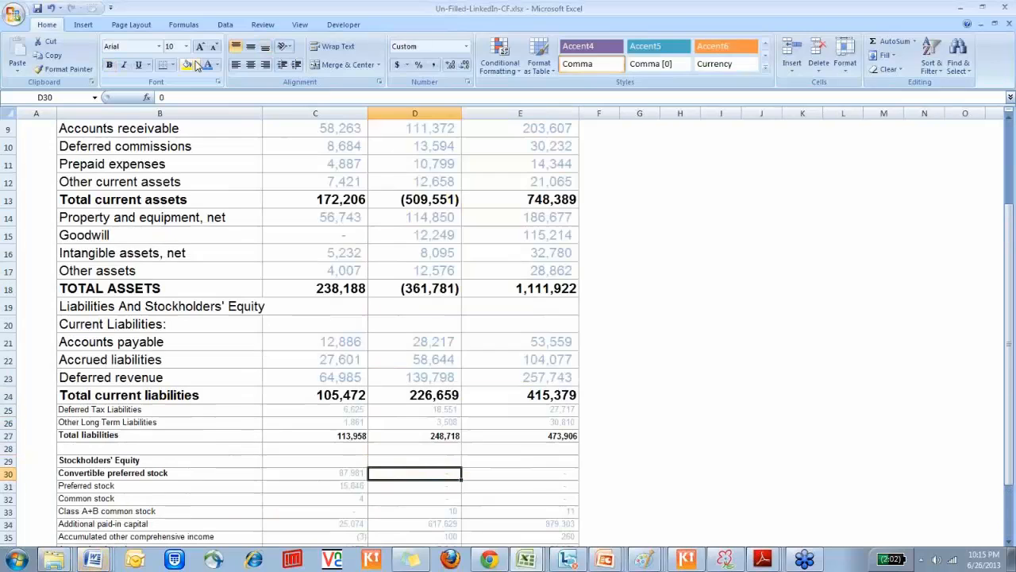
key("Left")
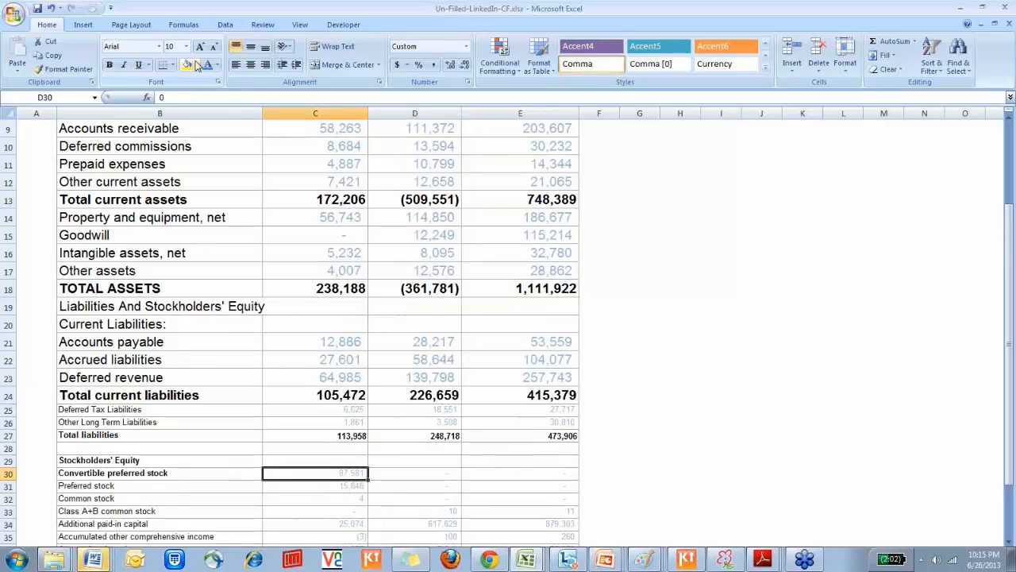
key("Right")
key("ctrl+Page_Down")
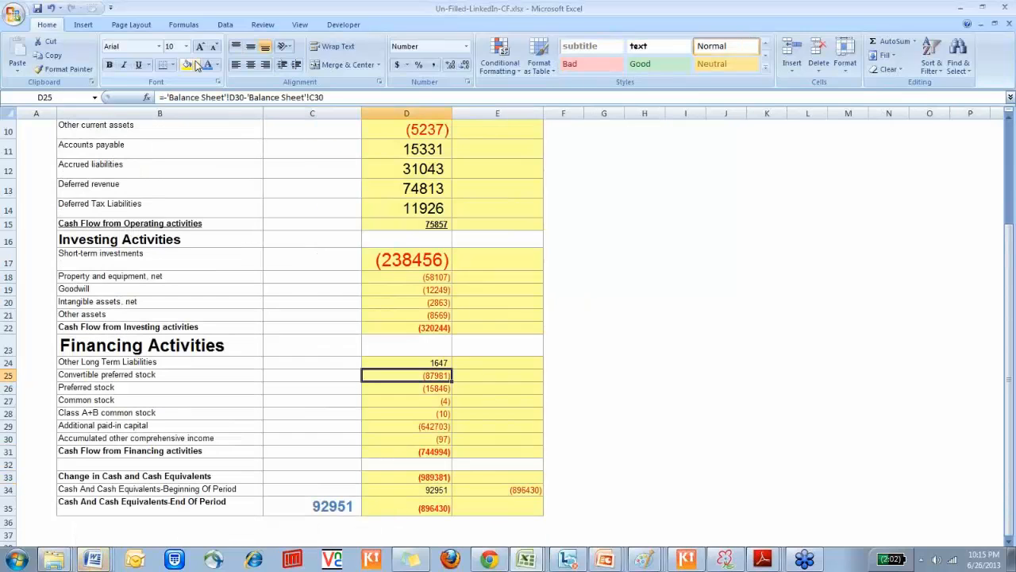
Copy the FY 2011 formulas in D6:D33, from Net income through Change in Cash and Cash Equivalents
key("Down")
key("Down")
key("Down")
key("Down")
key("Down")
key("Down")
key("Down")
key("Down")
key("Down")
key("Down")
key("Up")
key("Right")
key("Up")
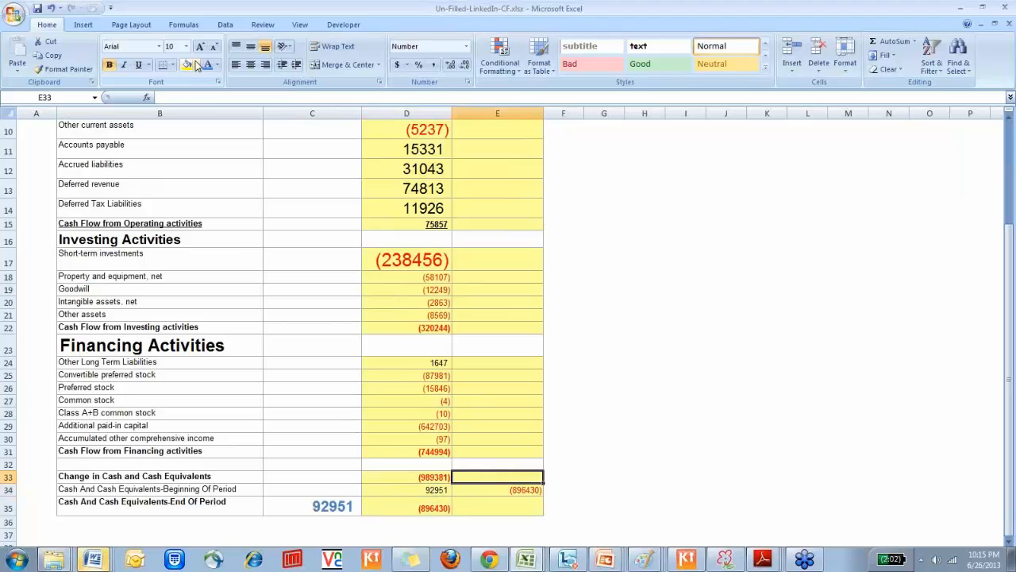
key("Left")
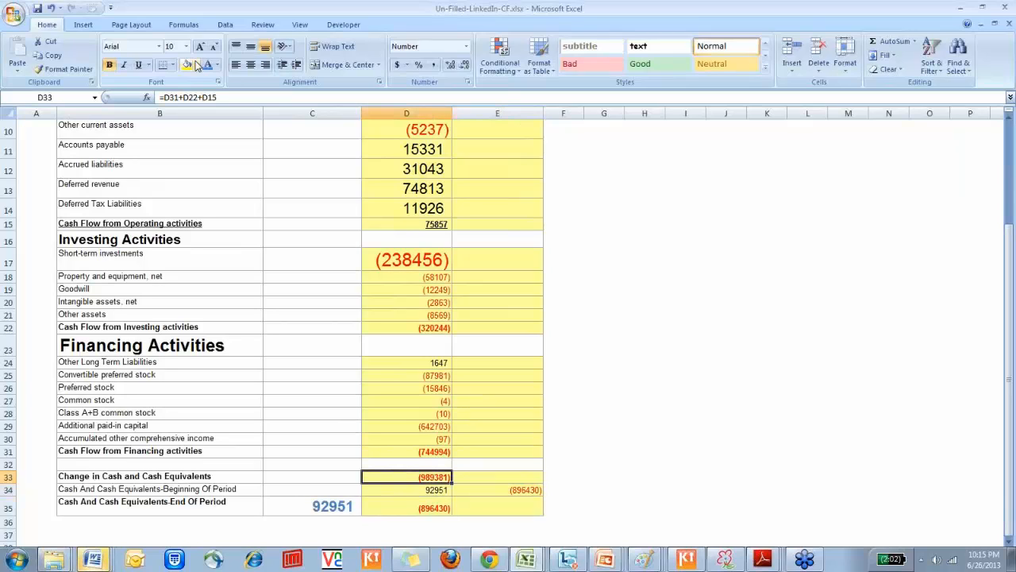
key("shift+Up")
key("shift+Up")
key("shift+Up")
key("shift+Up")
key("shift+Up")
key("shift+Up")
key("shift+Up")
key("shift+Up")
key("shift+Up")
key("shift+Up")
key("shift+Up")
key("shift+Up")
key("shift+Up")
key("shift+Up")
key("shift+Up")
key("shift+Up")
key("shift+Up")
key("shift+Up")
key("shift+Up")
key("shift+Up")
key("shift+Up")
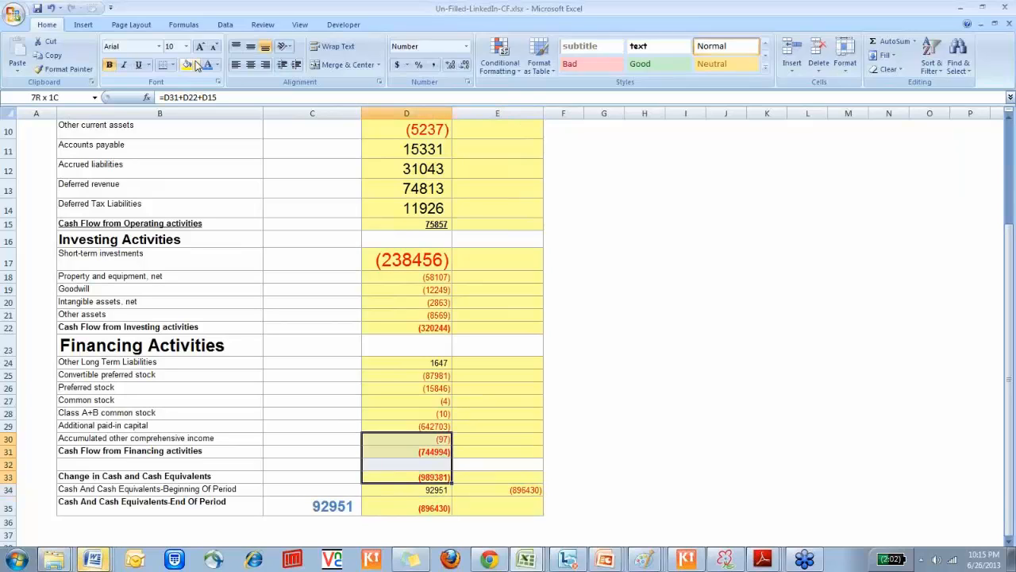
key("shift+Up")
key("shift+Up")
key("shift+Up")
key("shift+Up")
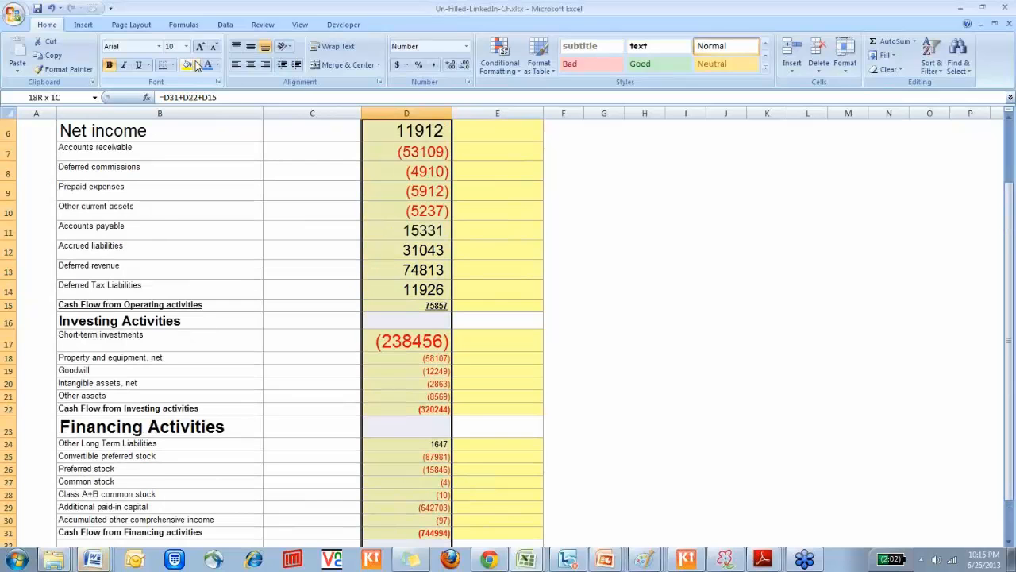
key("shift+Up")
key("shift+Up")
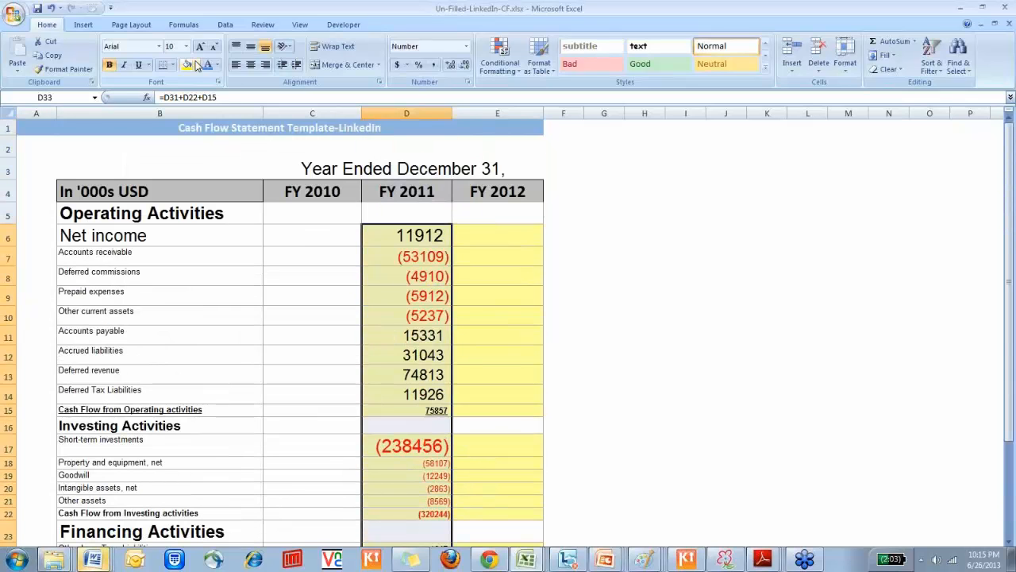
key("ctrl+c")
Paste the copied formulas into the FY 2012 column starting at the Net income cell E6
key("Right")
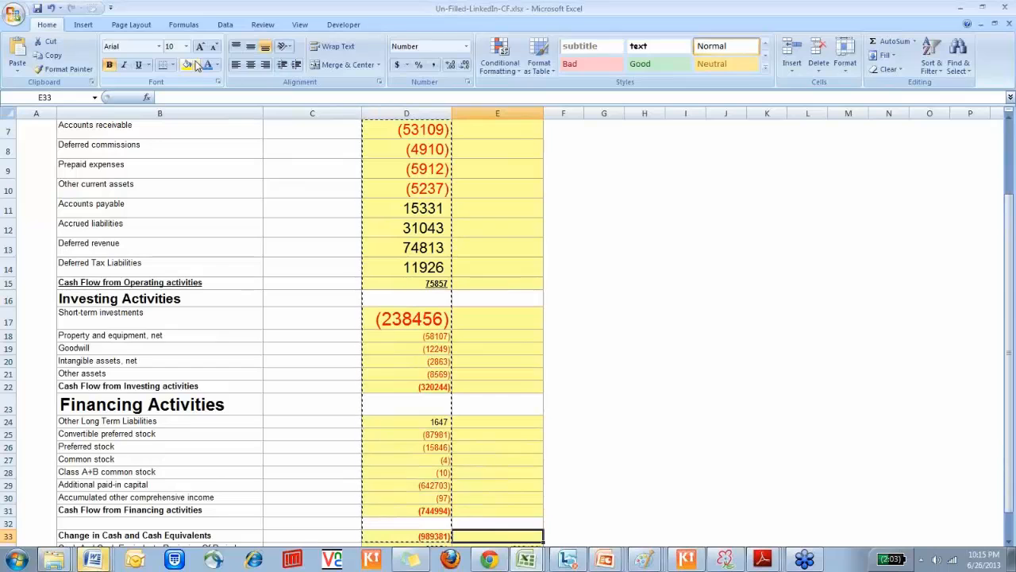
key("Up")
key("Up")
key("Up")
key("Up")
key("Up")
key("Up")
key("Up")
key("Up")
key("Up")
key("Up")
key("Up")
key("Up")
key("Up")
key("Up")
key("Up")
key("Up")
key("Up")
key("Up")
key("Up")
key("Up")
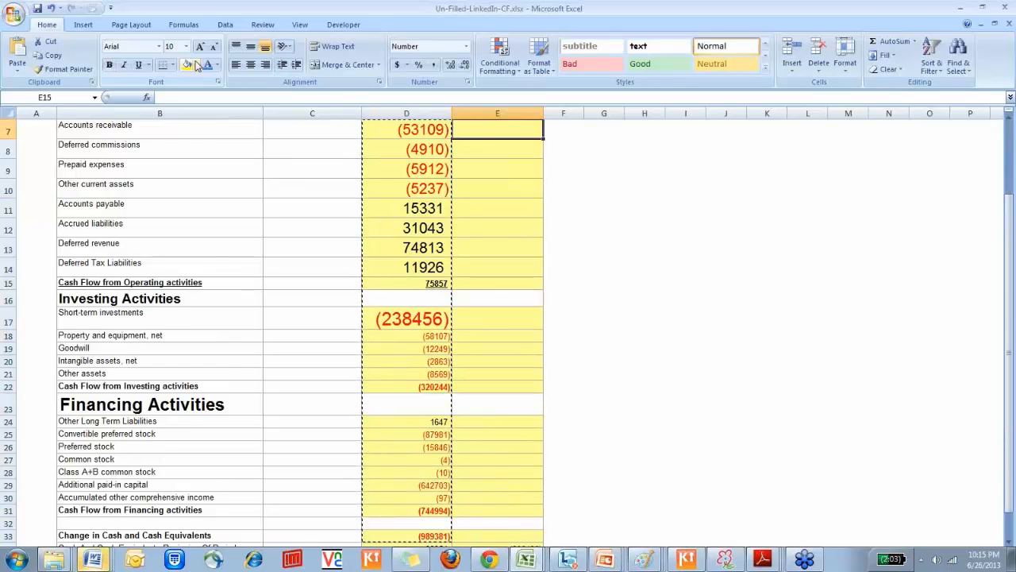
key("Up")
key("Up")
key("Up")
key("Up")
key("Up")
key("Up")
key("Down")
key("Down")
key("Down")
key("Down")
key("Down")
key("ctrl+v")
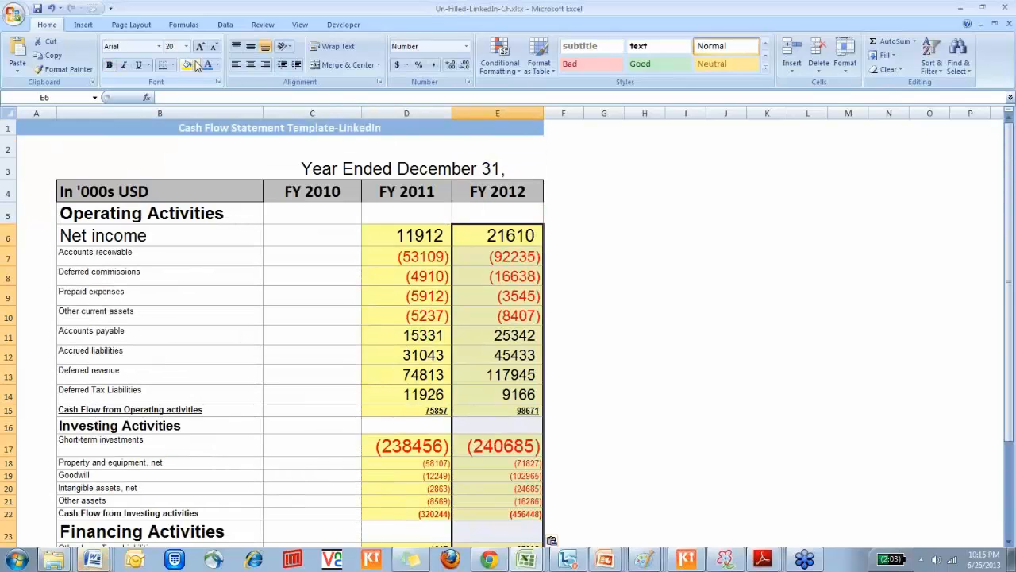
key("Escape")
Look over the FY 2012 investing and financing totals and check the formula behind the beginning cash cell E34
key("Down")
key("Down")
key("Down")
key("Down")
key("Down")
key("Down")
key("Down")
key("Down")
key("Down")
key("Down")
key("Down")
key("Down")
key("Down")
key("Down")
key("Down")
key("Down")
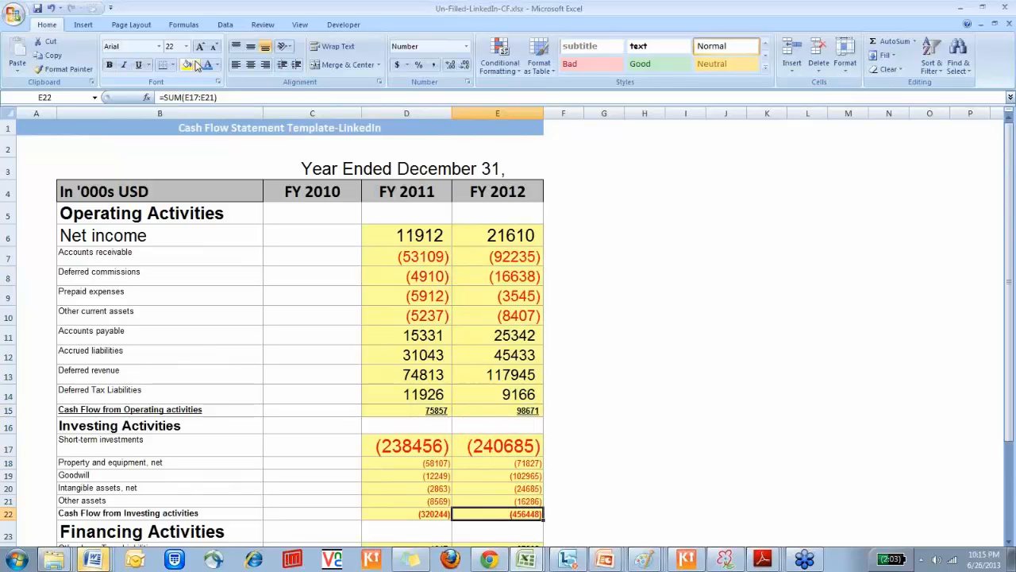
key("Down")
key("Down")
key("Down")
key("Down")
key("Down")
key("Down")
key("Down")
key("Down")
key("Down")
key("Down")
key("Down")
key("Down")
key("Down")
key("Down")
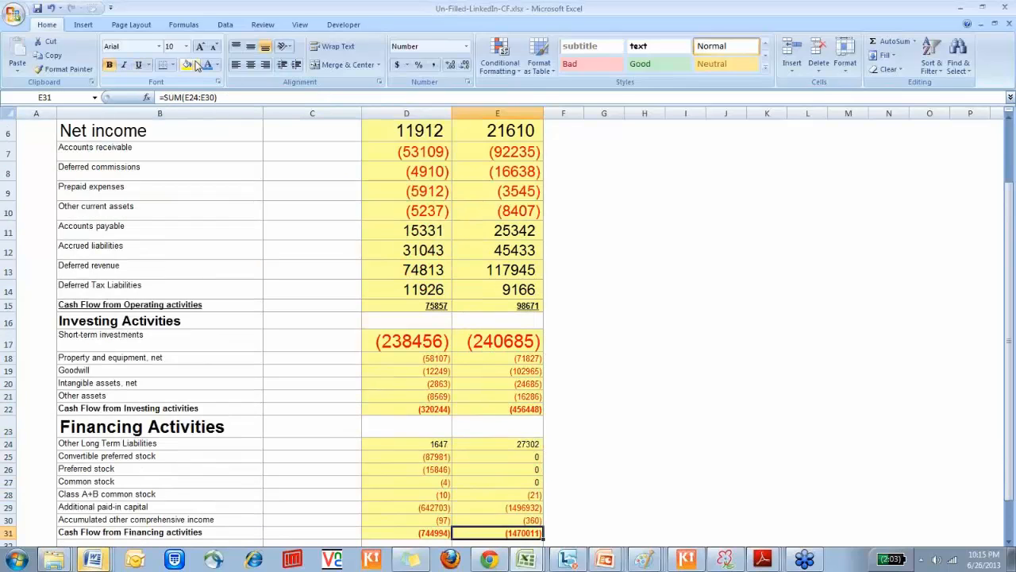
key("Up")
key("Up")
type("=D35")
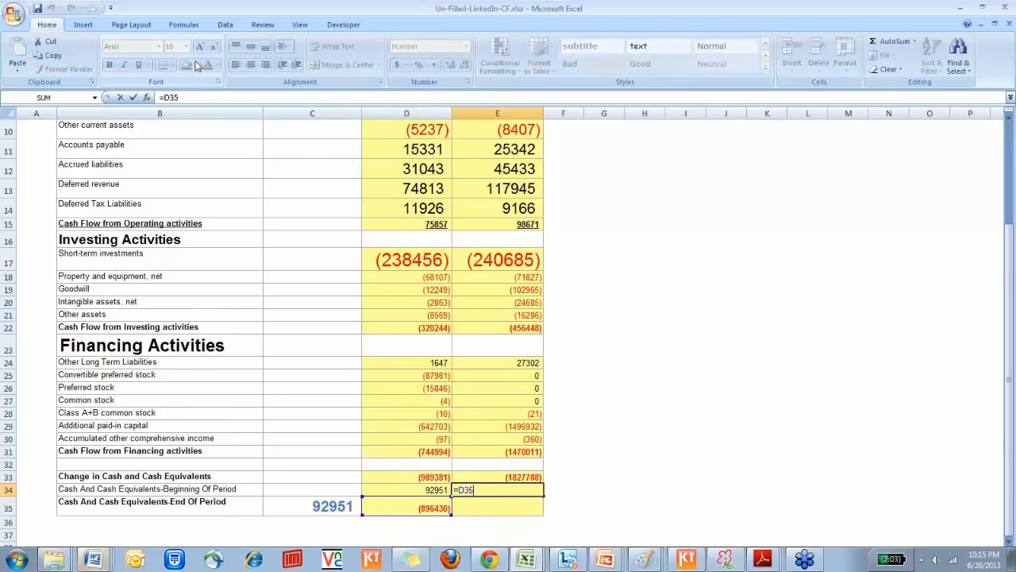
key("Up")
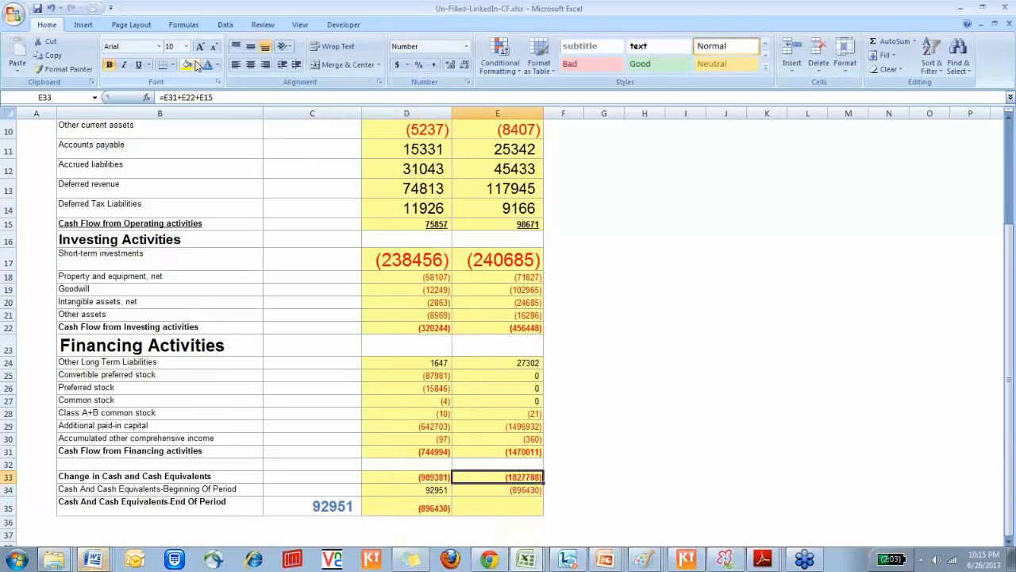
Calculate the FY 2012 ending cash in E35 as =sum(E33:E34)
key("shift+Down")
key("Down")
key("Down")
key("Down")
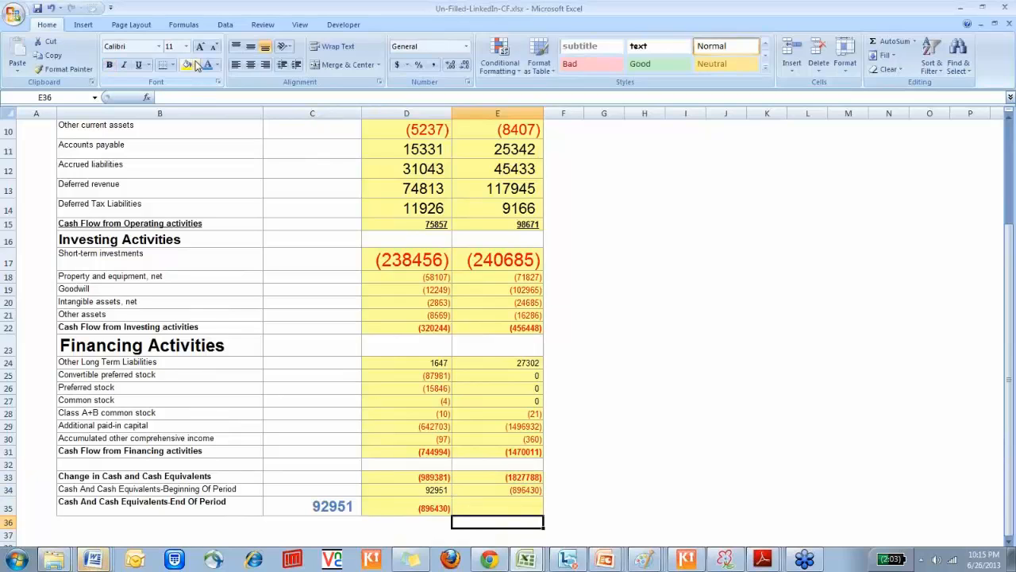
key("Up")
type("=sum(")
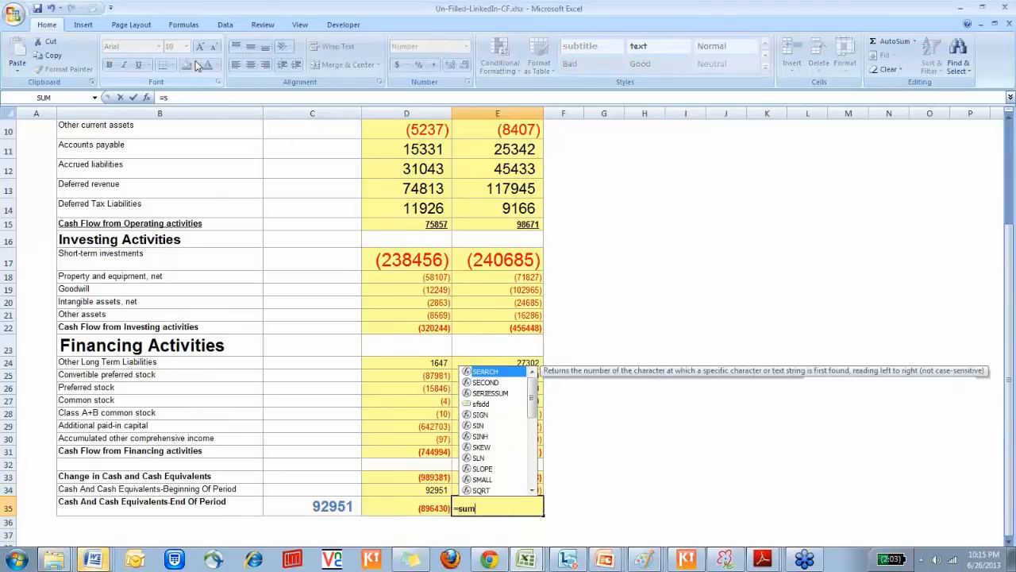
key("Up")
key("shift+Up")
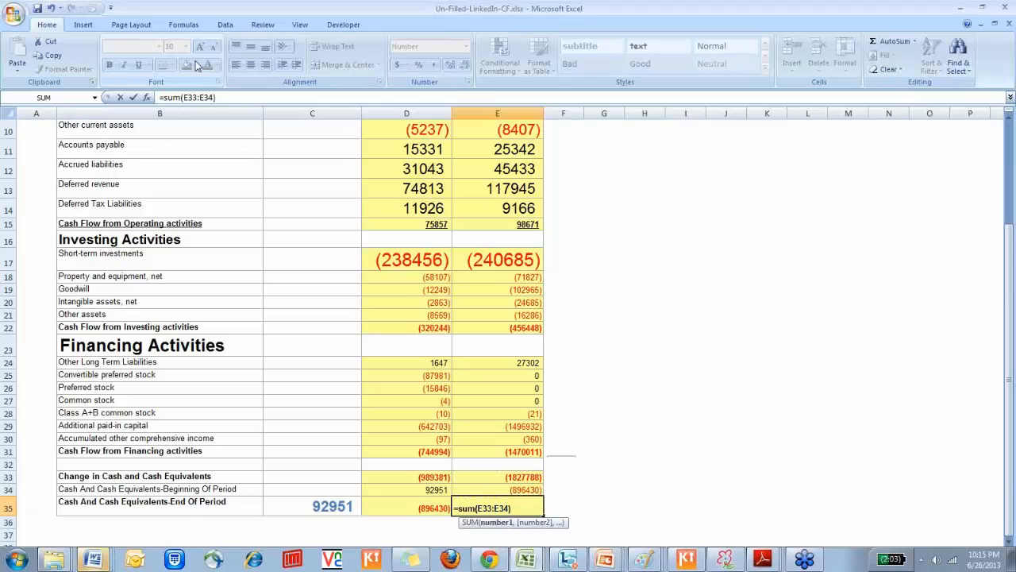
key("Return")
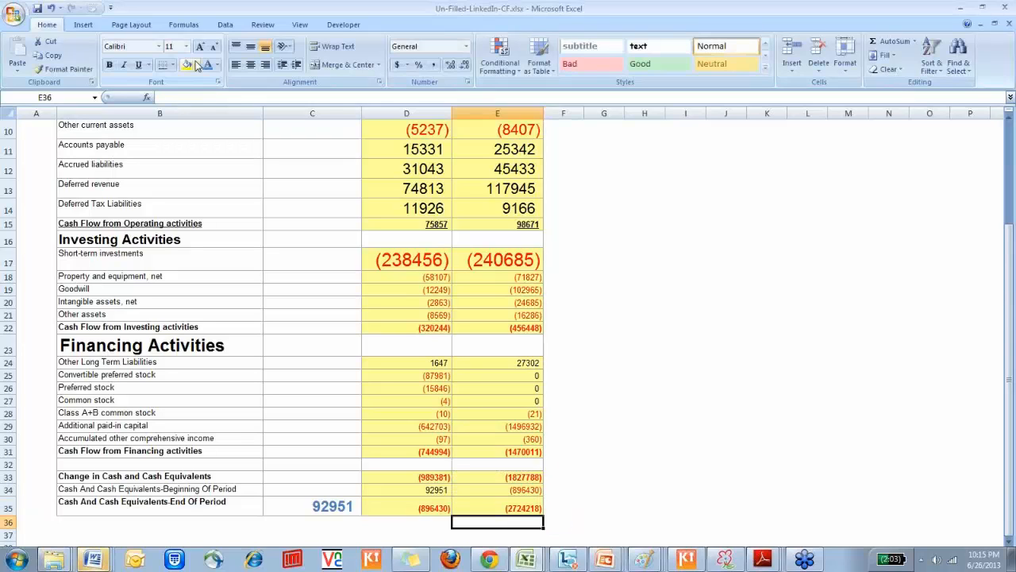
Review the FY 2012 column from Net income through the operating, investing and financing items to the ending cash row
key("Up")
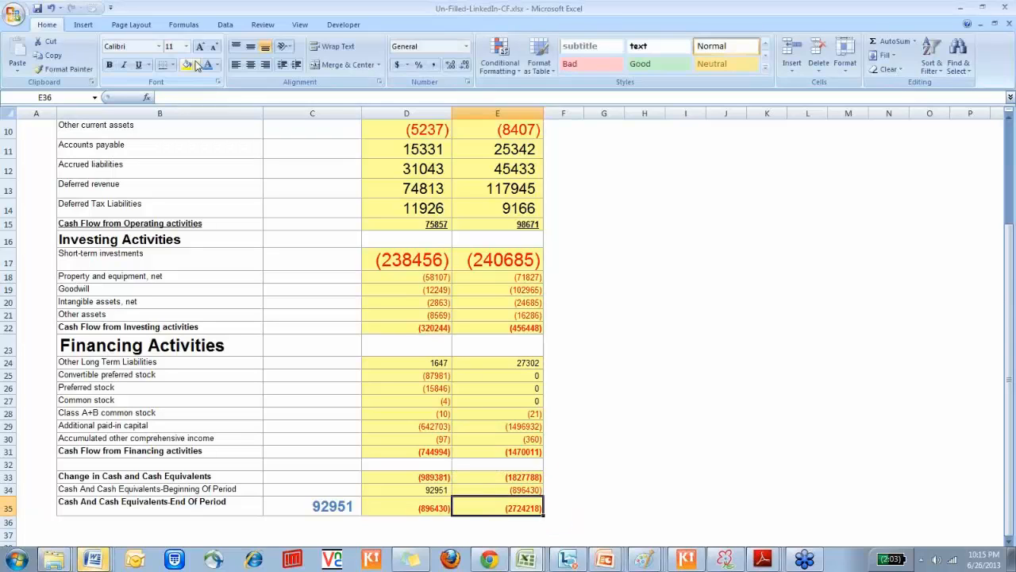
key("Left")
key("ctrl+Up")
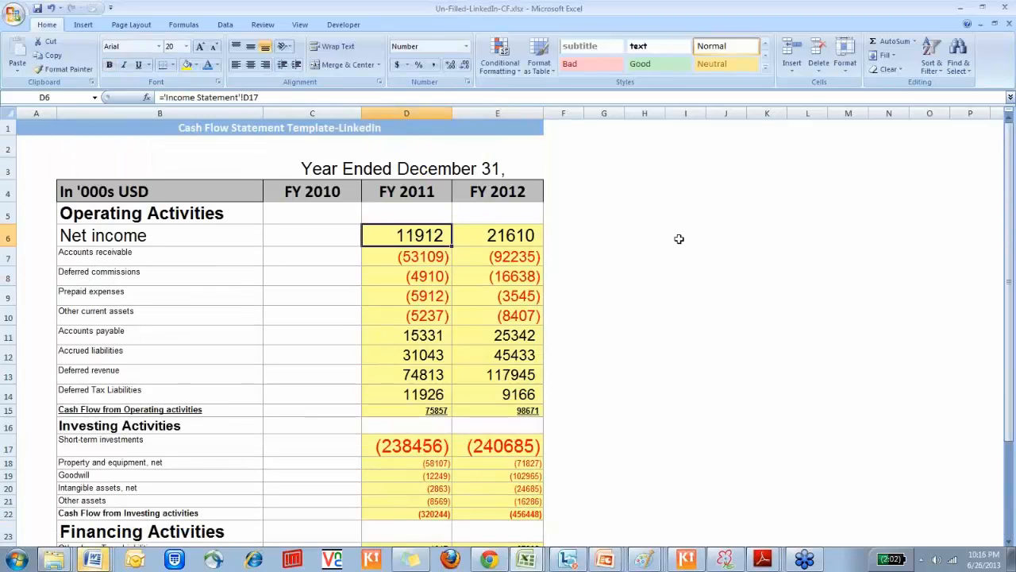
left_click(507, 239)
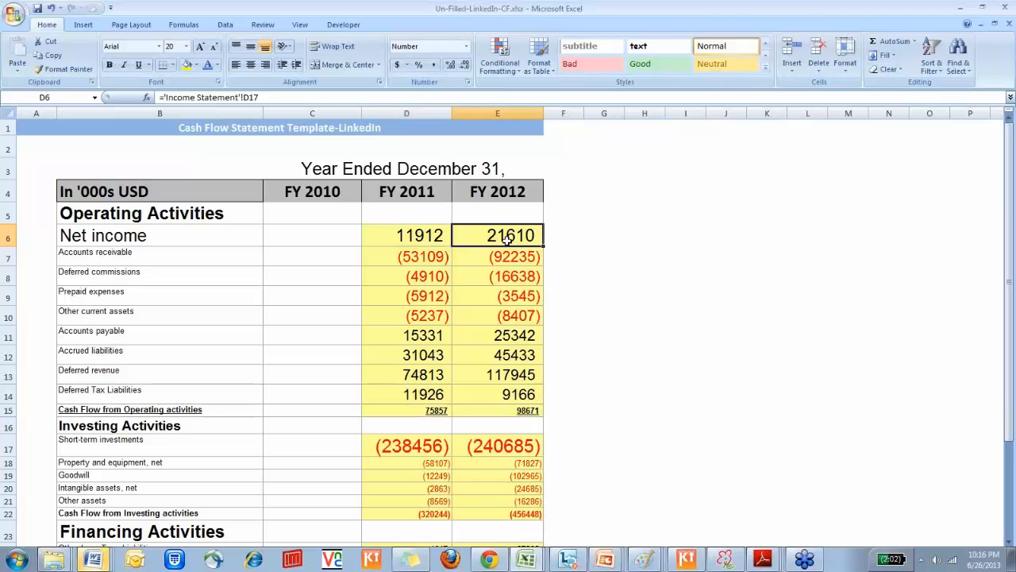
left_click_drag(507, 260, 506, 375)
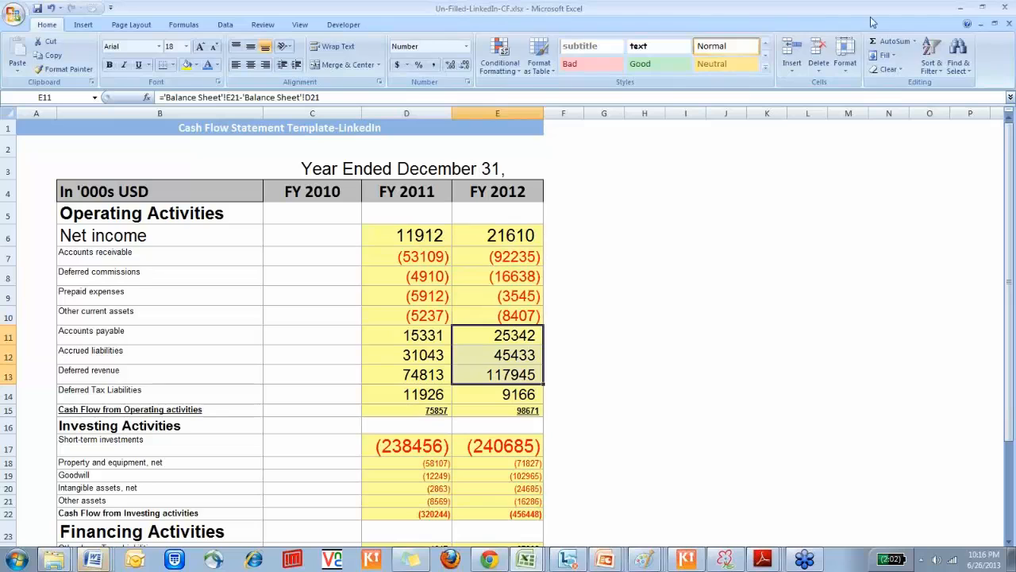
key("Down")
key("Down")
key("Down")
key("Down")
key("Down")
key("Down")
key("Down")
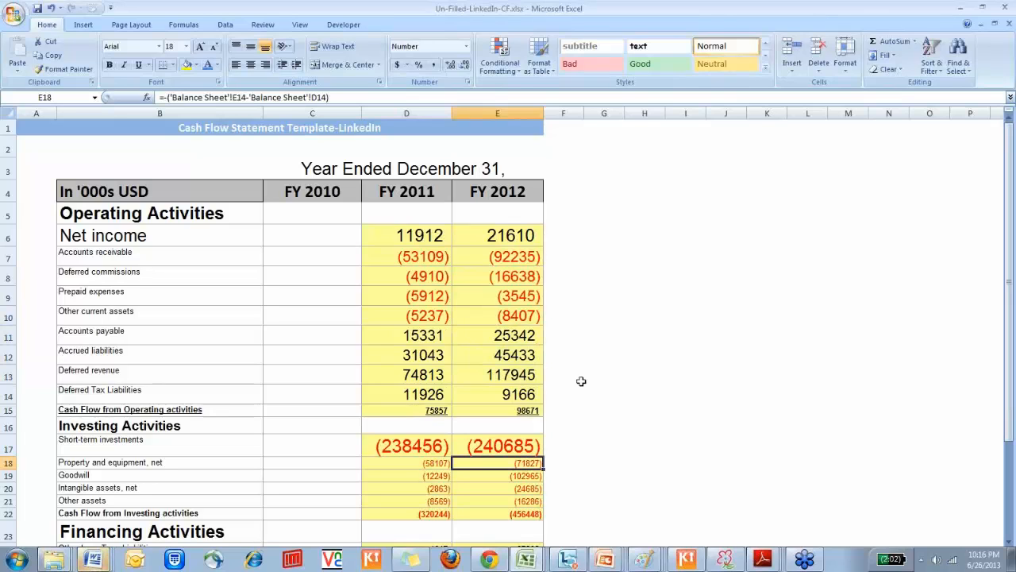
key("Down")
key("Down")
key("Down")
key("Down")
key("Down")
key("Down")
key("Down")
key("Down")
key("Down")
key("Down")
key("Down")
key("Down")
key("Down")
key("Down")
key("Down")
key("Down")
key("Down")
key("Down")
key("Down")
key("Down")
key("Down")
key("Down")
key("Down")
key("Down")
key("Down")
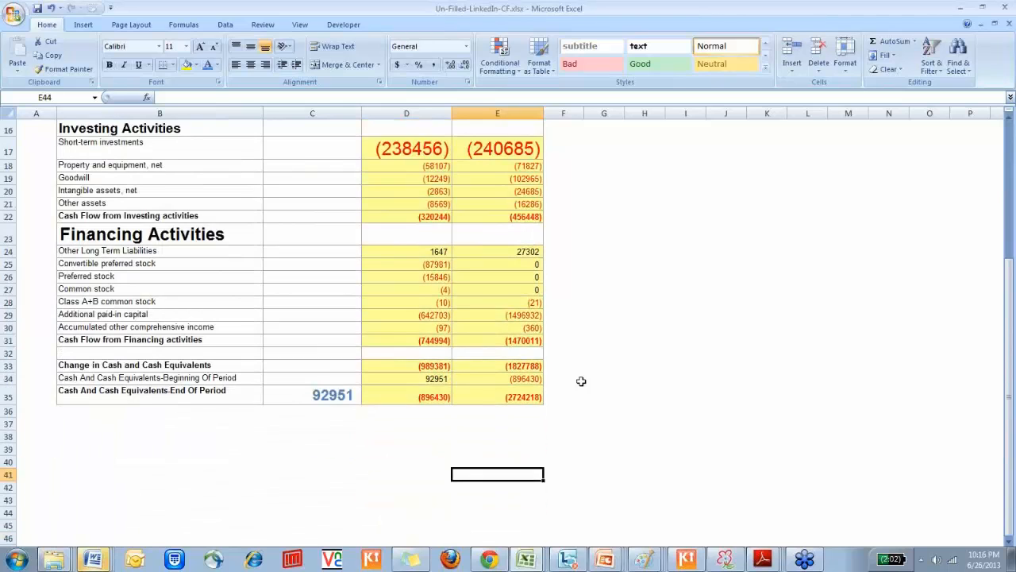
Go back up the FY 2012 column from below the statement to the Deferred commissions cell E8
key("Up")
key("Up")
key("Up")
key("Up")
key("Up")
key("Up")
key("Up")
key("Up")
key("Up")
key("Up")
key("Up")
key("Up")
key("Up")
key("Up")
key("Up")
key("Up")
key("Up")
key("Up")
key("Up")
key("Up")
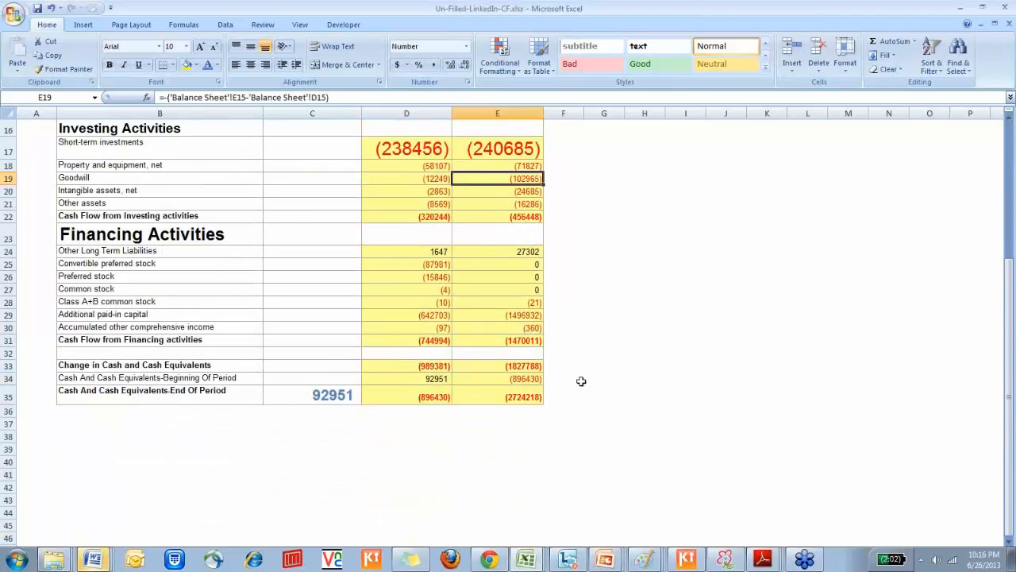
key("Up")
key("Up")
key("Up")
key("Up")
key("Up")
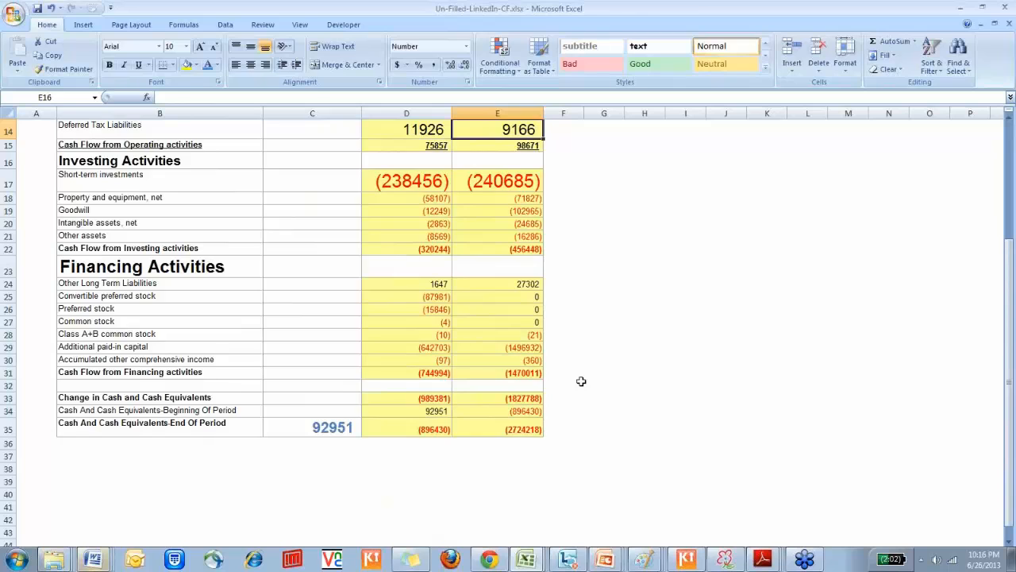
key("Up")
key("Up")
key("Up")
key("Up")
key("Up")
key("Up")
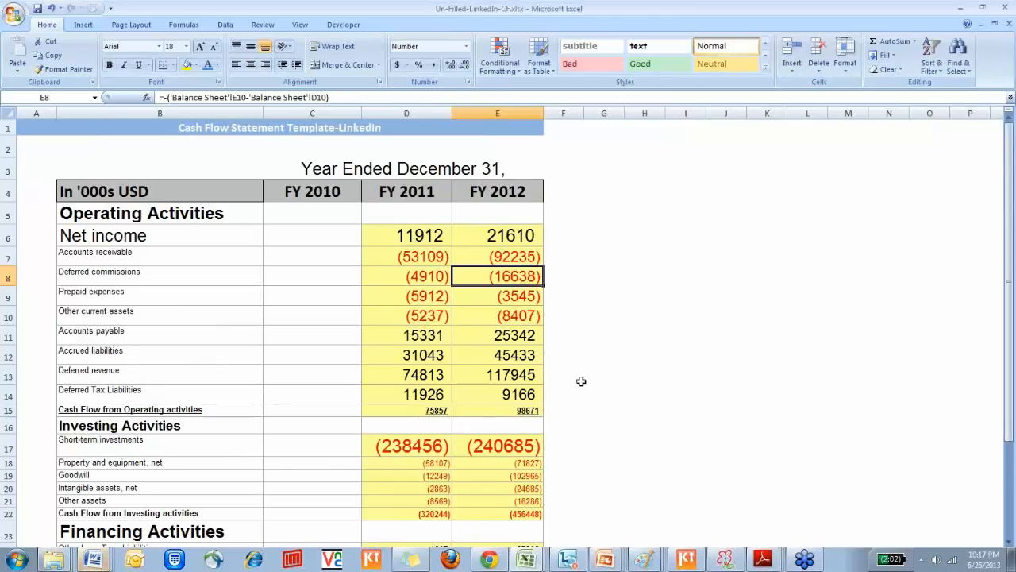
Go from the FY 2012 net income to the FY 2011 column and highlight the current asset changes in D7:D10
key("Left")
key("Up")
key("Right")
key("Up")
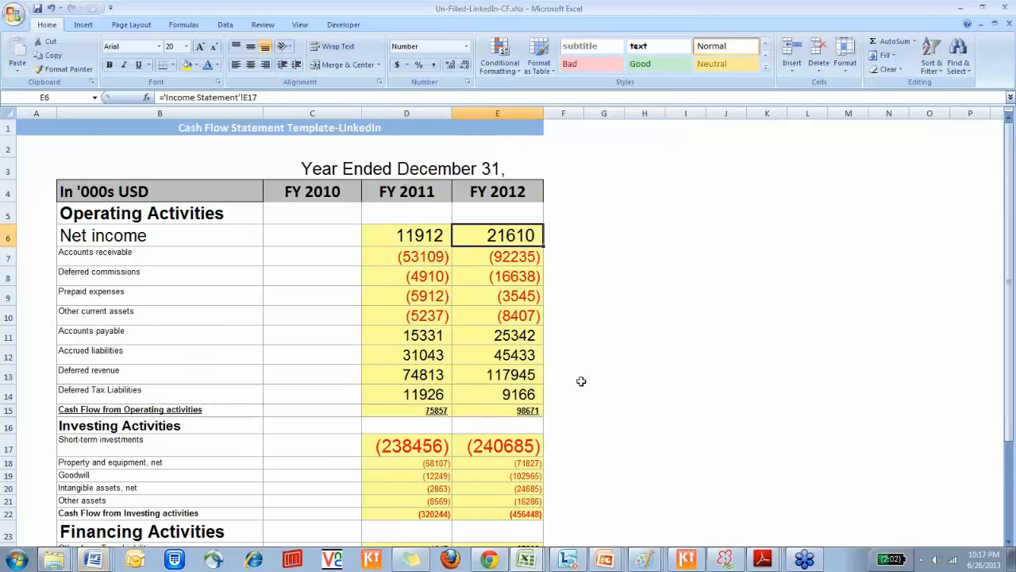
key("Left")
key("Down")
key("shift+Down")
key("shift+Down")
key("shift+Down")
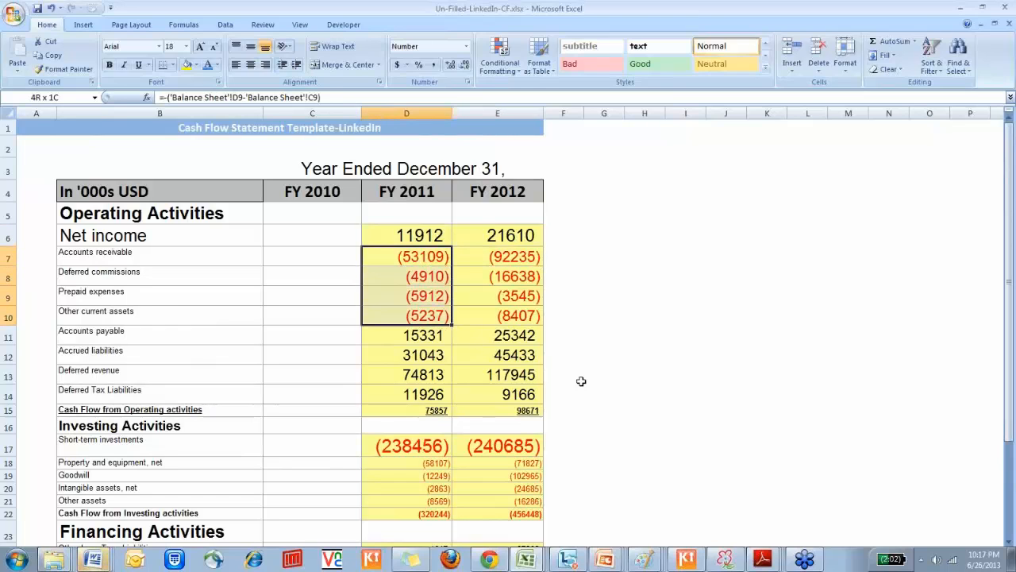
Trace the FY 2011 Accounts receivable formula in D7 to its balance sheet source cells and return to the cash flow statement
key("Down")
key("Up")
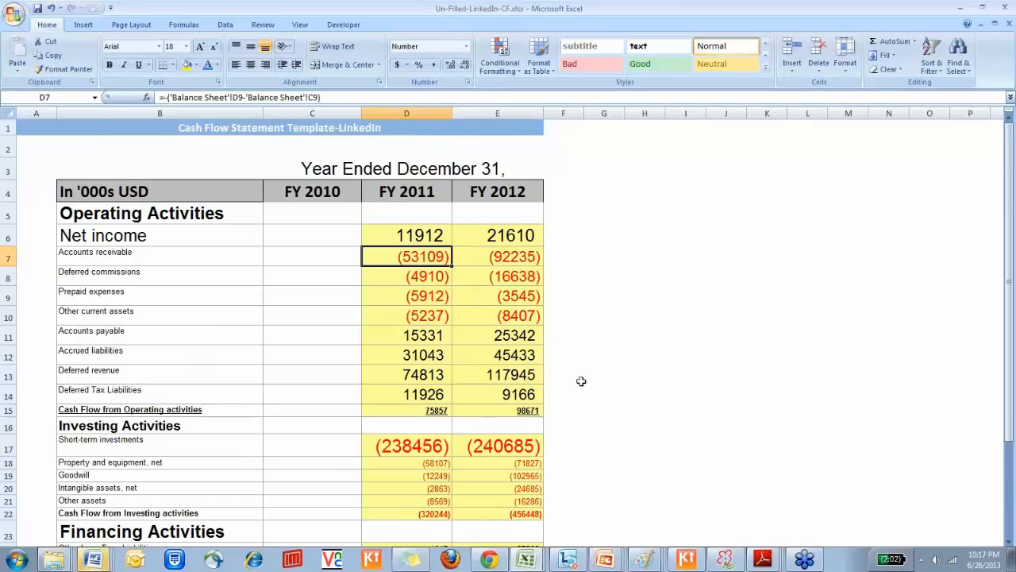
key("ctrl+bracketleft")
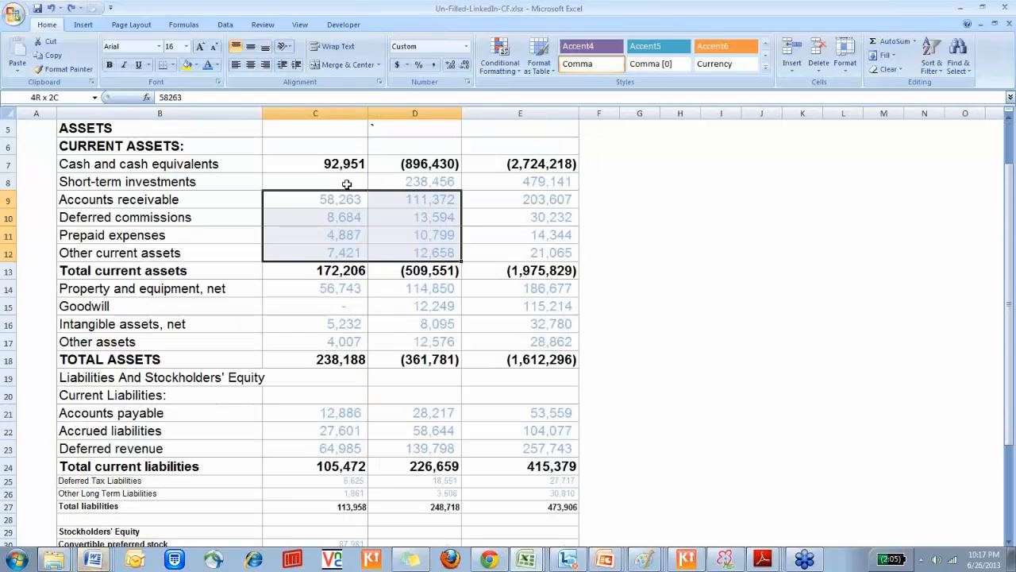
key("ctrl+Page_Down")
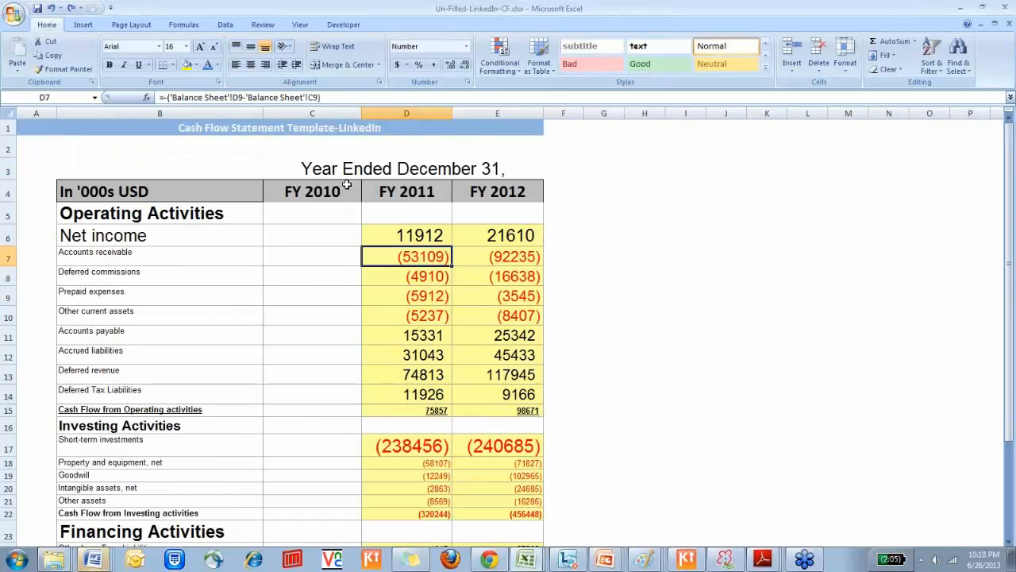
Highlight the current asset changes for both FY 2011 and FY 2012 in D7:E10
key("shift+Right")
key("shift+Right")
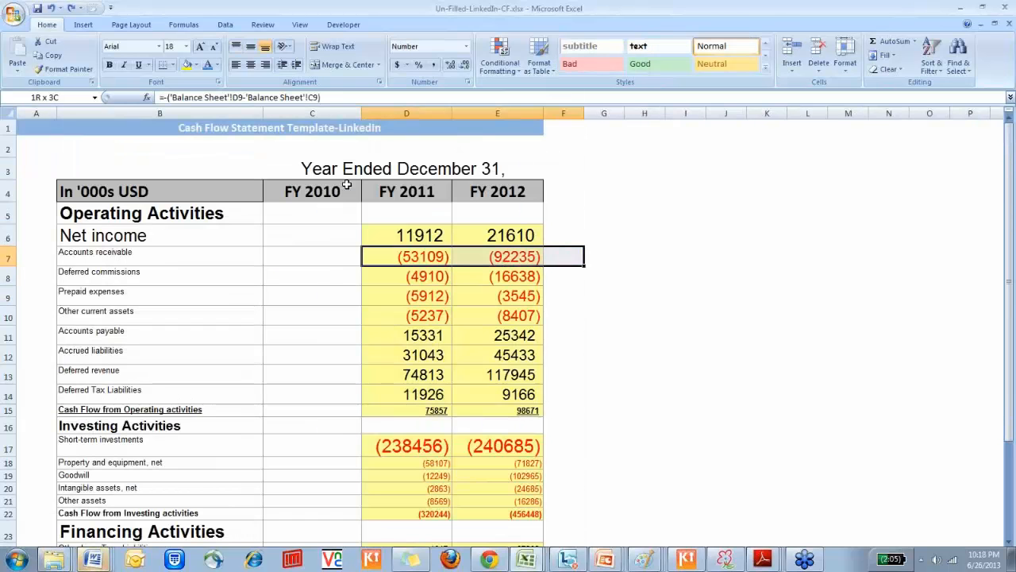
key("shift+Left")
key("shift+Down")
key("shift+Down")
key("shift+Down")
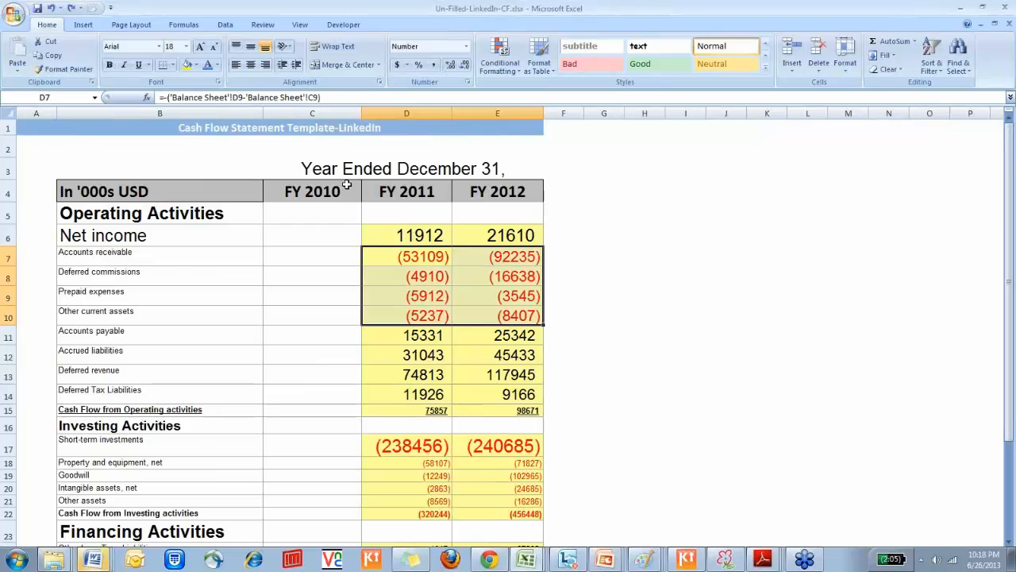
Highlight the liability changes from Accounts payable to Deferred Tax Liabilities for both years in D11:E14
key("Down")
key("Down")
key("Down")
key("Down")
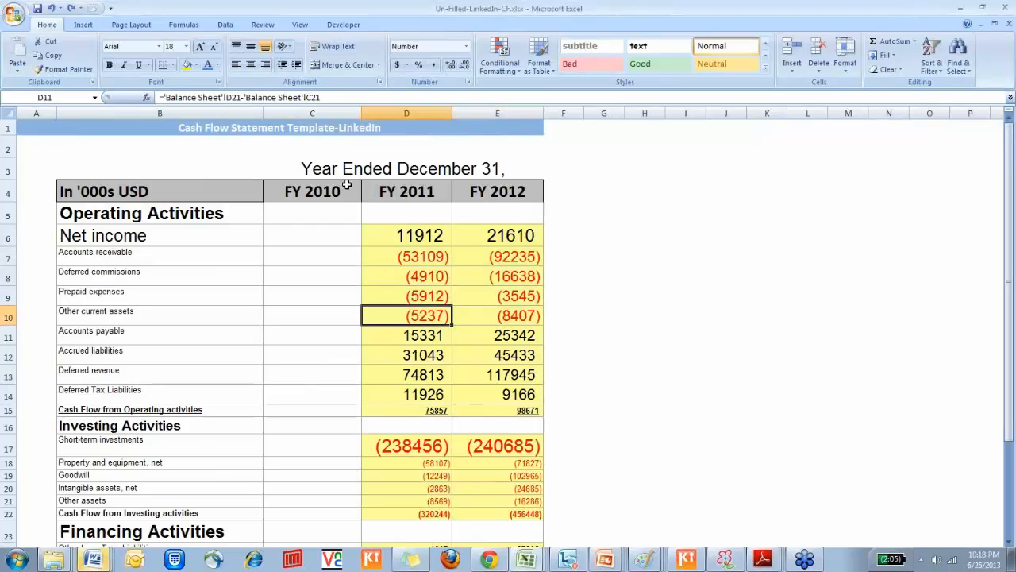
key("shift+Right")
key("shift+Down")
key("shift+Down")
key("shift+Down")
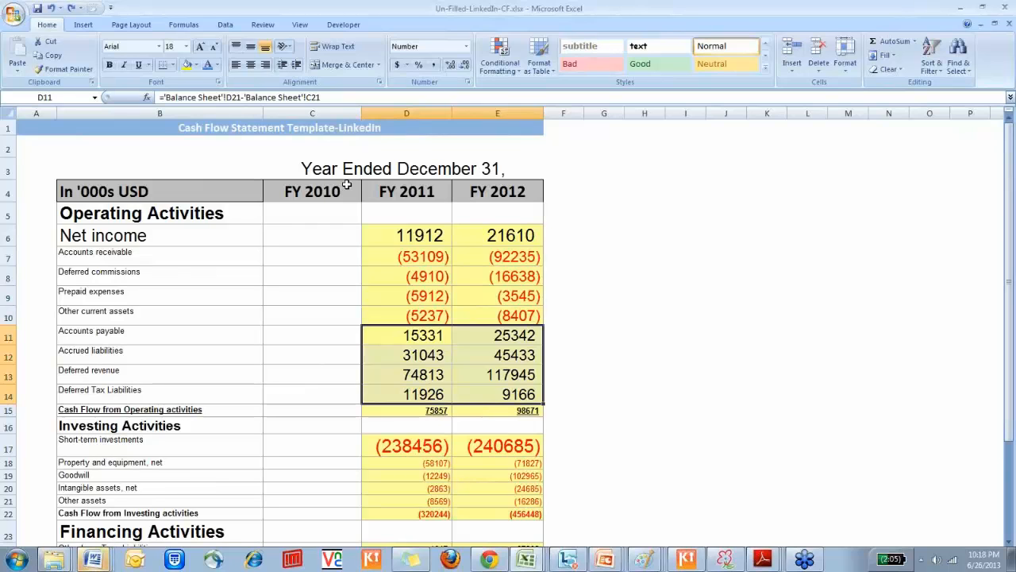
Examine the balance sheet down to the current liabilities and highlight Accounts payable, Accrued liabilities and Deferred revenue in C21:D23
key("ctrl+Page_Up")
key("Down")
key("Down")
key("Down")
key("Down")
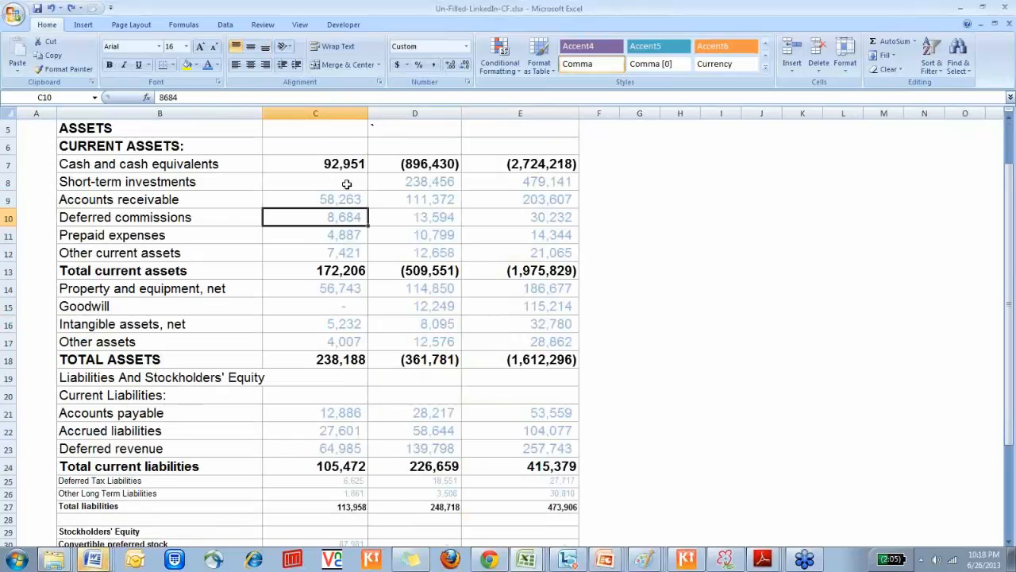
key("Down")
key("shift+Right")
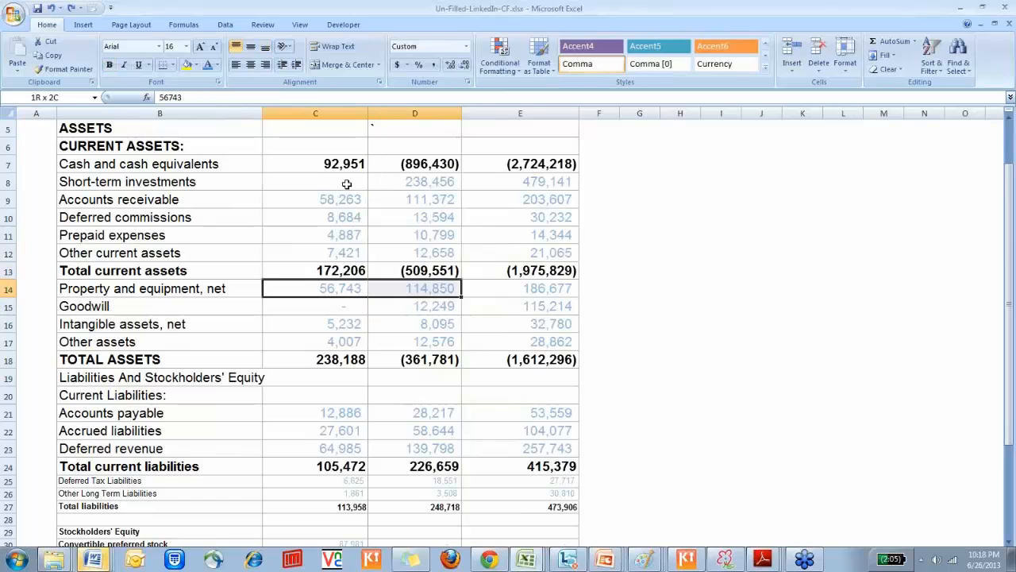
key("Down")
key("Down")
key("Down")
key("Down")
key("Down")
key("Down")
key("Down")
key("shift+Right")
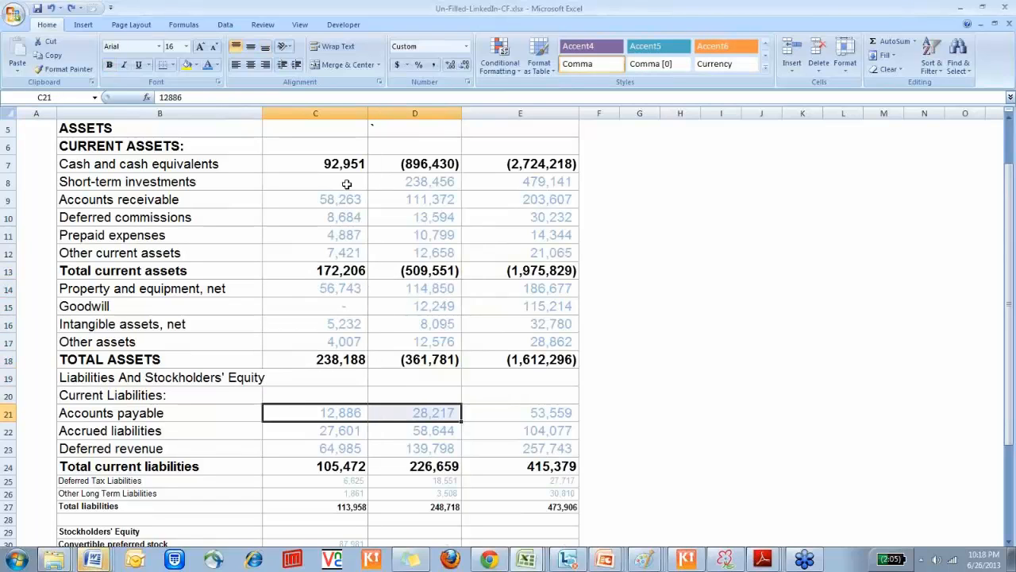
key("shift+Down")
key("shift+Down")
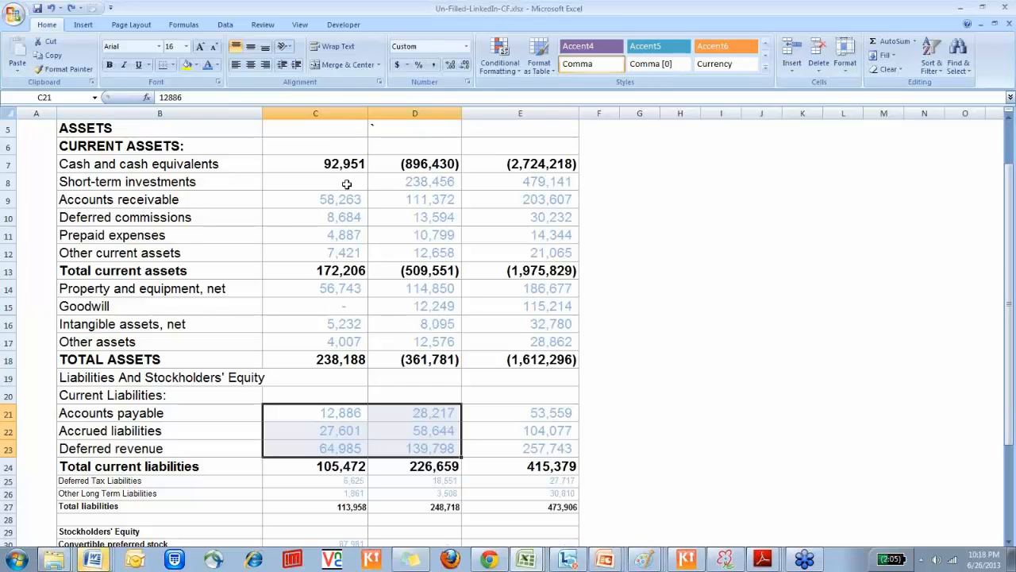
Return to the cash flow statement and highlight the FY 2011 liability changes in D11:D14
key("ctrl+Page_Down")
key("shift+Down")
key("shift+Down")
key("shift+Down")
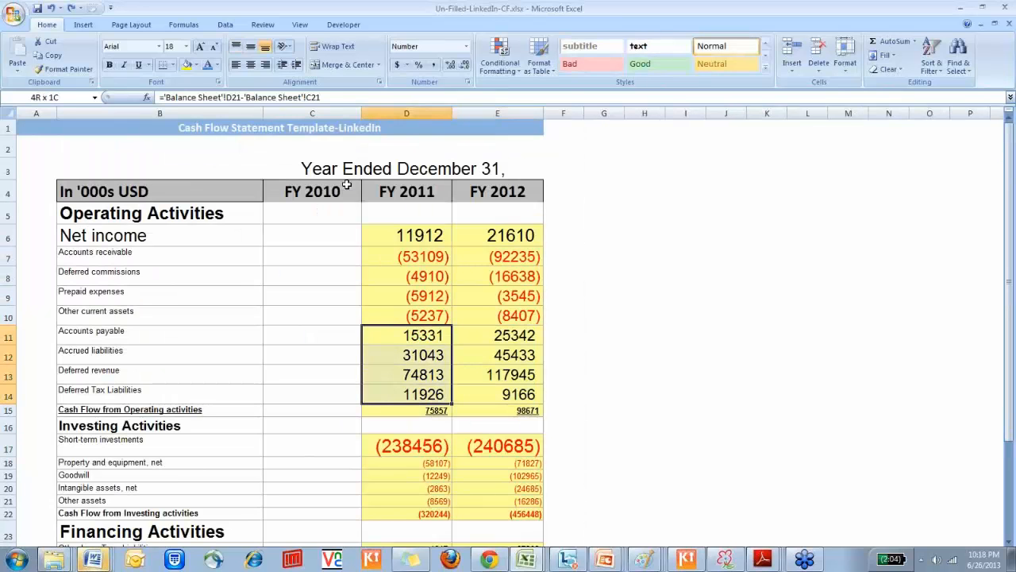
Check the formula behind the FY 2011 Cash Flow from Operating activities total in D15
key("Down")
key("Down")
key("Down")
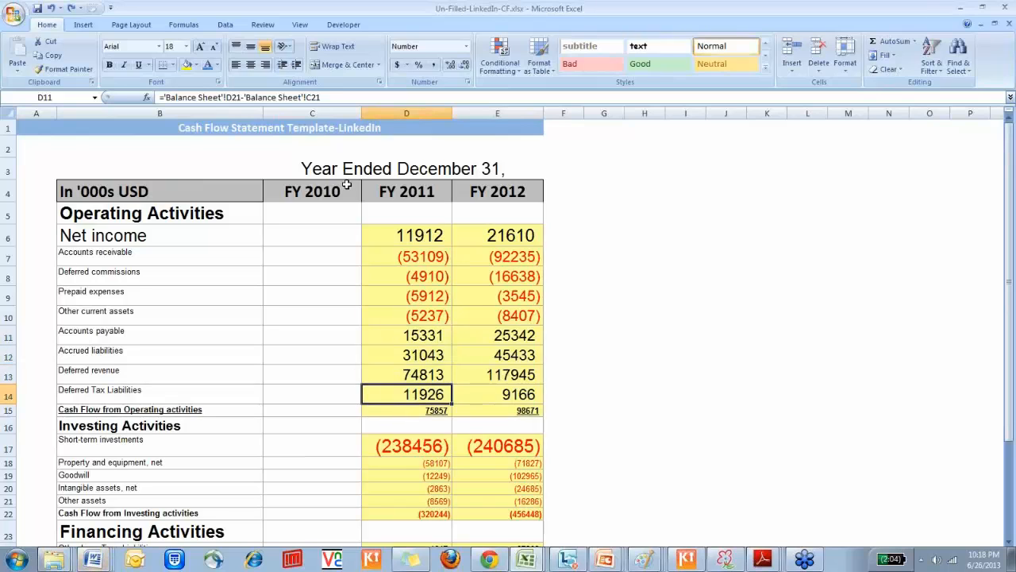
Look over the FY 2011 investing and financing items and inspect the Short-term investments formula in D17
key("Down")
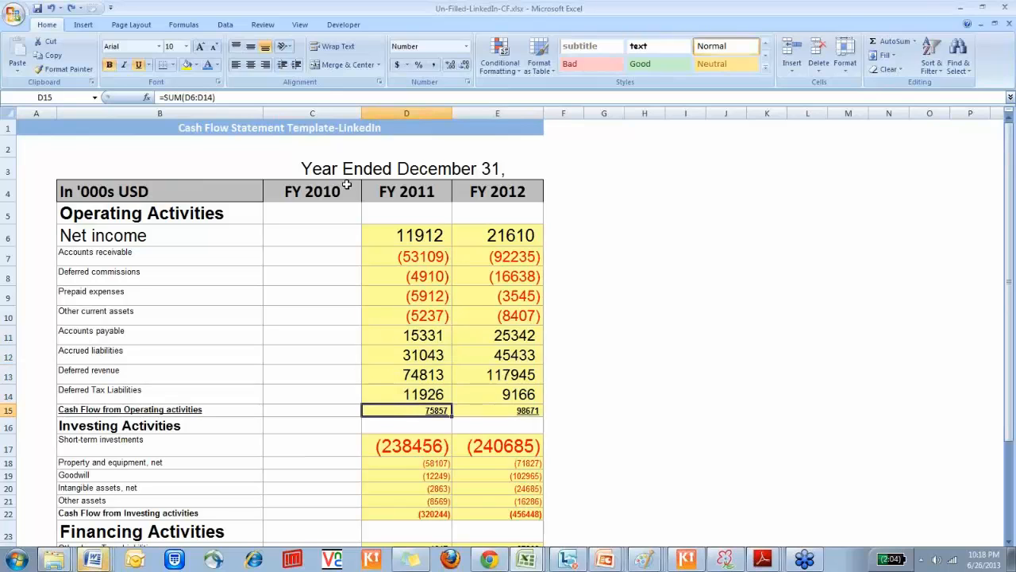
key("F2")
key("Escape")
key("Down")
key("Down")
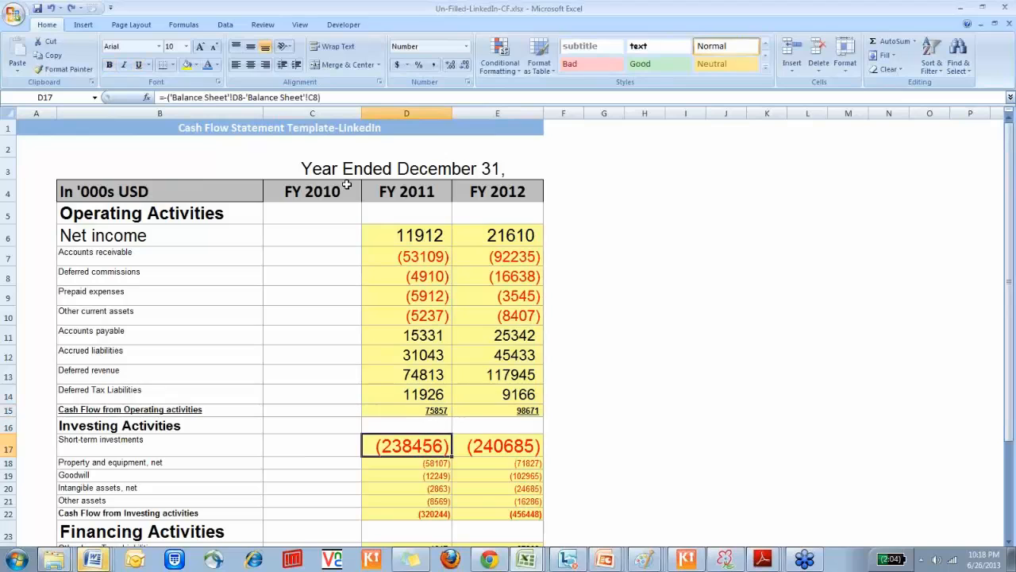
key("Down")
key("Down")
key("Down")
key("Down")
key("Down")
key("Down")
key("Down")
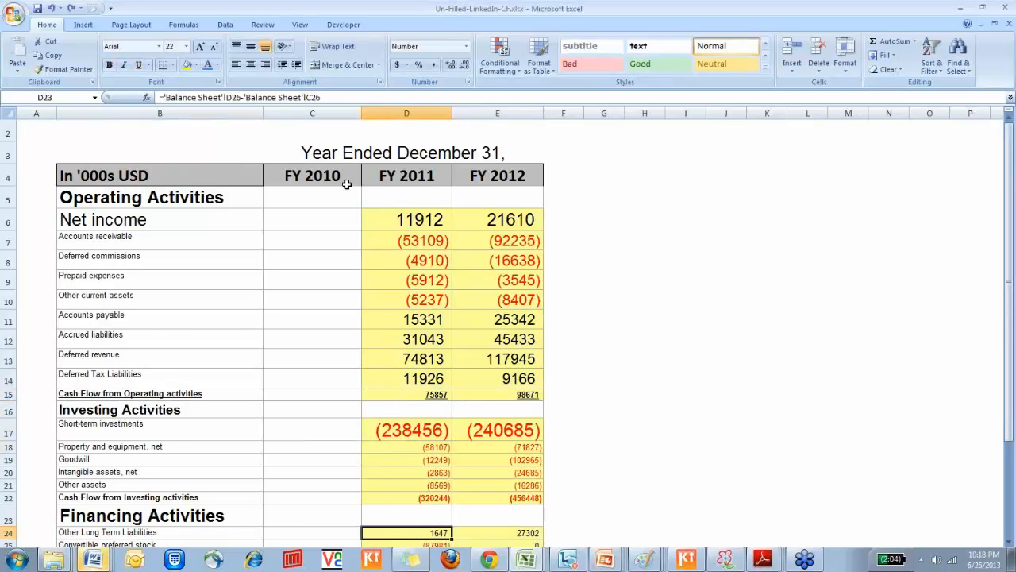
key("Down")
key("Down")
key("Down")
key("Down")
key("Up")
key("Up")
key("Up")
key("Up")
key("Up")
key("Up")
key("Up")
key("Up")
key("Up")
key("Up")
key("Up")
key("F2")
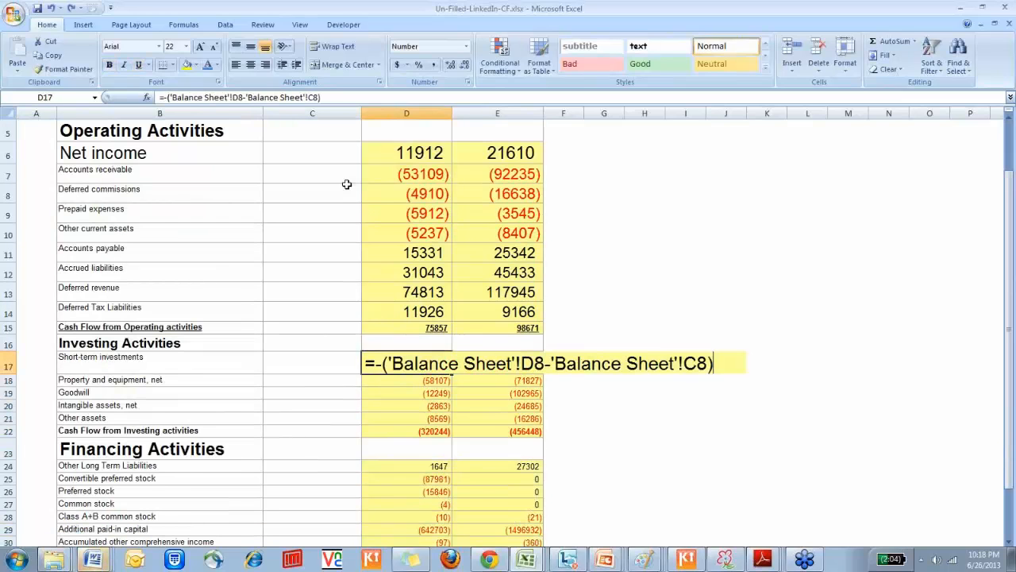
key("ctrl+Return")
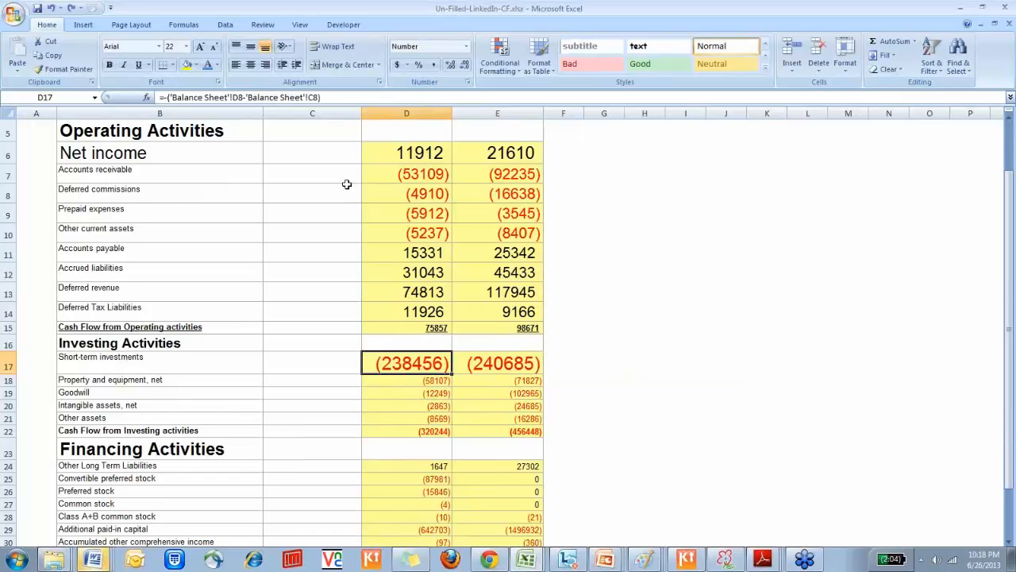
Trace the Short-term investments formula to the balance sheet and go back to D17 of the cash flow statement
key("ctrl+bracketleft")
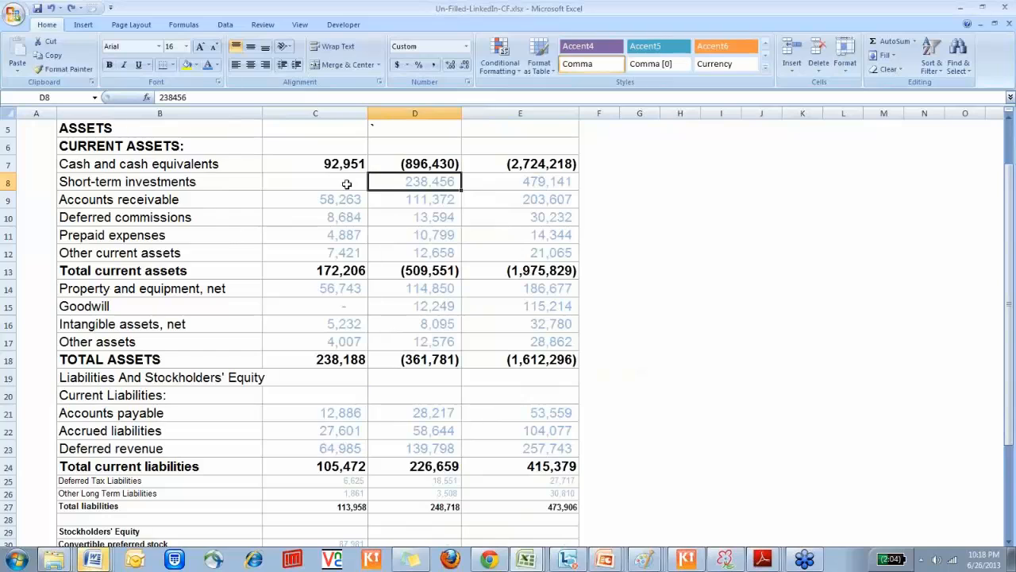
key("F5")
key("Return")
Review the FY 2011 investing items in D18:D21 and check the Cash Flow from Investing activities formula in D22
key("Down")
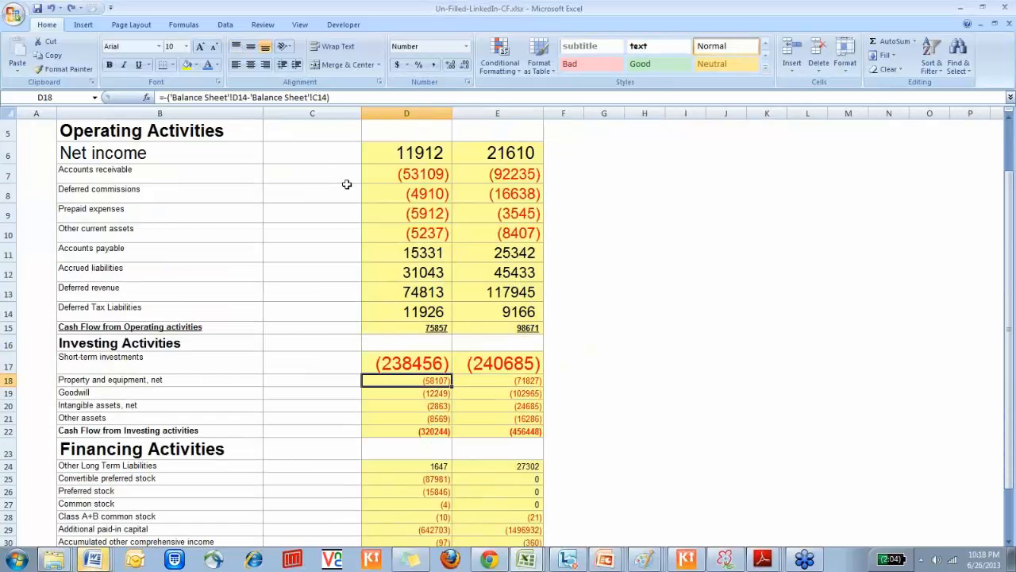
key("Down")
key("Down")
key("Down")
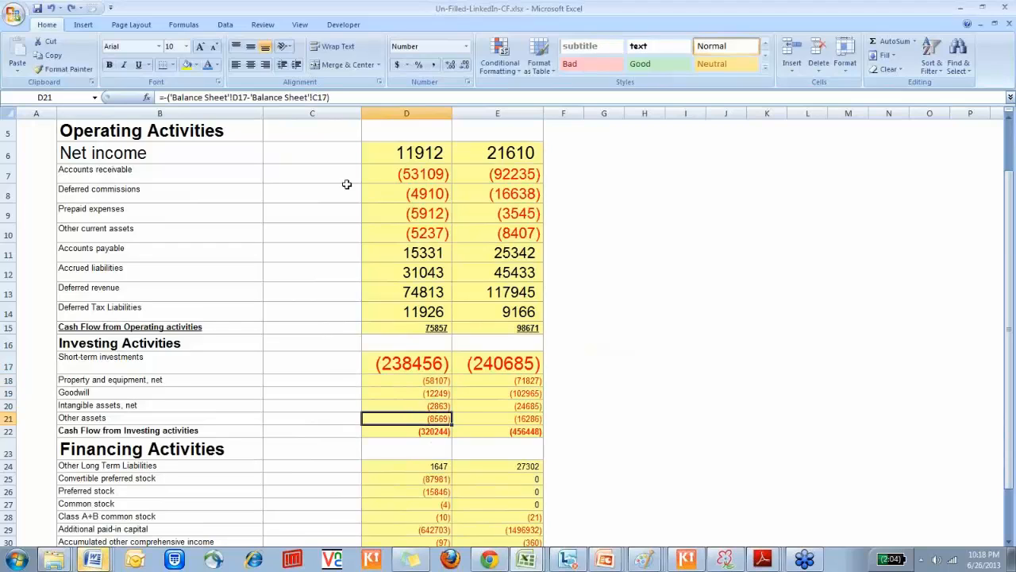
key("Down")
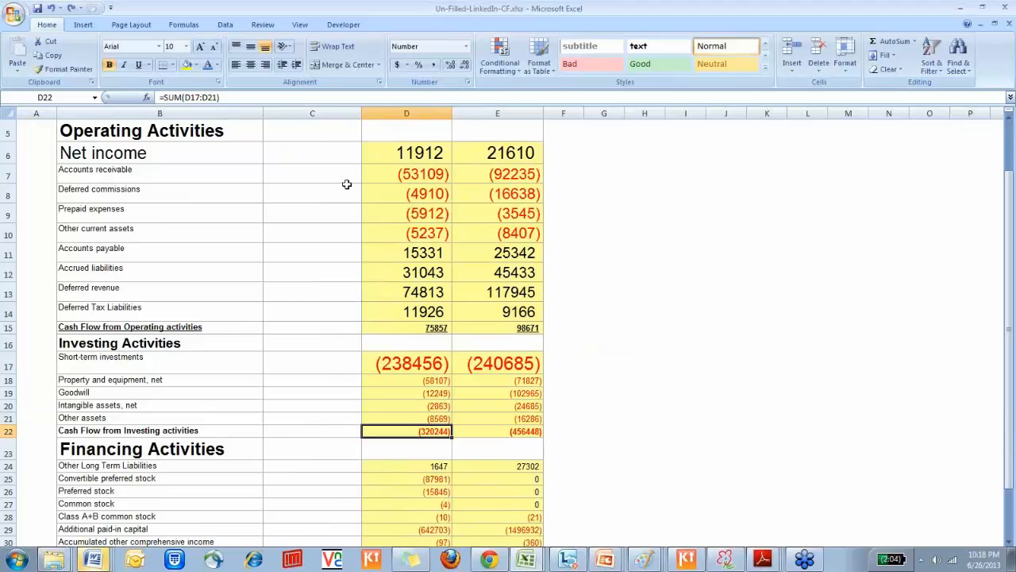
key("F2")
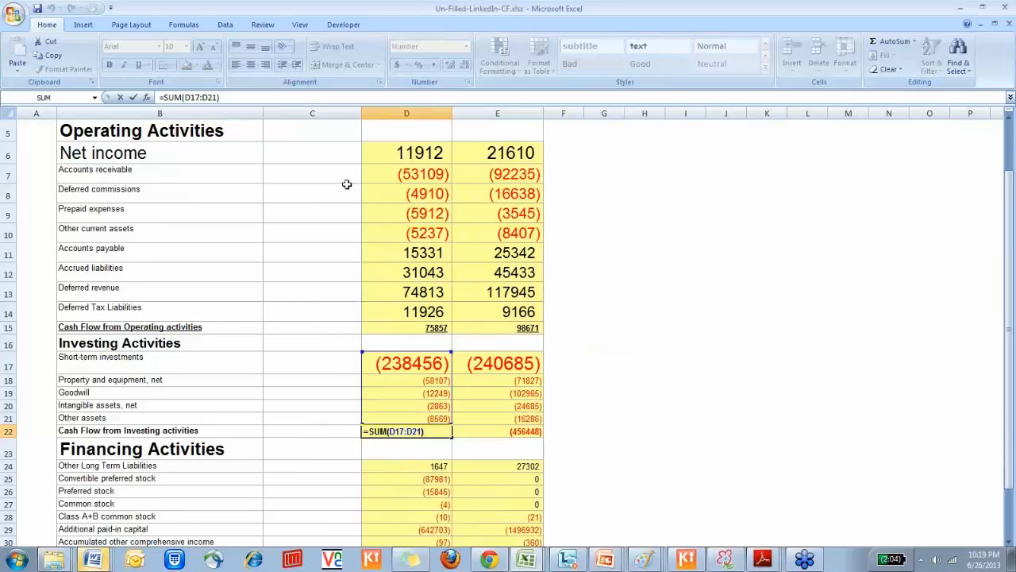
key("Escape")
Look through the FY 2011 financing section and ending cash rows, and inspect the Other Long Term Liabilities formula in D24
key("Down")
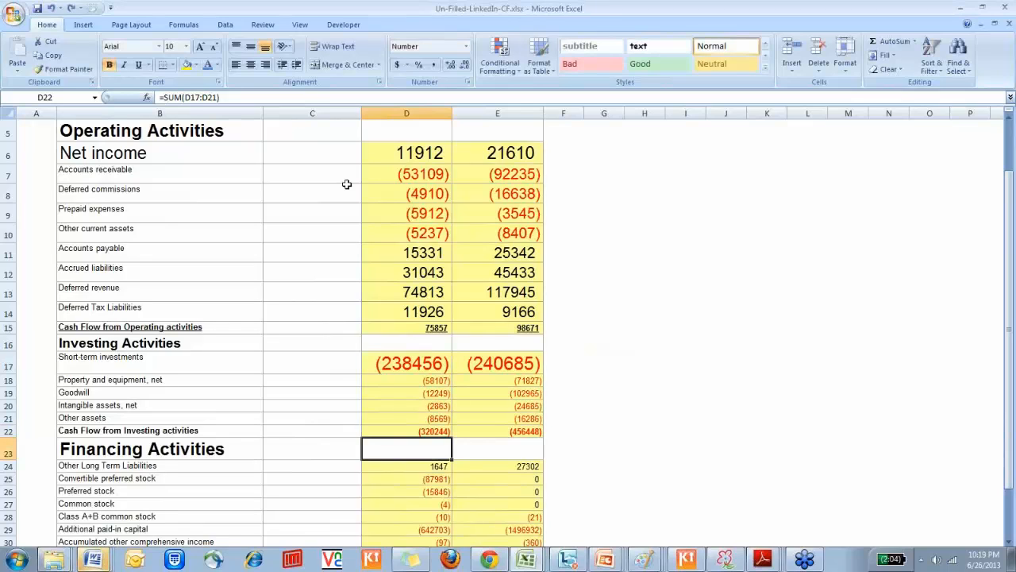
key("Down")
key("Down")
key("Down")
key("Down")
key("Down")
key("Down")
key("Down")
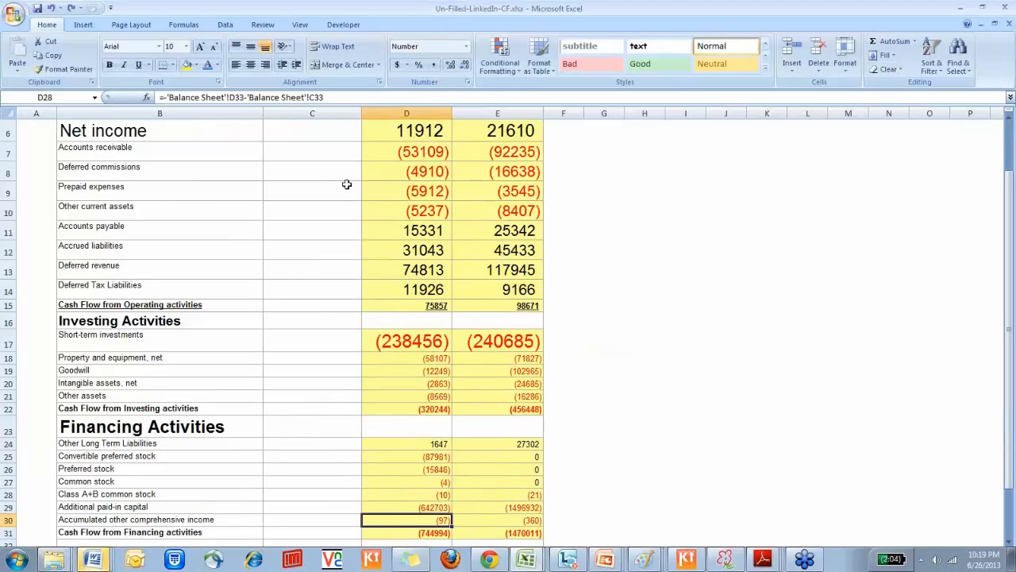
key("Down")
key("Down")
key("Down")
key("Down")
key("Down")
key("Down")
key("Down")
key("Down")
key("Down")
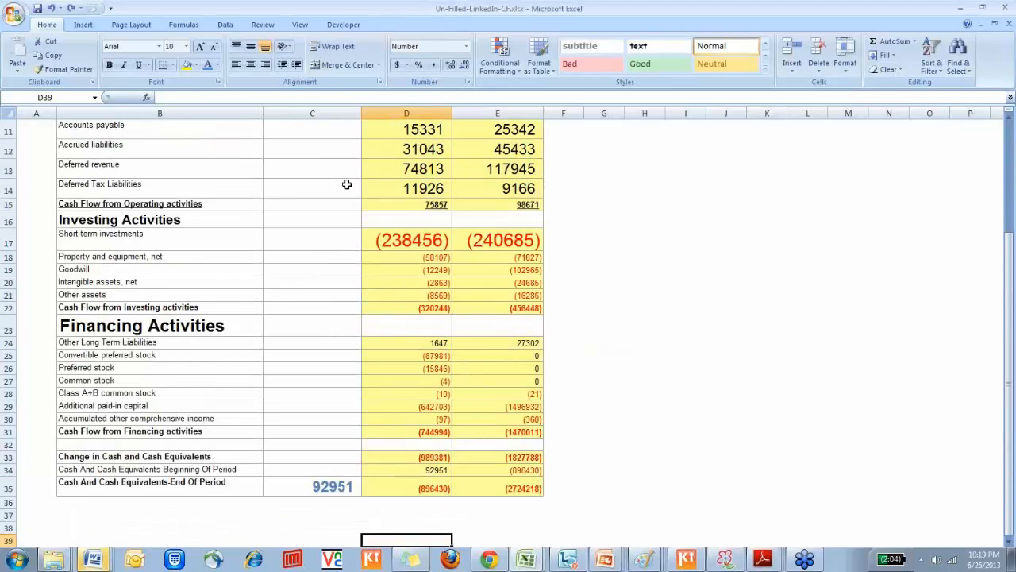
key("Up")
key("Up")
key("Up")
key("Up")
key("Up")
key("Up")
key("Up")
key("Up")
key("Up")
key("Up")
key("Up")
key("Up")
key("Up")
key("Up")
key("Up")
key("F2")
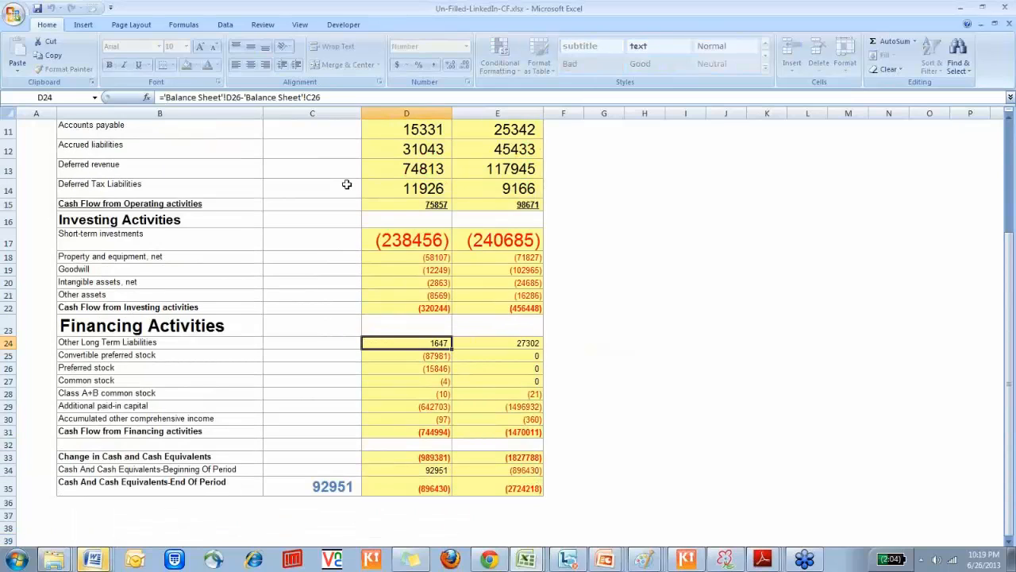
Remove the leading minus sign from the FY 2011 Convertible preferred stock formula, making D25 ='Balance Sheet'!D30-'Balance Sheet'!C30
key("Down")
key("F2")
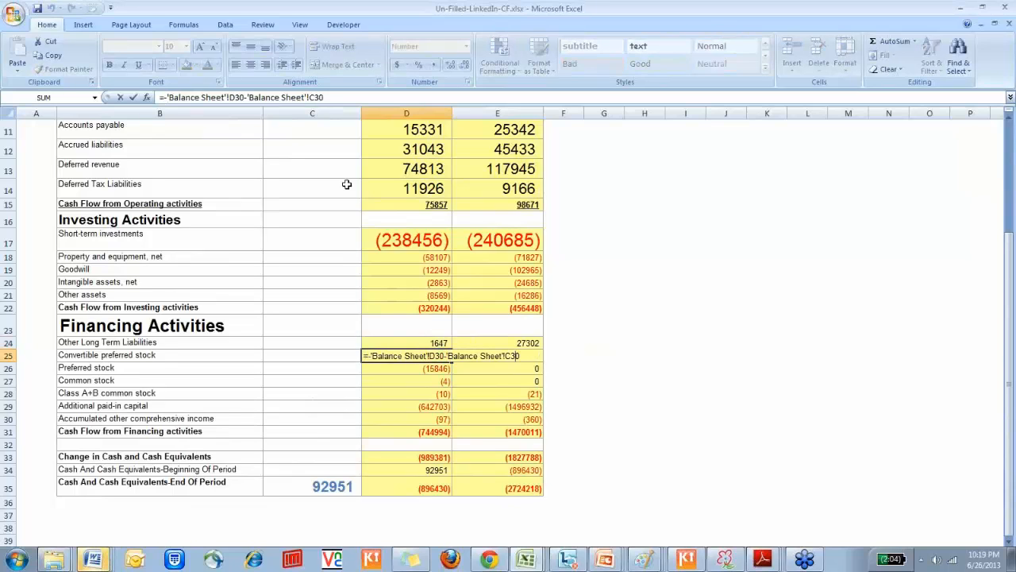
key("Left")
key("Left")
key("Left")
key("Left")
key("Left")
key("Left")
key("Left")
key("Left")
key("Left")
key("Left")
key("Left")
key("Left")
key("Left")
key("Left")
key("Left")
key("Left")
key("Left")
key("Left")
key("Left")
key("Left")
key("BackSpace")
key("Return")
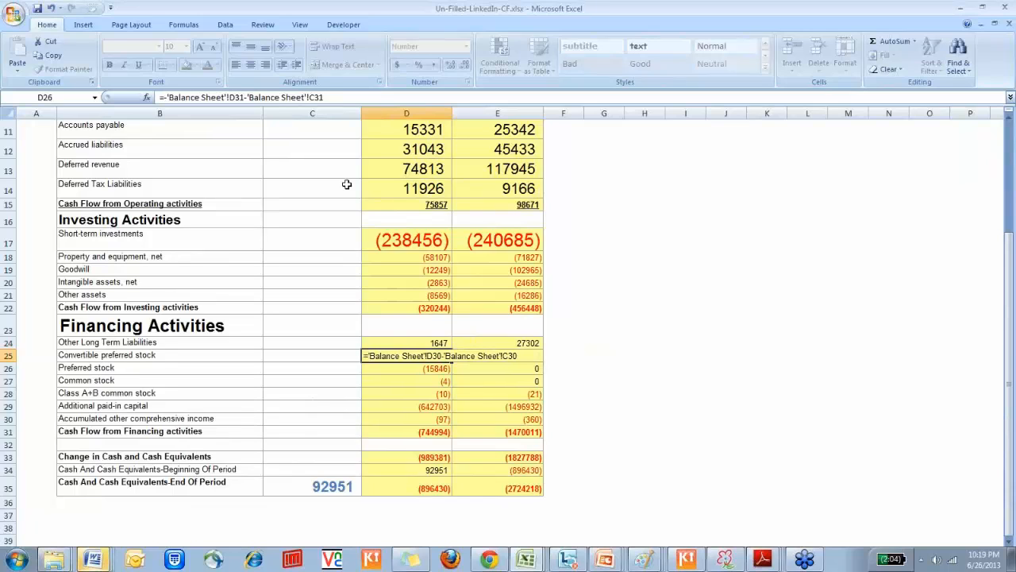
Recheck the edited Convertible preferred stock formula in D25 without changing it
key("Up")
key("Up")
key("Down")
key("F2")
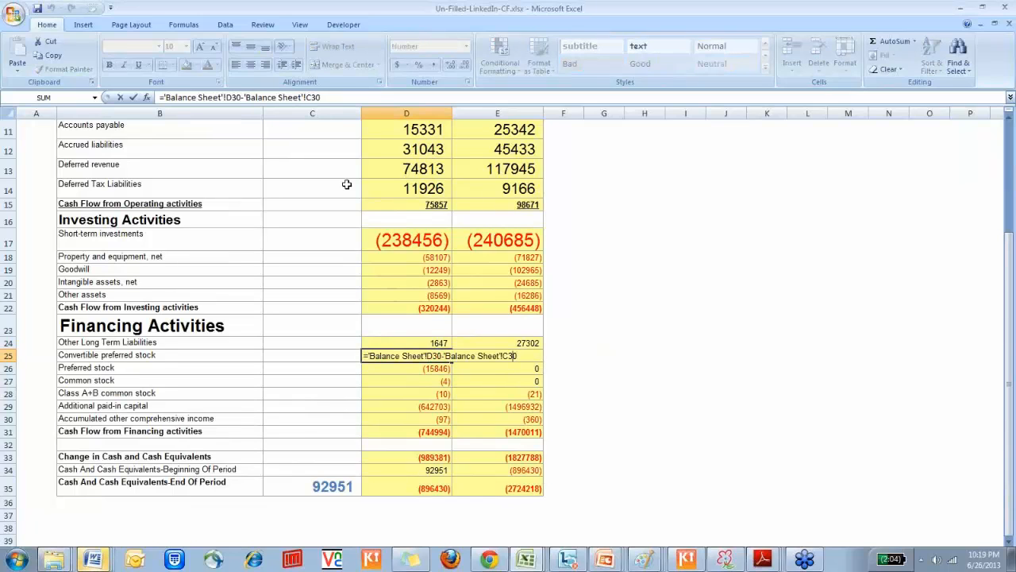
key("Left")
key("Left")
key("Left")
key("Left")
key("Left")
key("Left")
key("Left")
key("Left")
key("Left")
key("Left")
key("Left")
key("Left")
key("Left")
key("Left")
key("Left")
key("Left")
key("Left")
key("Left")
key("Left")
key("Left")
key("Escape")
Compare the Other Long Term Liabilities formula in D24 with the Convertible preferred stock formula in D25
key("Up")
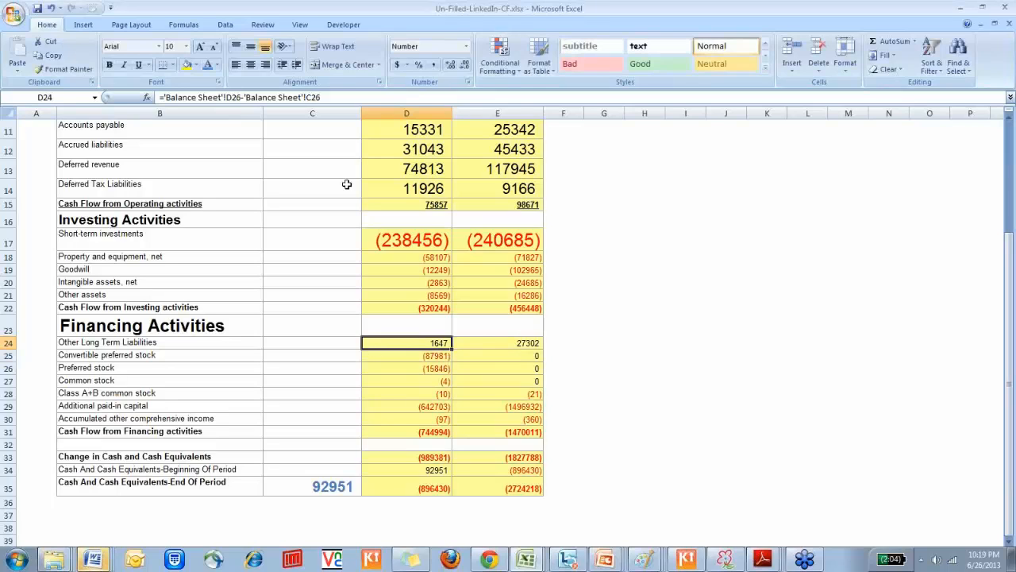
key("F2")
key("Escape")
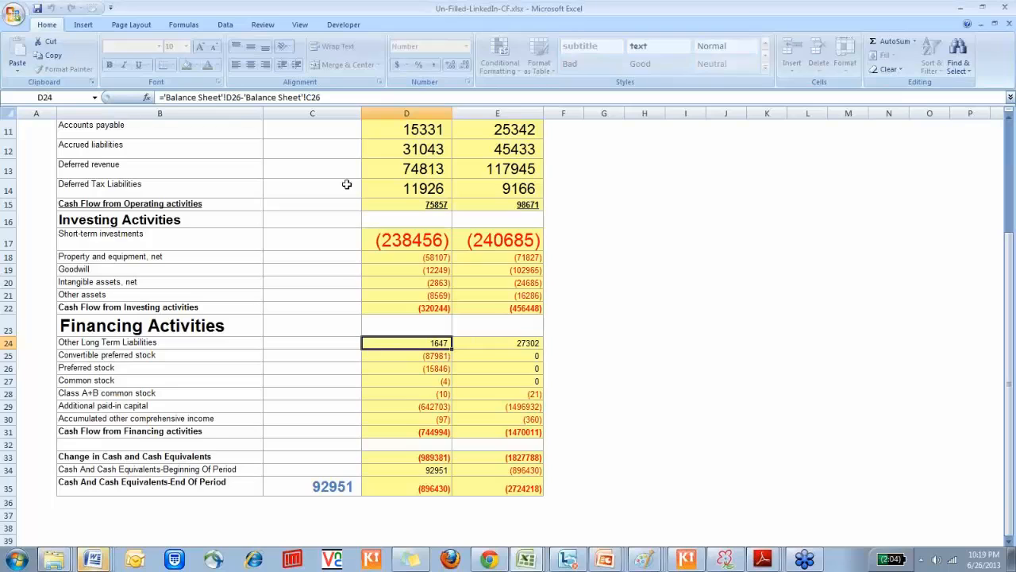
key("Down")
key("F2")
key("Escape")
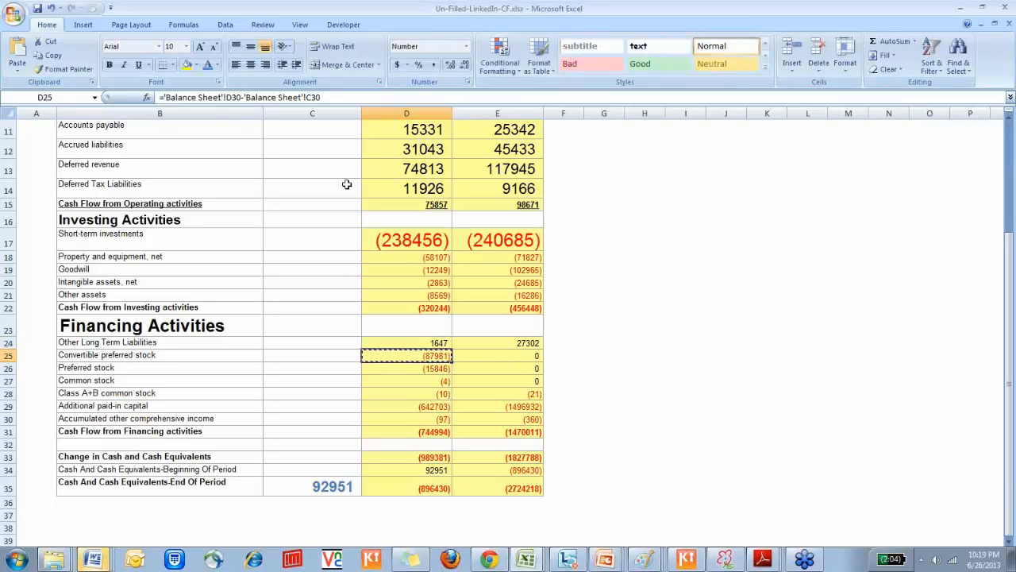
Copy the Convertible preferred stock formula in D25 down through the FY 2011 financing rows to Accumulated other comprehensive income in D30
key("shift+Down")
key("ctrl+c")
key("shift+Down")
key("shift+Down")
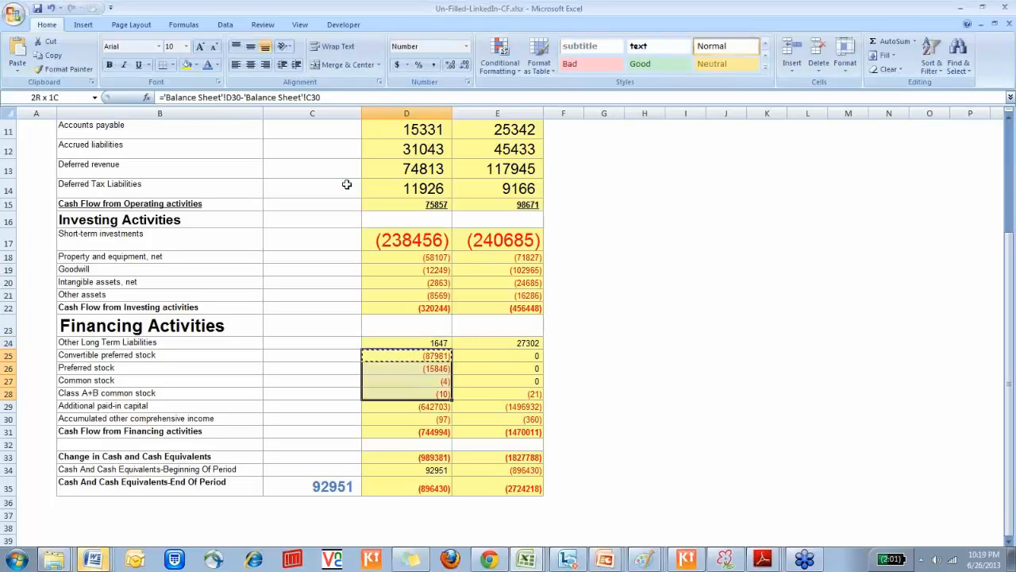
key("shift+Down")
key("shift+Down")
key("ctrl+v")
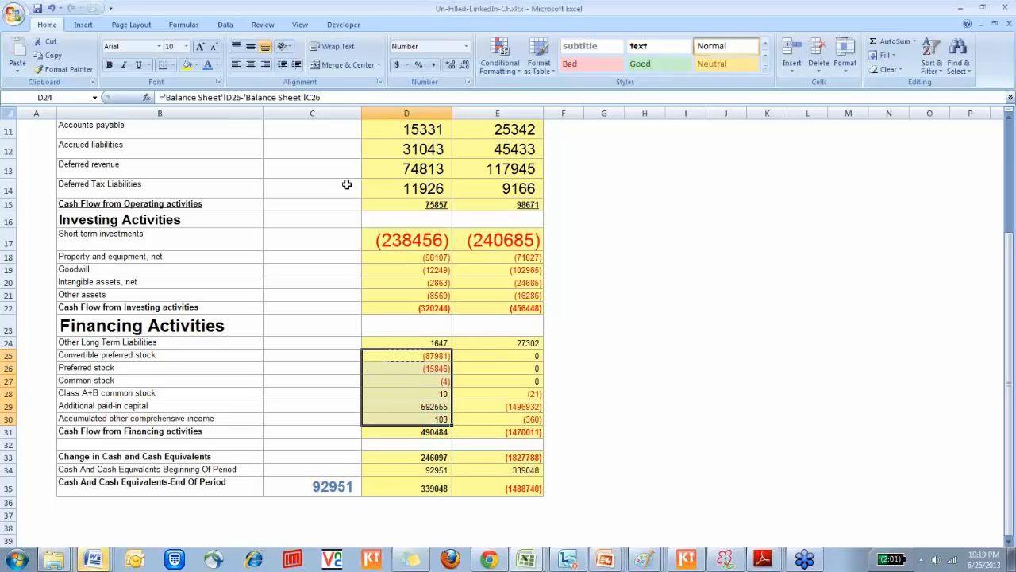
Check the Convertible preferred stock formula in D25 against the stockholders' equity figures on the Balance Sheet sheet
key("Down")
key("F2")
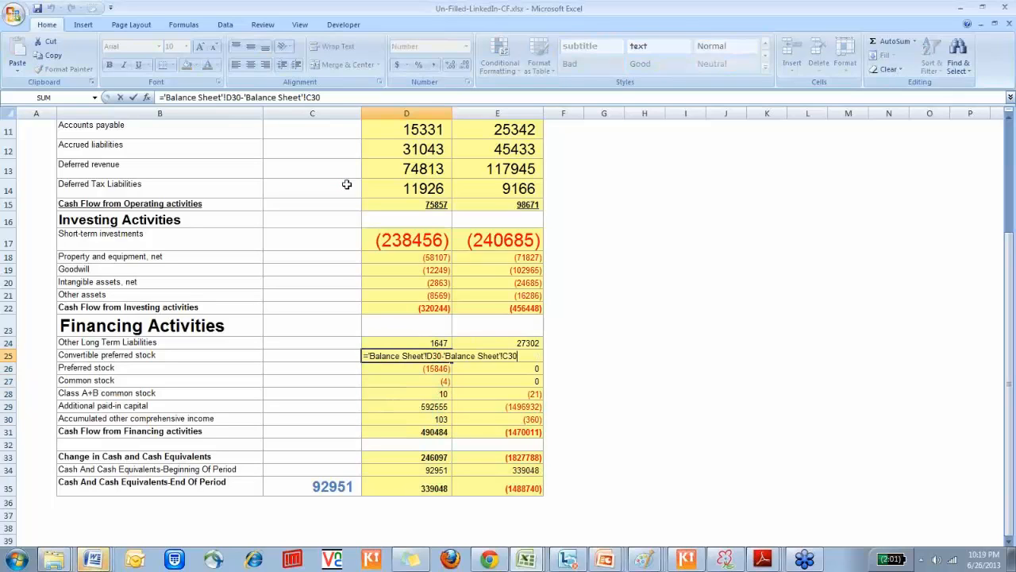
key("Escape")
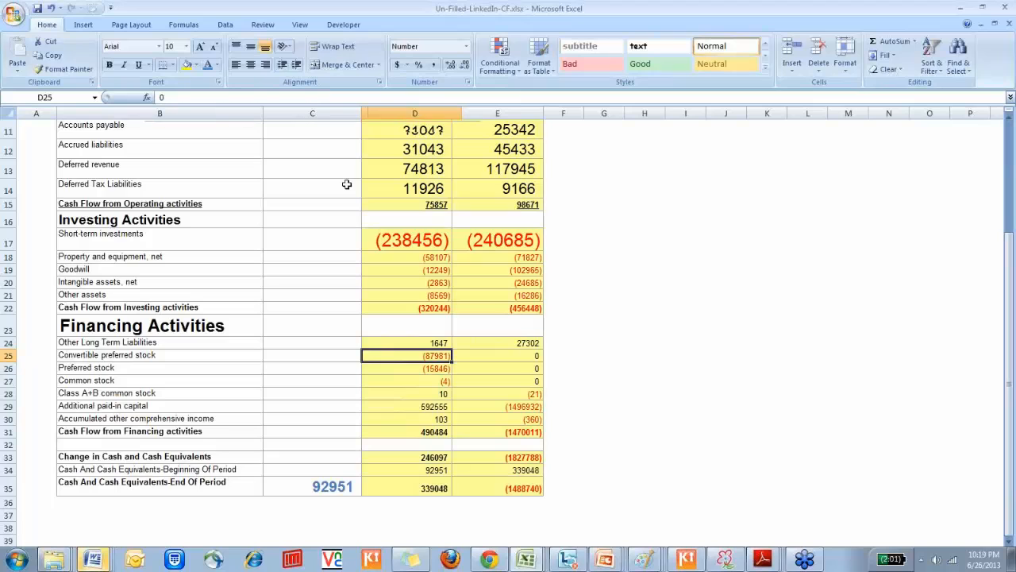
key("ctrl+Page_Up")
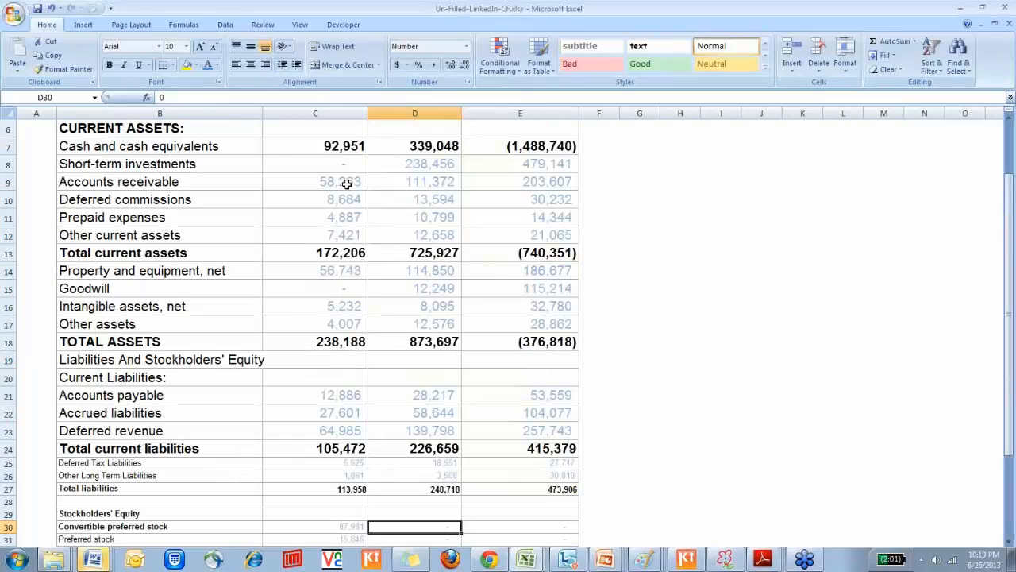
key("Left")
key("Left")
key("Right")
key("Down")
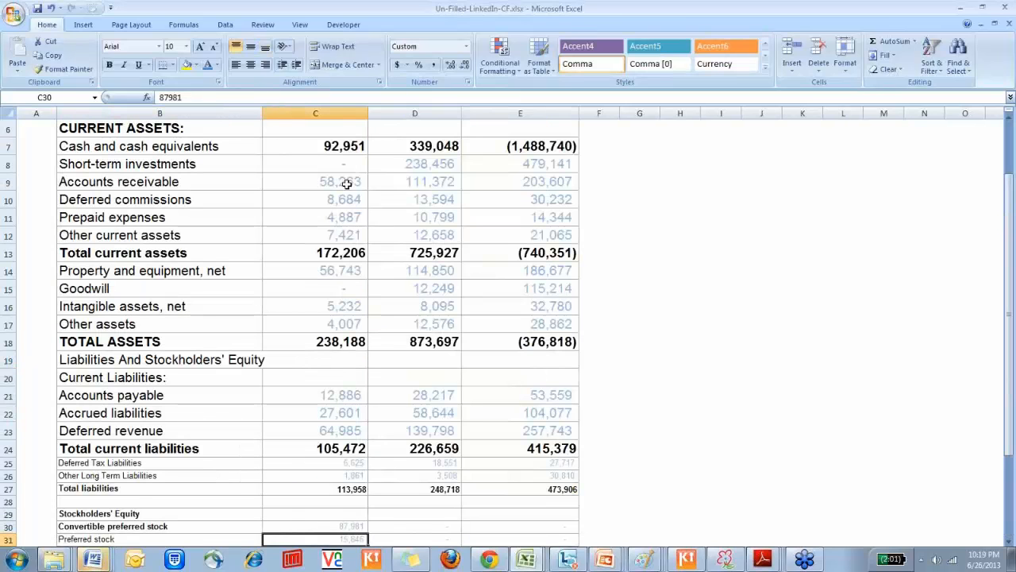
key("Down")
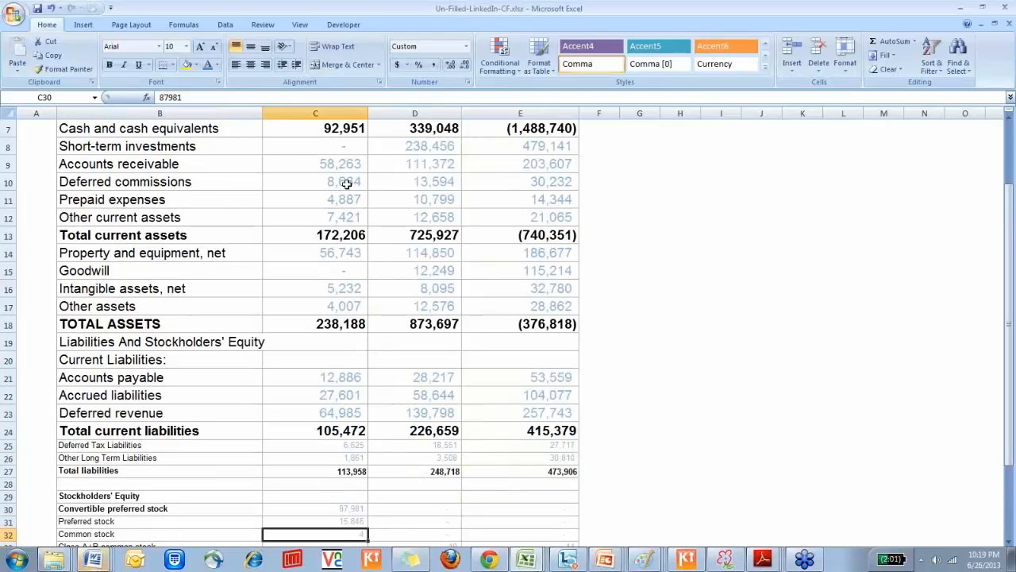
key("ctrl+Page_Down")
key("F2")
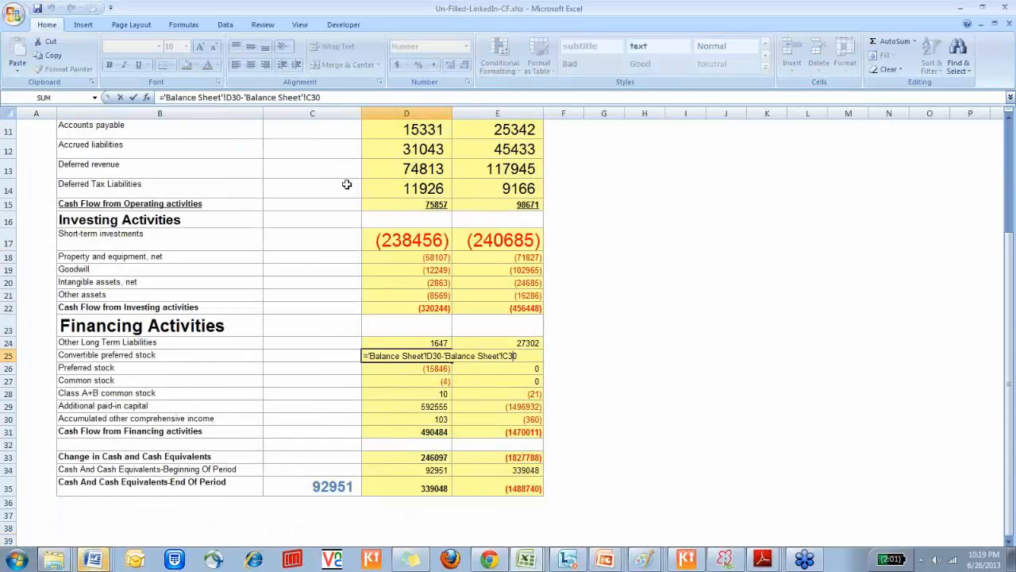
key("Return")
Copy the FY 2011 financing formulas in D25:D31 into the FY 2012 column starting at E25
key("Down")
key("Down")
key("Down")
key("Down")
key("Down")
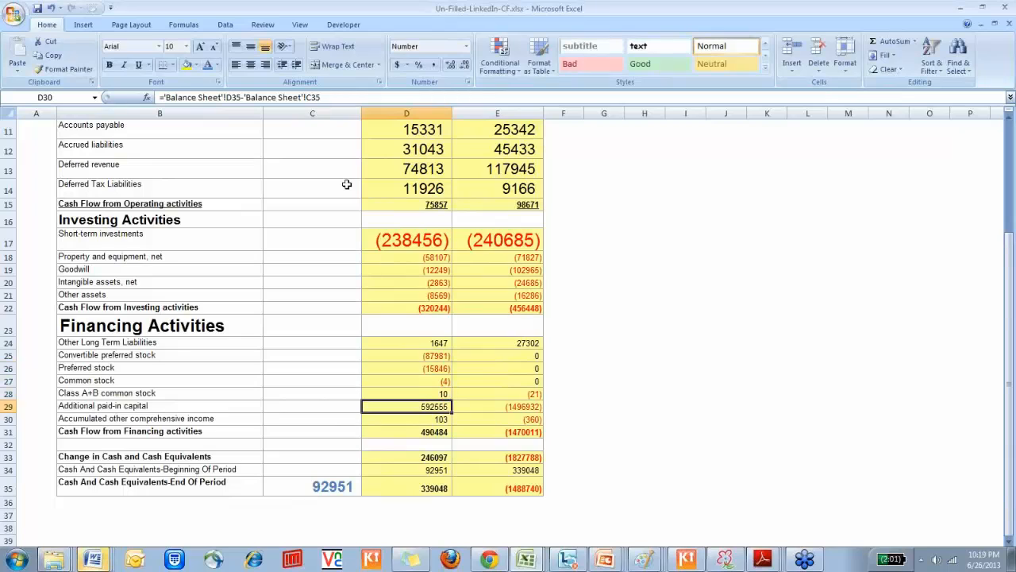
key("ctrl+Up")
key("Up")
key("Down")
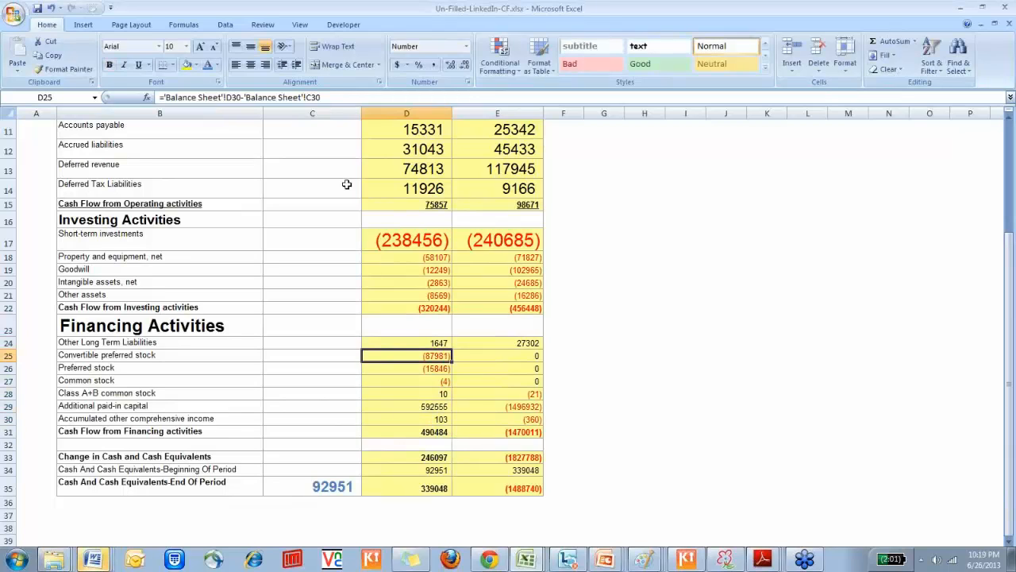
key("shift+Down")
key("shift+Down")
key("shift+Down")
key("shift+Down")
key("shift+Down")
key("shift+Down")
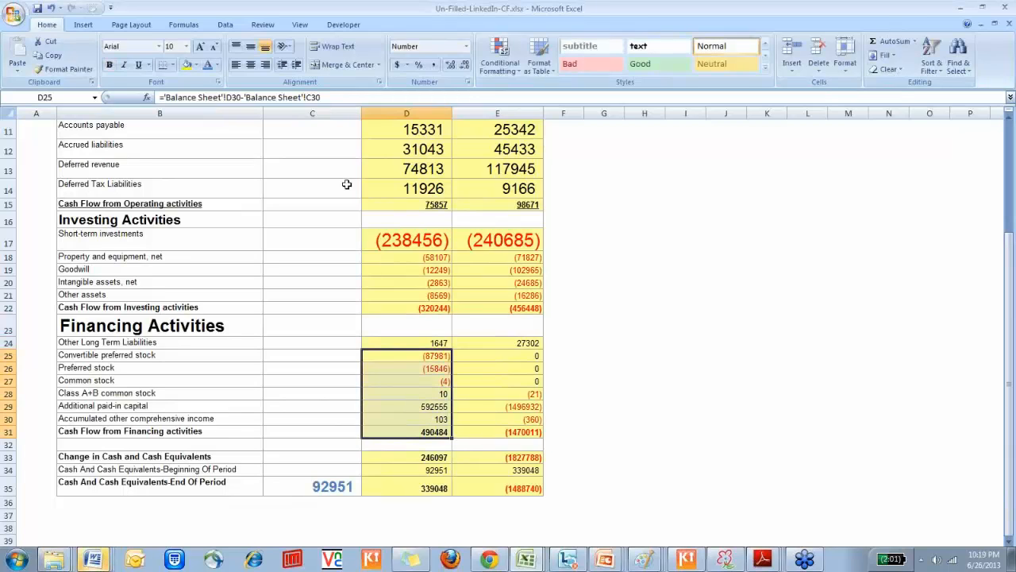
key("ctrl+c")
key("Right")
key("ctrl+v")
key("Escape")
Look through the FY 2012 financing rows and inspect the Change in Cash and Cash Equivalents formula in D33
key("Down")
key("Down")
key("Down")
key("Down")
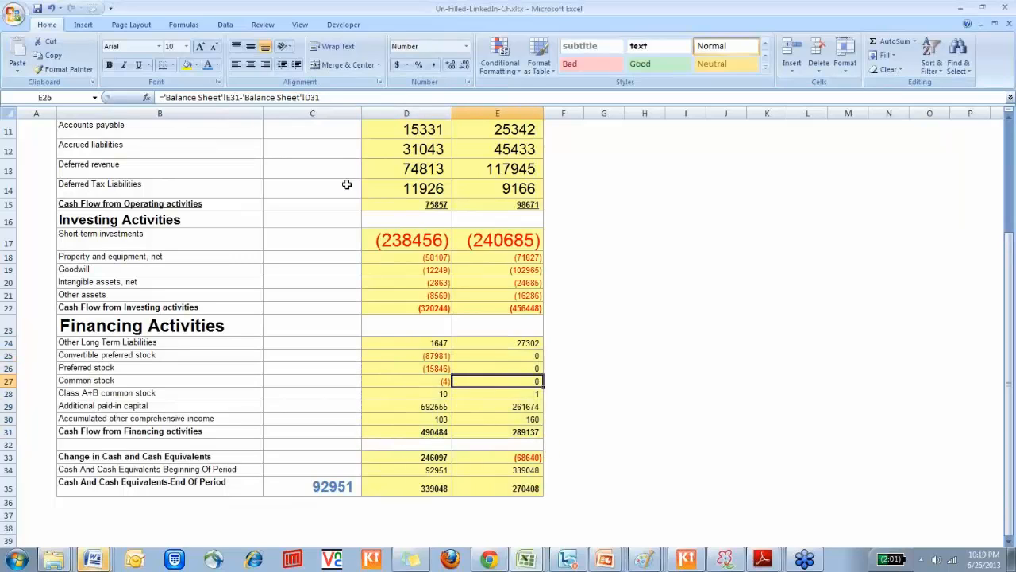
key("Down")
key("Down")
key("Down")
key("Down")
key("Left")
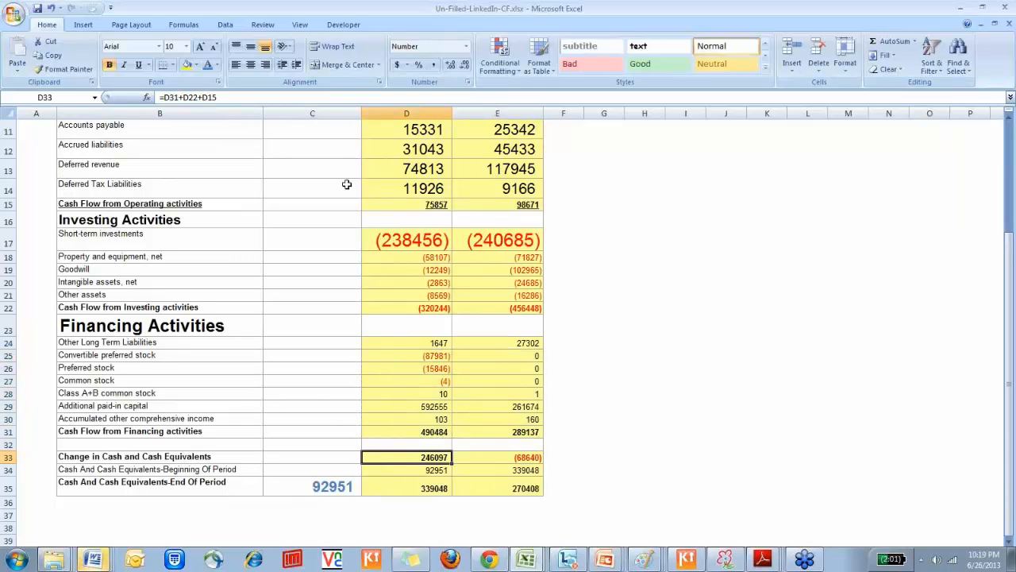
key("F2")
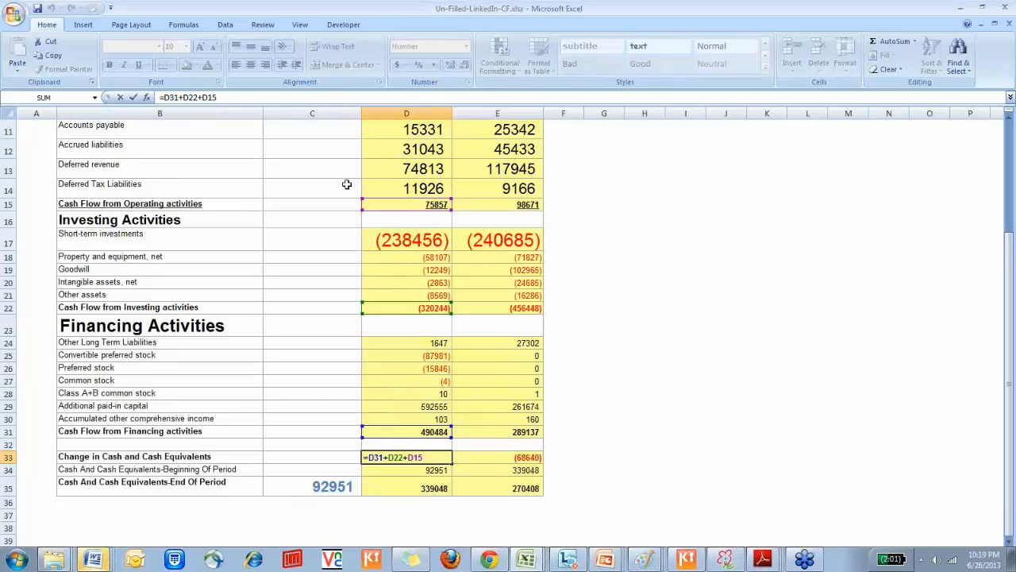
key("Return")
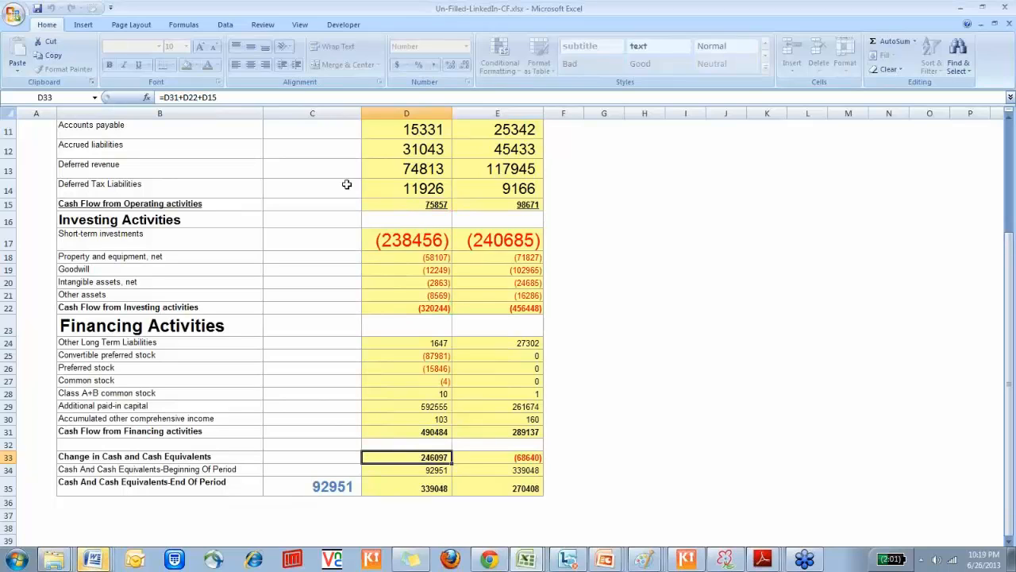
key("Down")
key("Right")
key("Up")
key("Up")
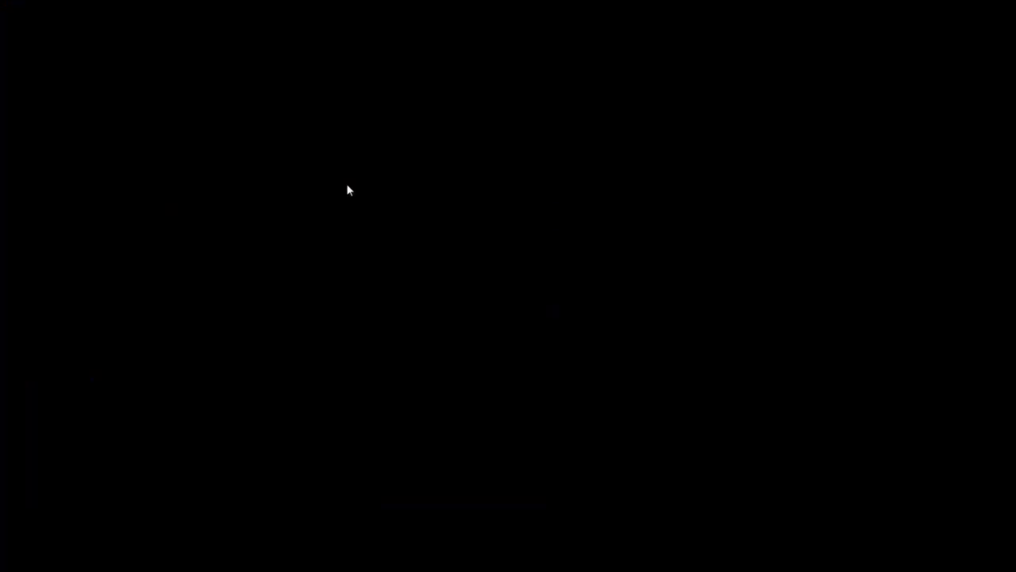
Switch to Gulf-FM-Masterclass.pdf in Adobe Reader, maximize its window, and view the session cities and dates on page 1
key("alt+Tab")
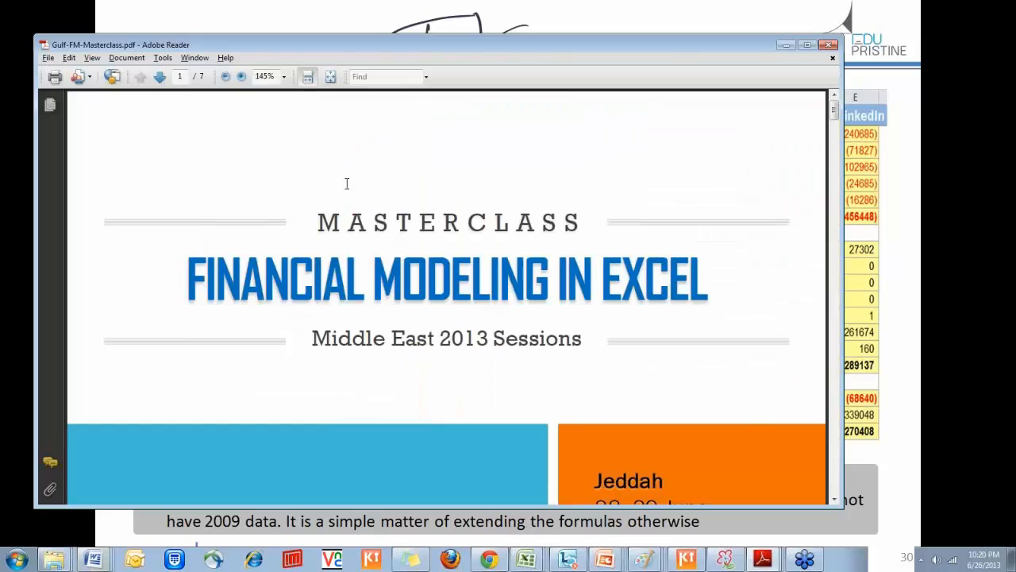
double_click(676, 41)
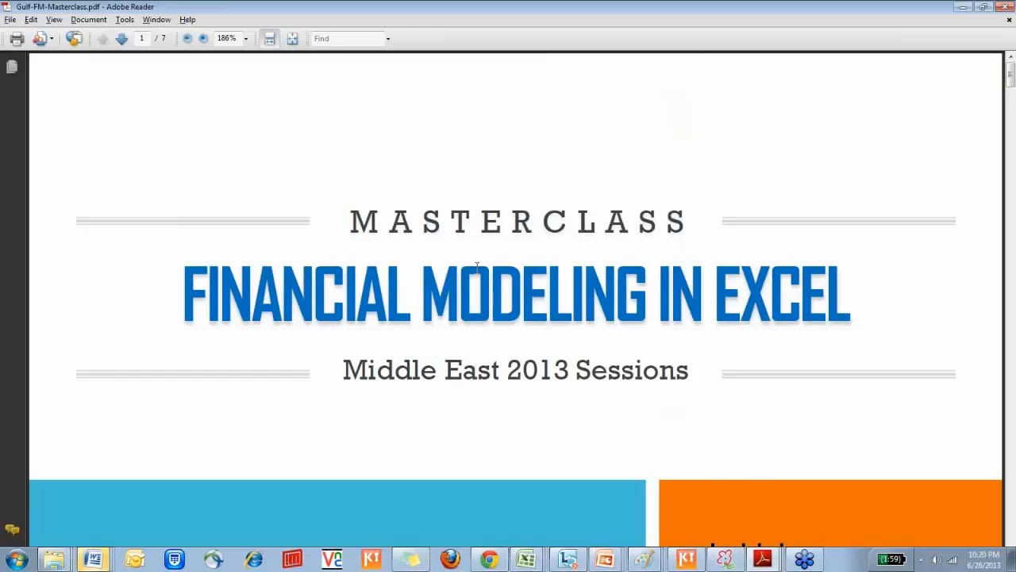
scroll(477, 266, "down", 5)
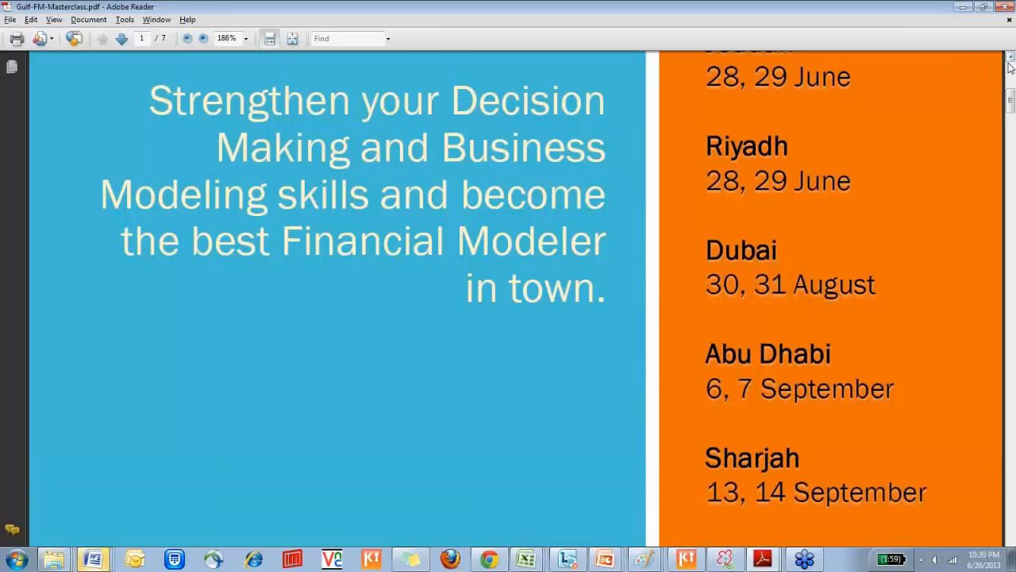